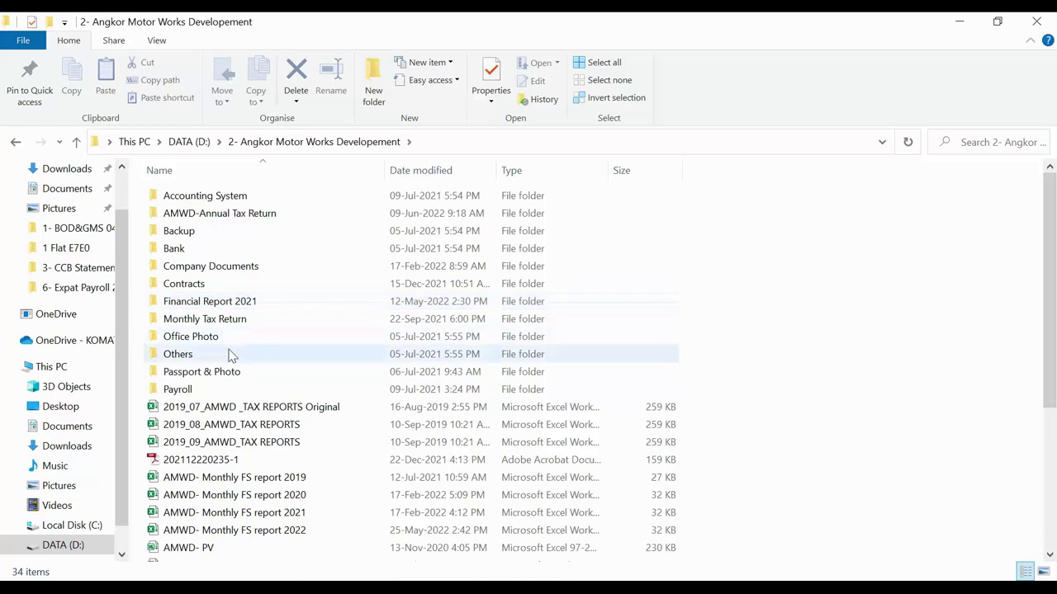
Open the Khmer annual financial statement guideline PDF from the Financial Report 2021 folder at 100% zoom and go to its sample notes
double_click(213, 306)
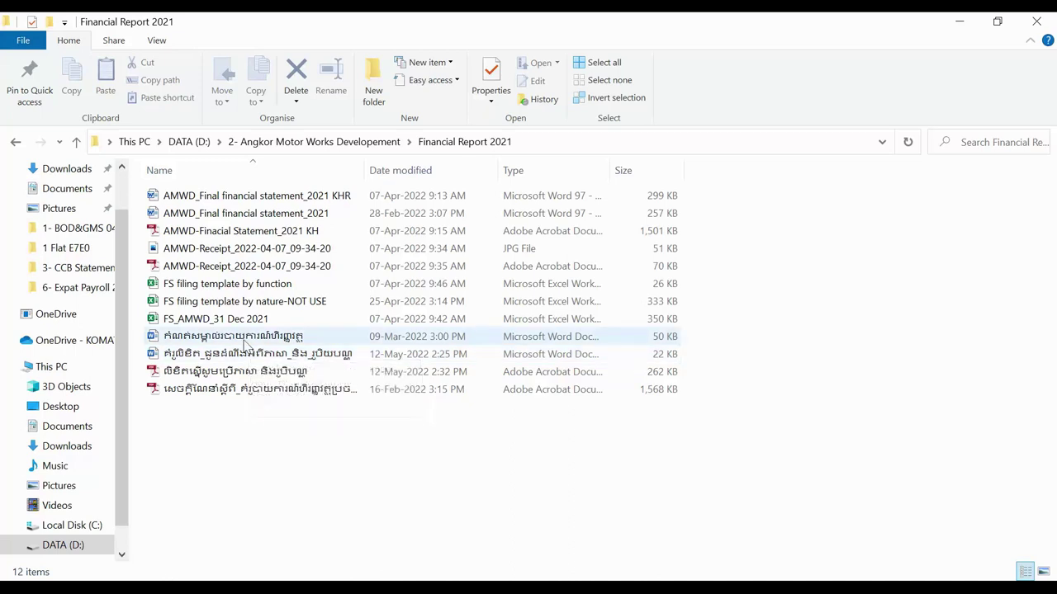
mouse_move(246, 345)
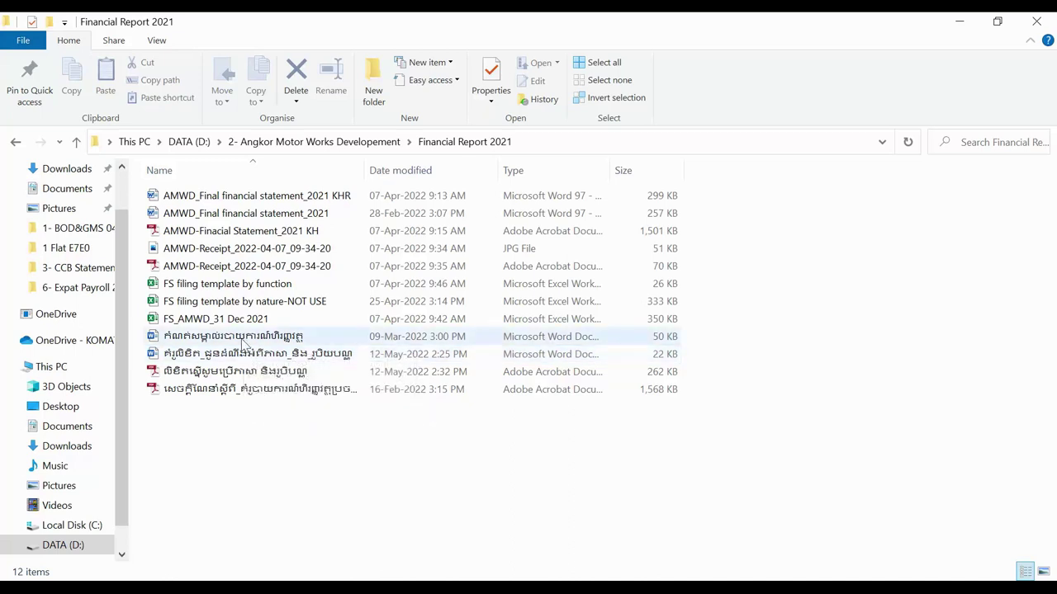
double_click(249, 398)
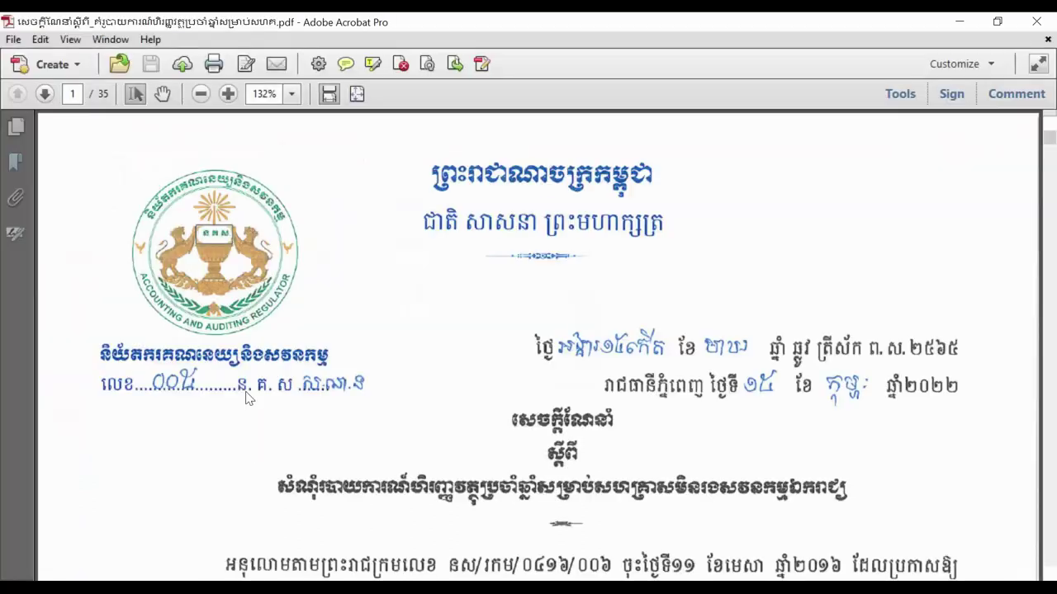
click(291, 94)
click(321, 192)
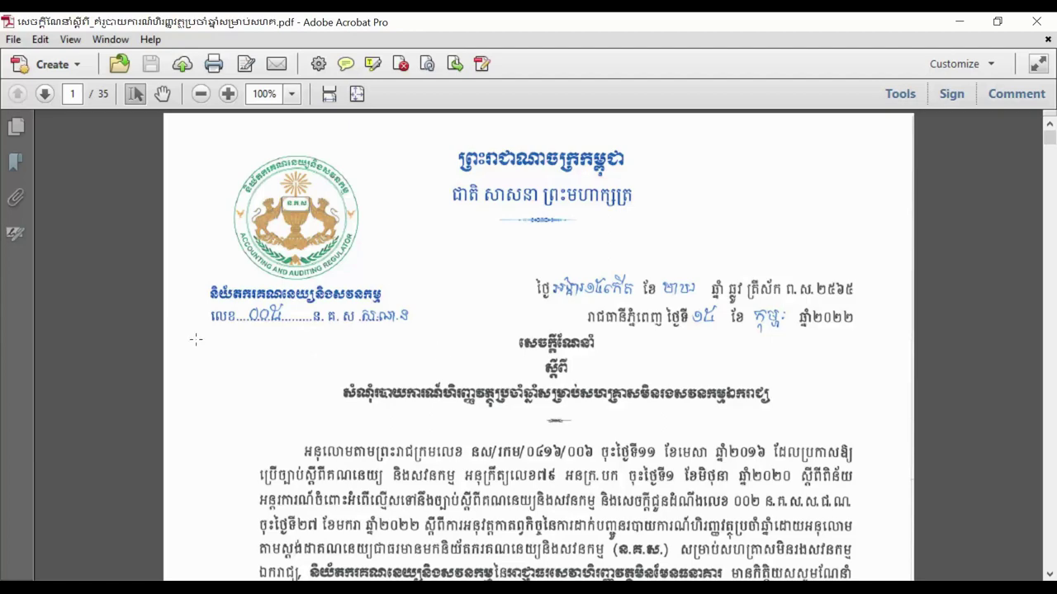
scroll(195, 338, down, 10)
scroll(391, 351, down, 20)
scroll(392, 351, down, 20)
scroll(387, 347, down, 20)
scroll(385, 354, down, 20)
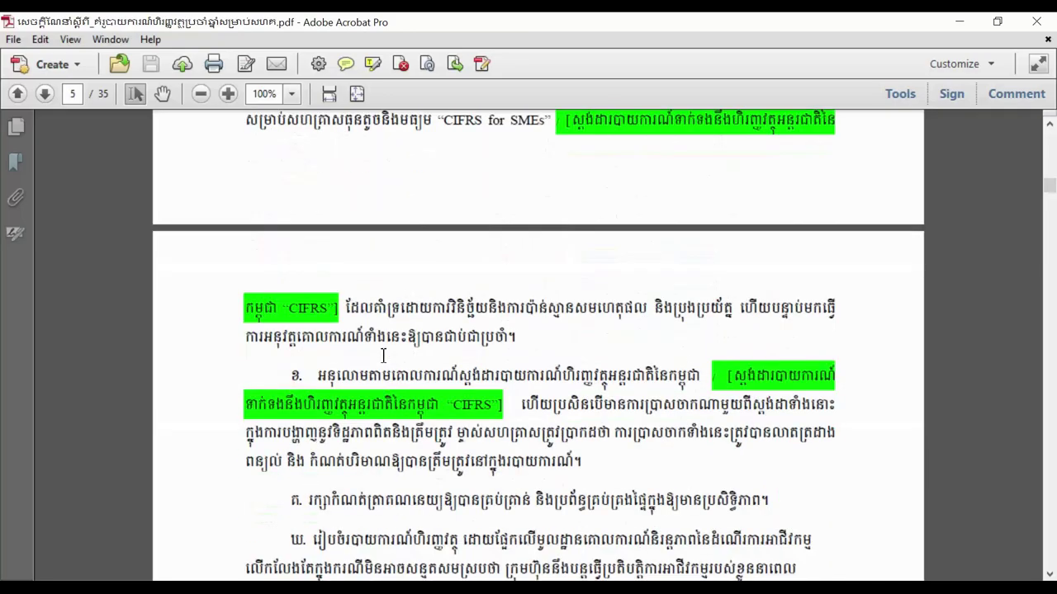
scroll(382, 355, down, 15)
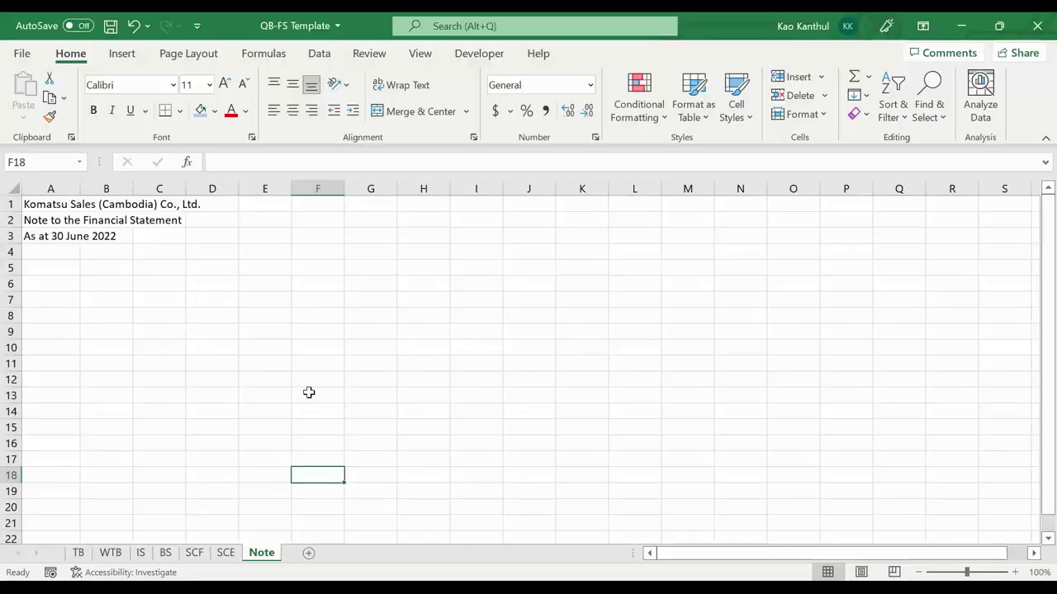
Switch to the QB-FS Template workbook in Excel and list note 1 as "General Information" in B5:C5 of the Note sheet
click(92, 268)
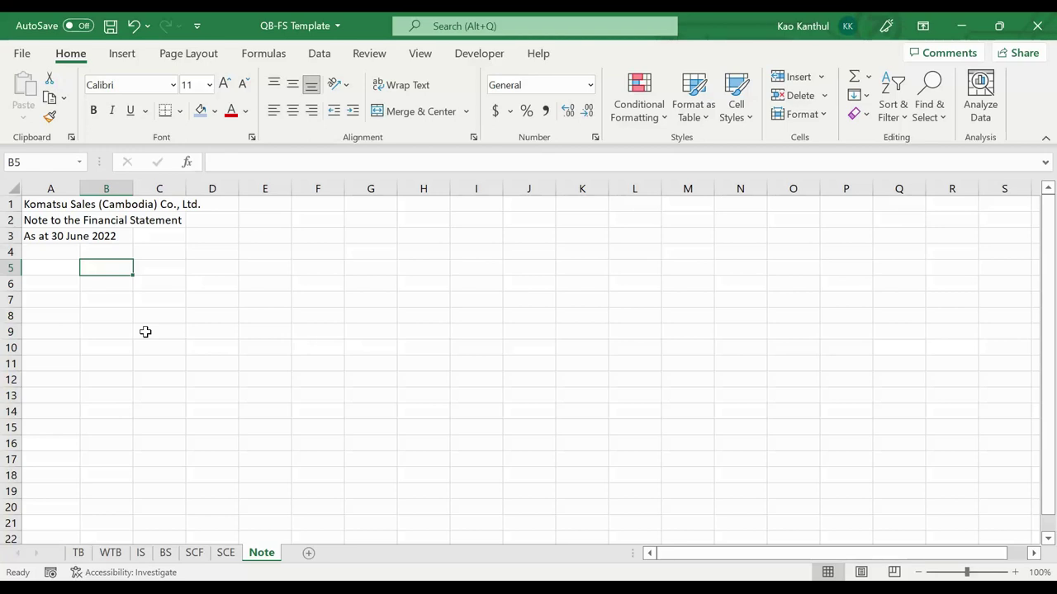
text(1)
key(Tab)
text(Tn)
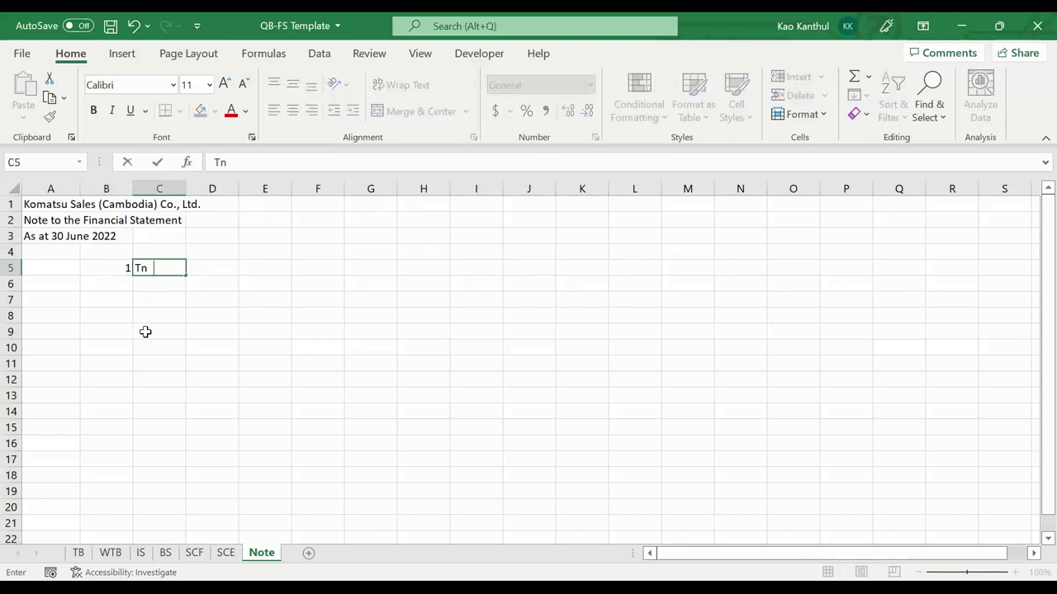
key(BackSpace)
key(BackSpace)
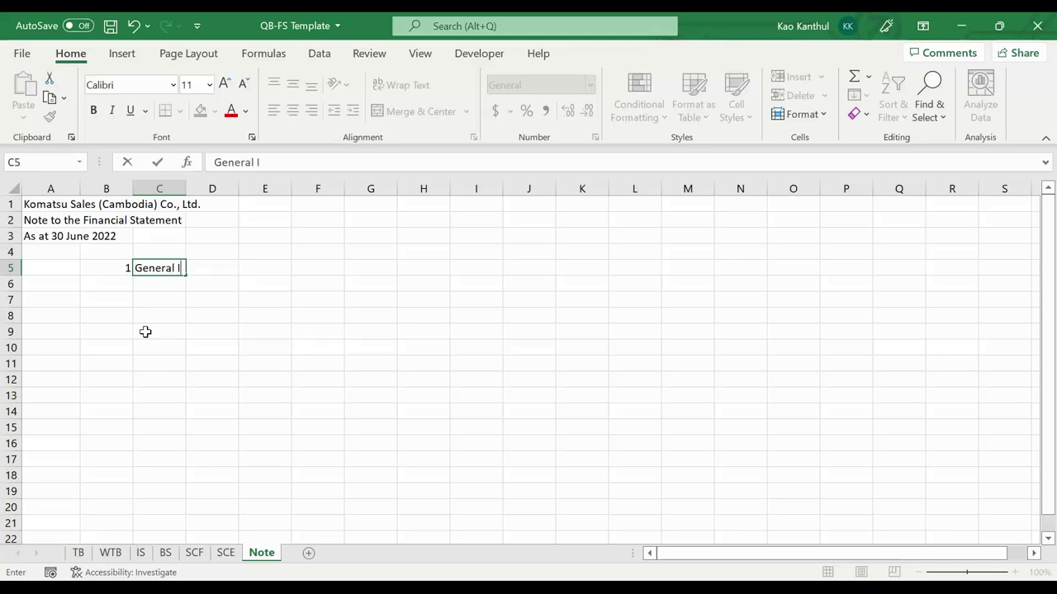
text(General Information)
key(Return)
Enter 2 in B6 and copy the guideline PDF's heading "Basis of preparation and significant accounting policies" into C6
text(2)
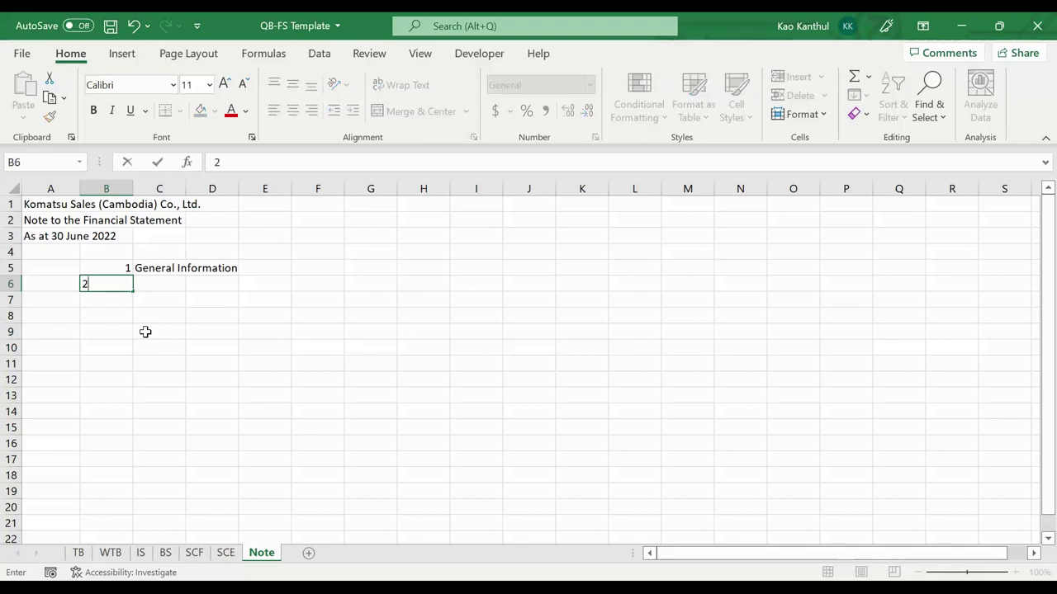
key(Tab)
key(alt+Tab)
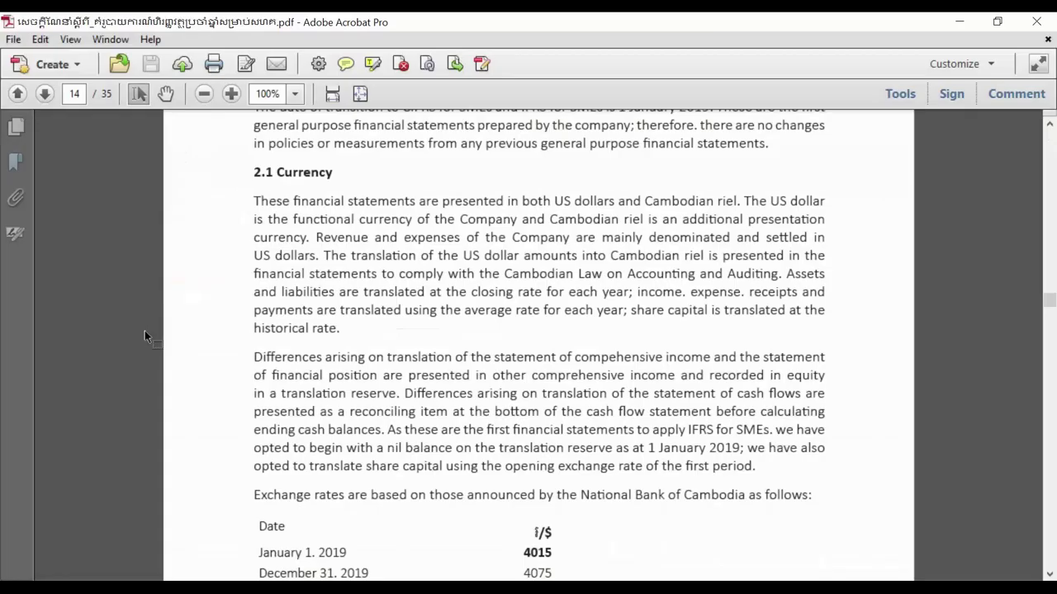
scroll(390, 302, up, 5)
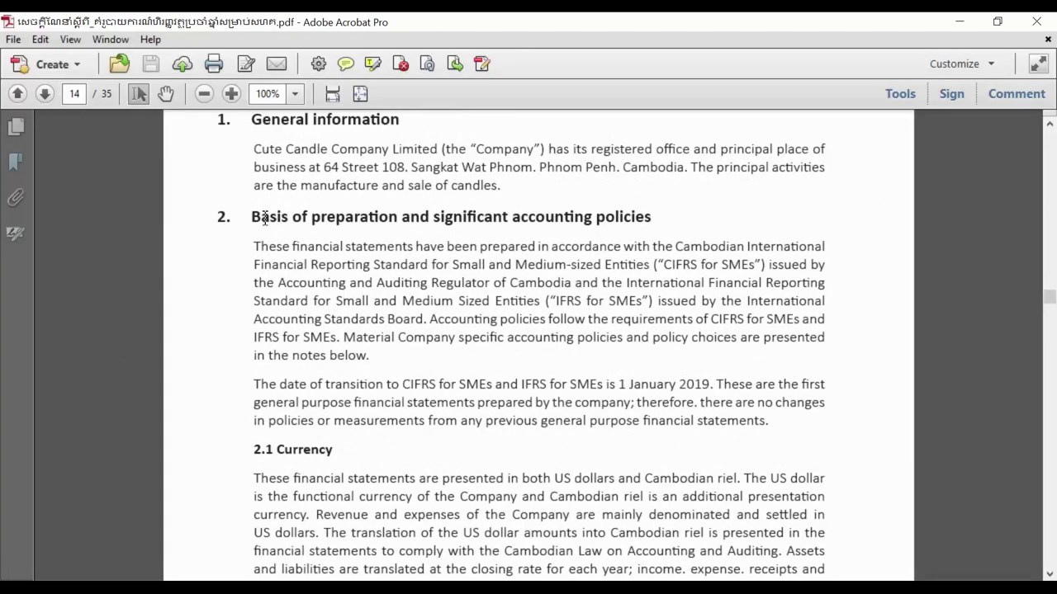
drag(251, 216, 666, 231)
key(ctrl+c)
key(alt+Tab)
key(ctrl+v)
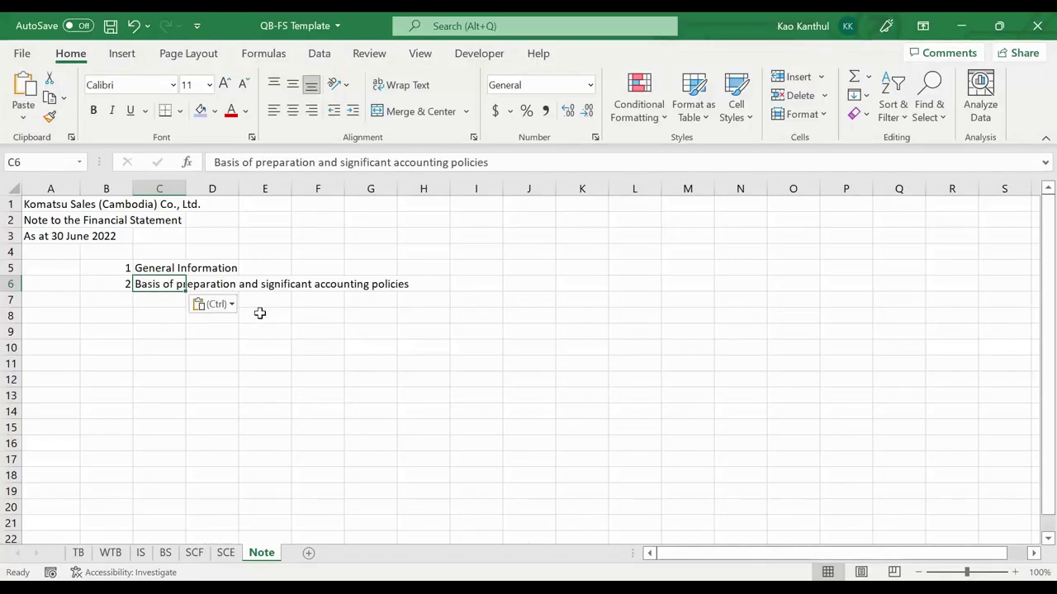
Enter note number 3 in B7 of the Note sheet
click(126, 306)
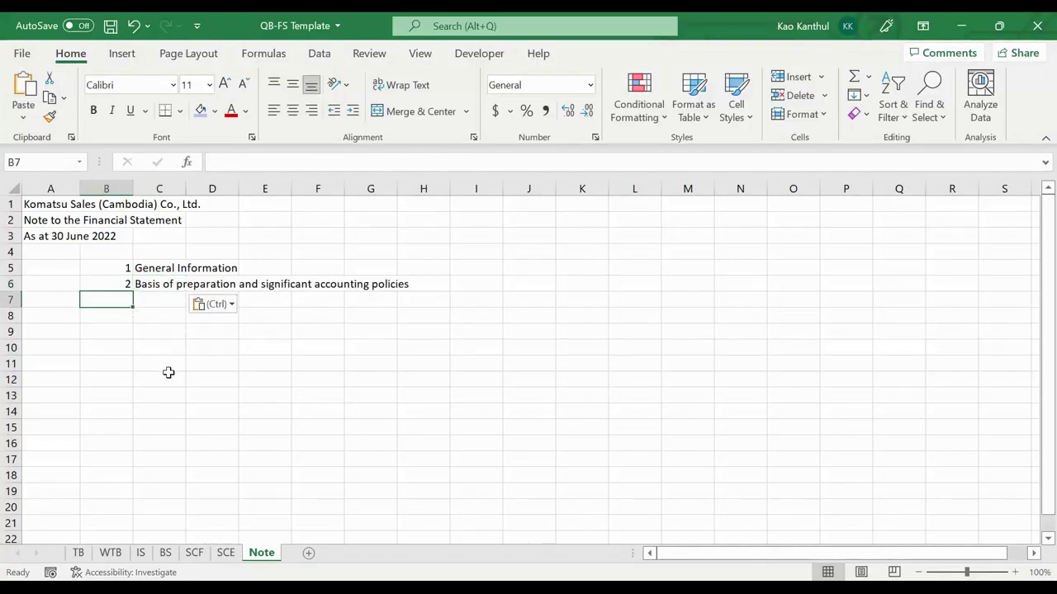
text(3)
key(Tab)
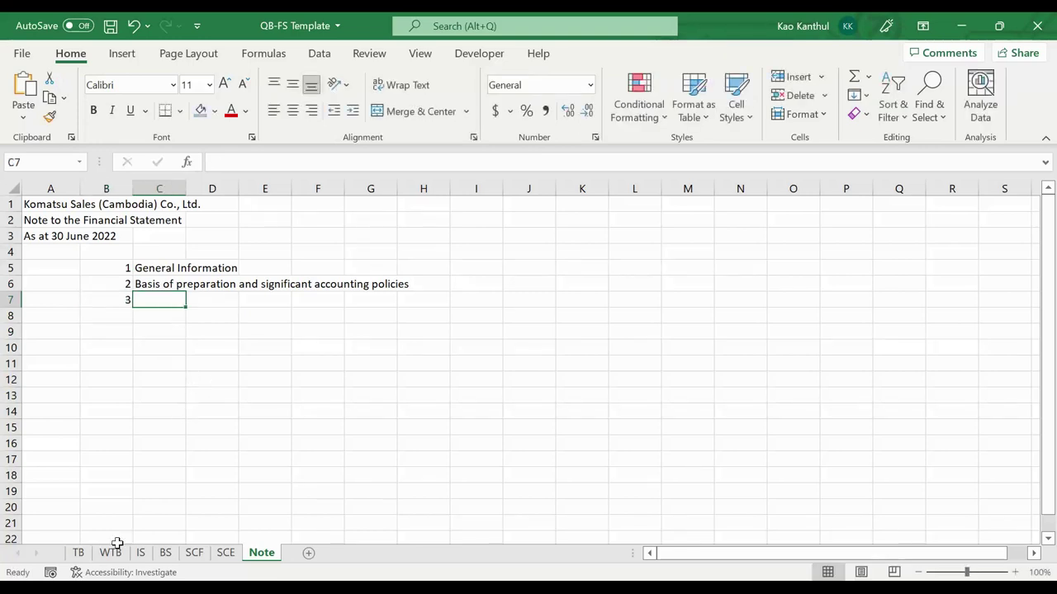
On the IS sheet, enter note reference 3 for Sale Revenues and 4 for Cost of Goods Solds in the Note column
click(140, 553)
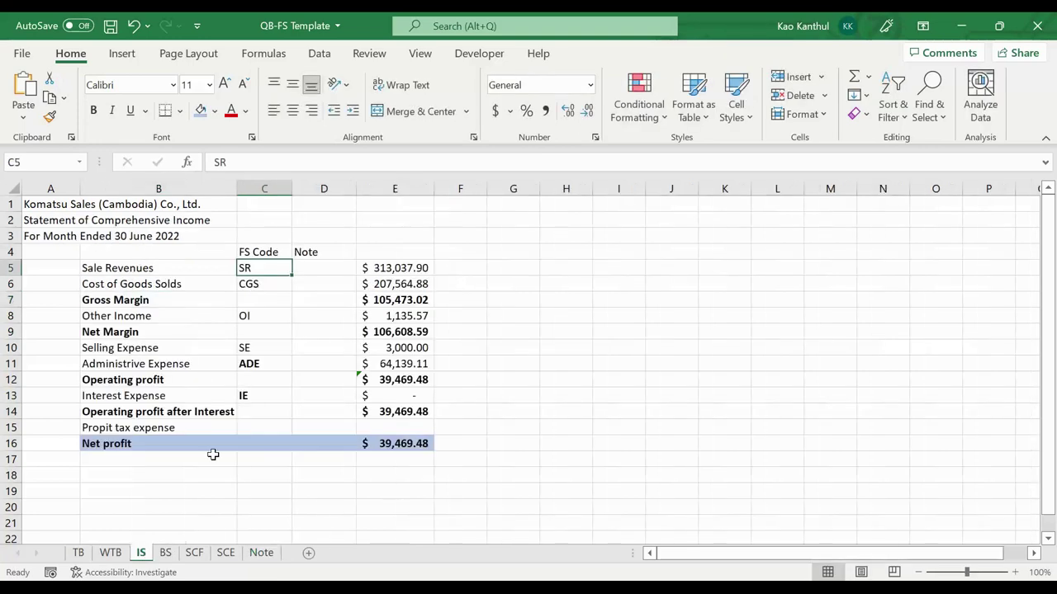
click(333, 270)
text(3)
key(Return)
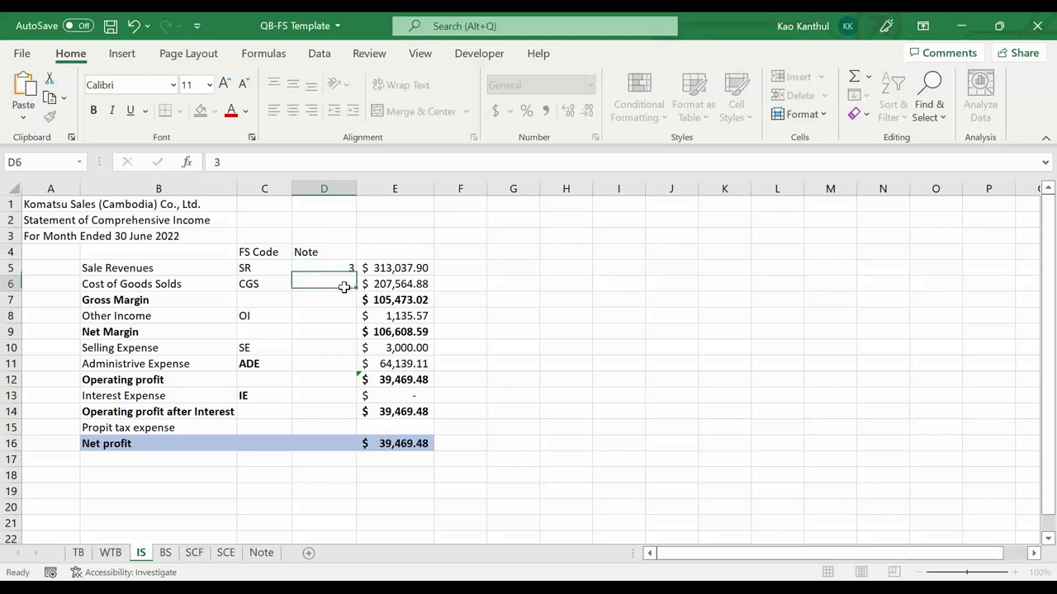
text(4)
key(Return)
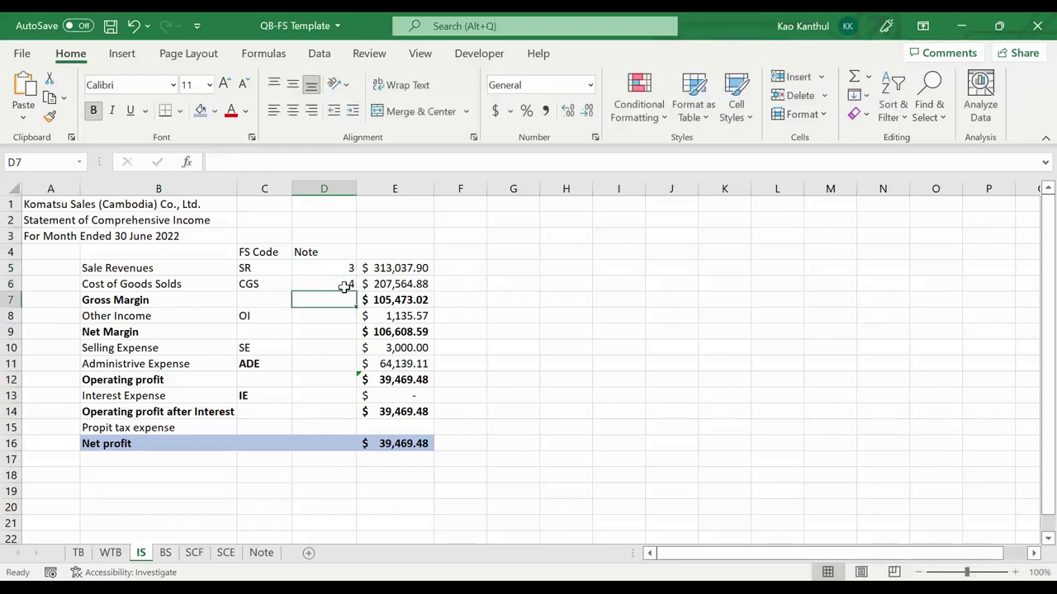
Enter note reference 5 for Administrive Expense and select the Note column references D5:D11
key(Return)
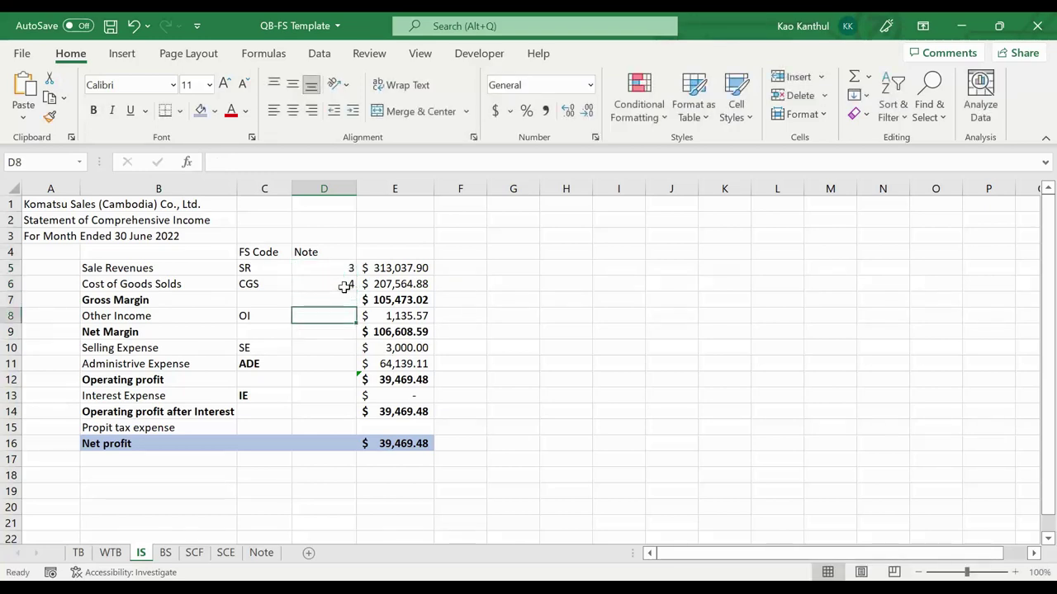
key(Return)
key(Return)
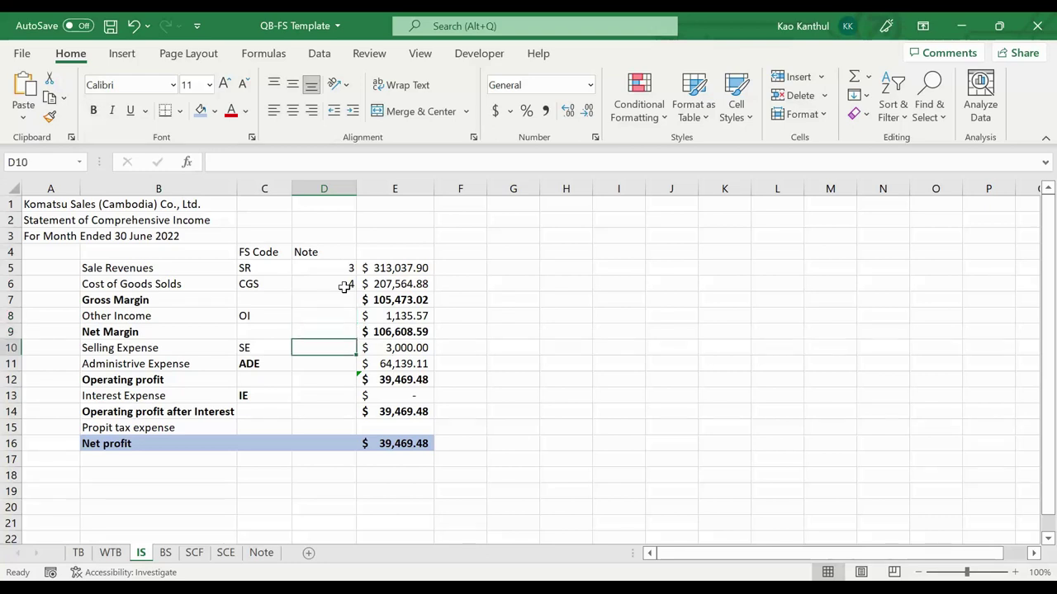
key(Return)
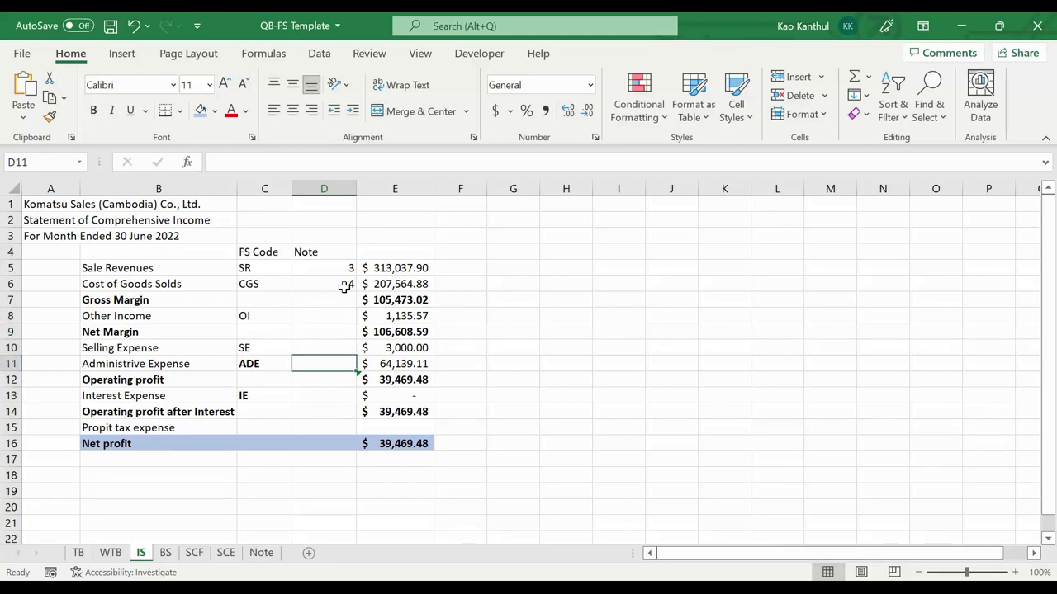
text(5)
key(Return)
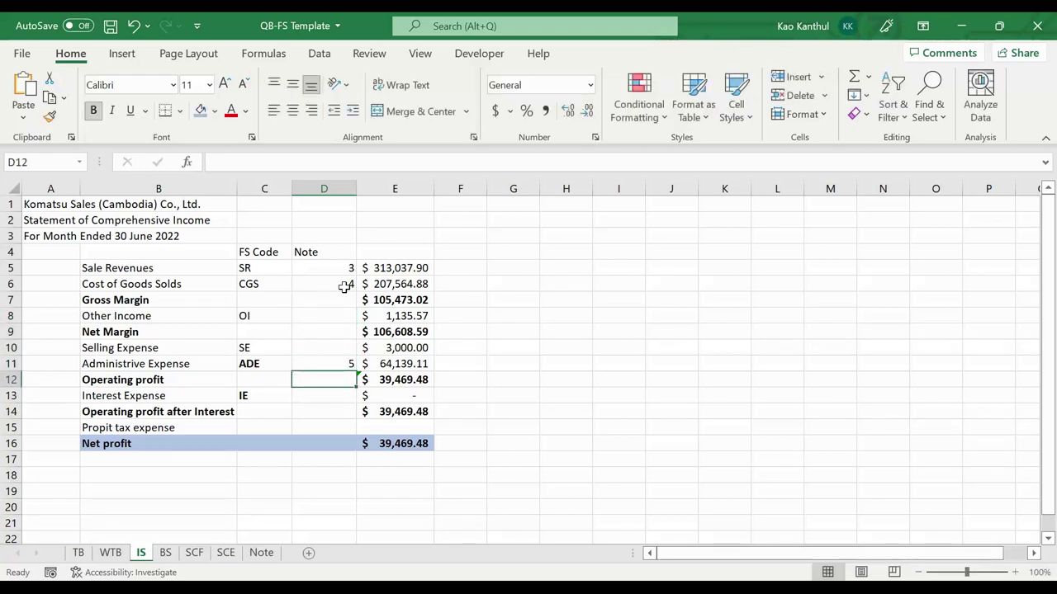
drag(324, 268, 323, 367)
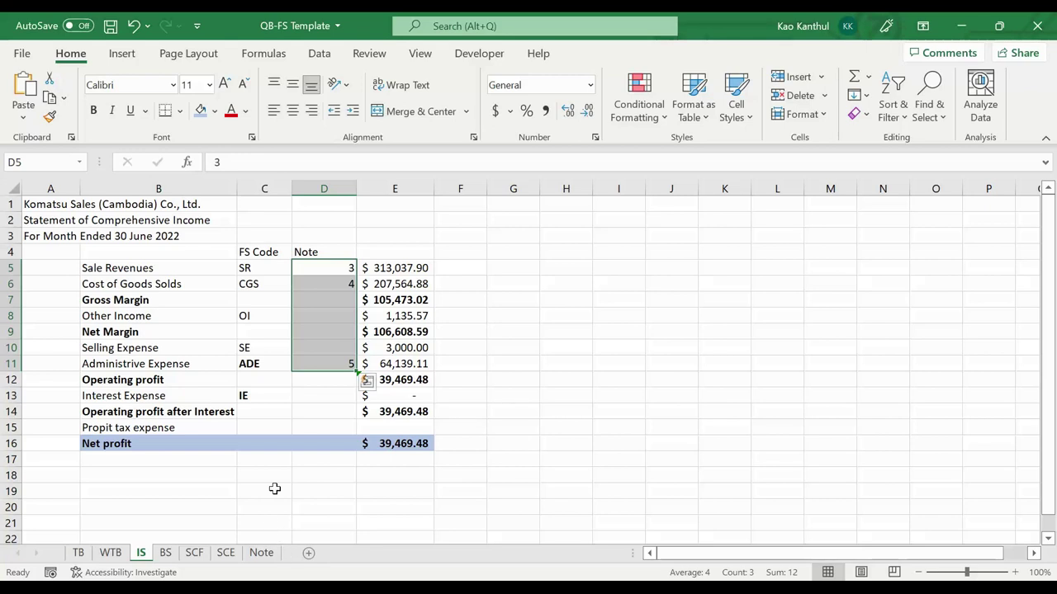
Title note 3 "Revenue" in C7 of the Note sheet
click(262, 551)
key(Up)
key(Up)
key(Left)
text(Rev)
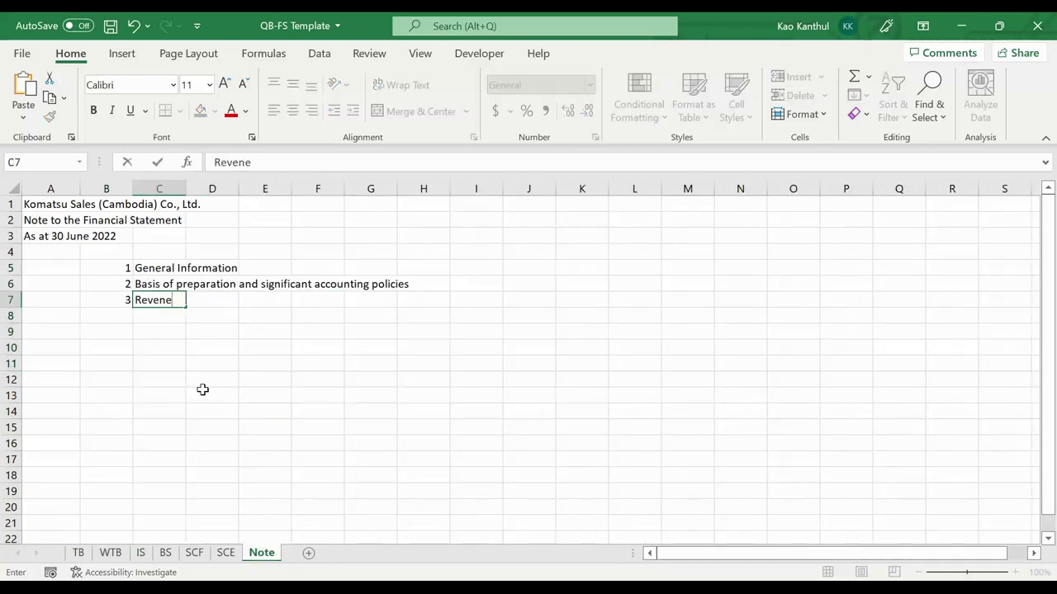
text(enue)
key(Return)
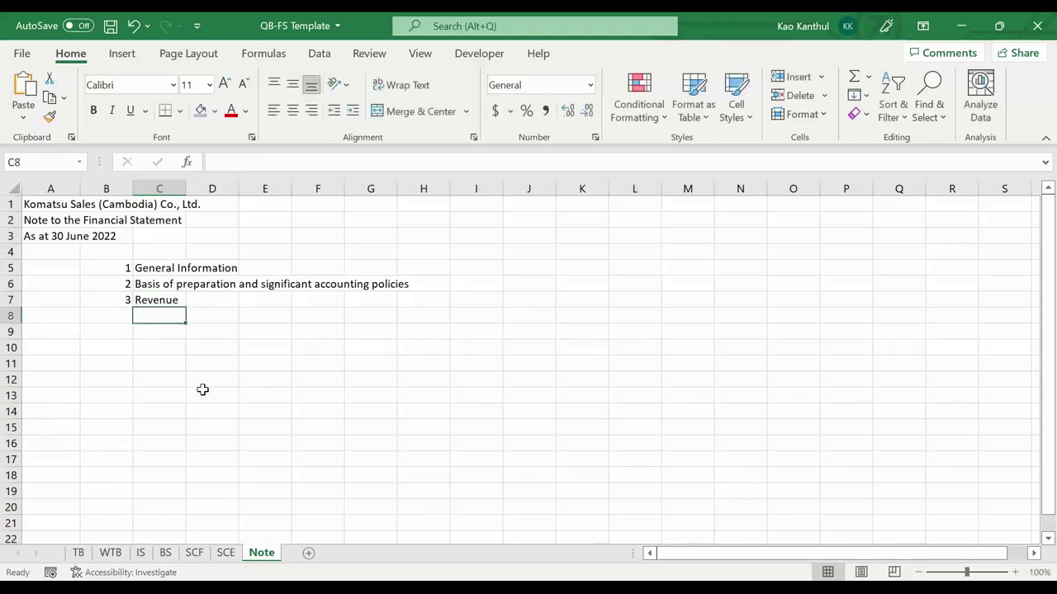
Examine the Sale Revenues amount and its formula in E5 of the IS sheet
click(140, 553)
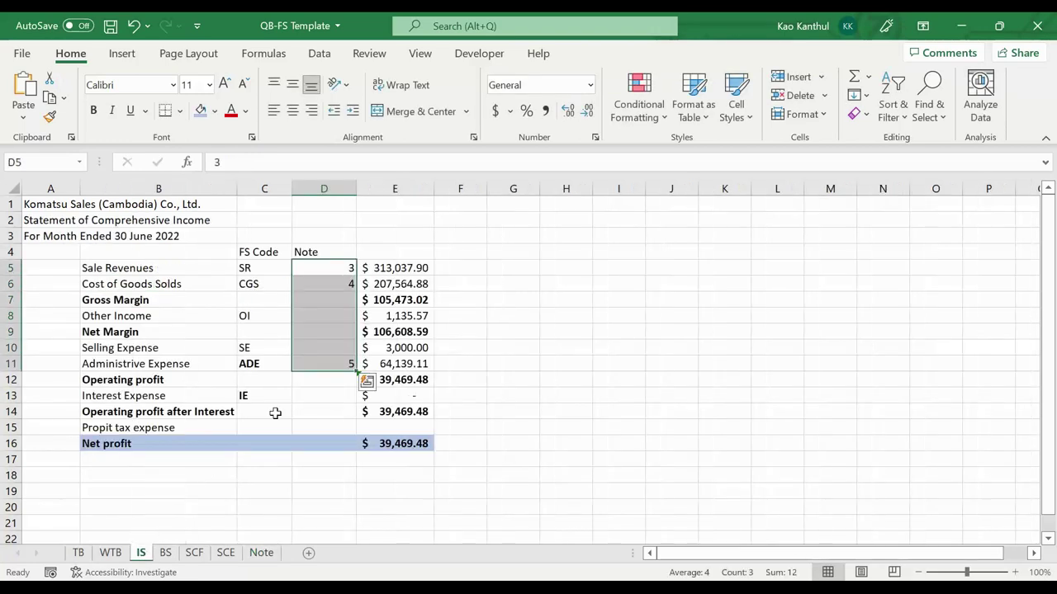
click(402, 273)
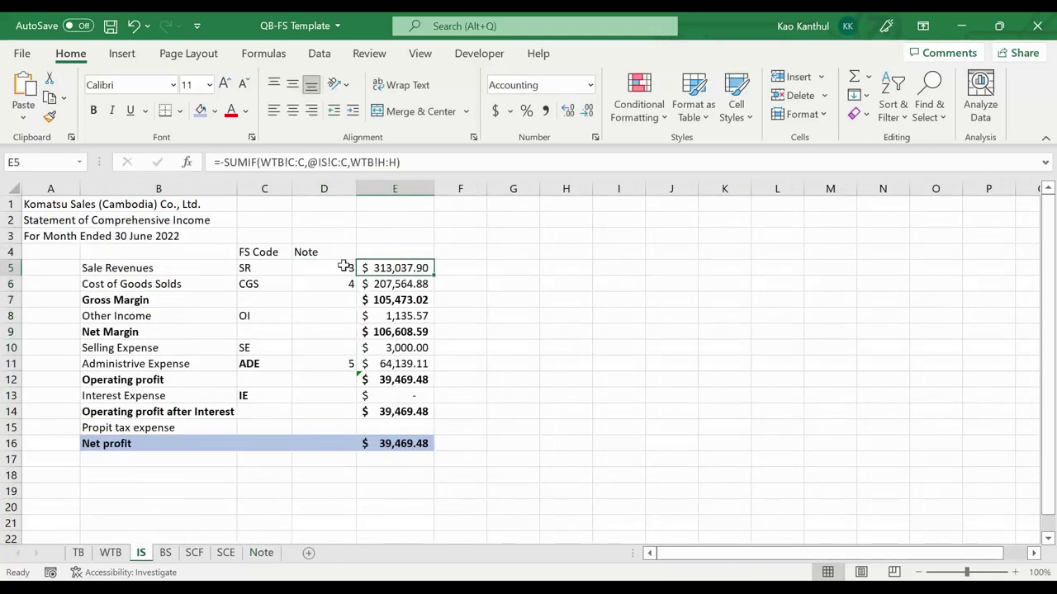
click(446, 271)
click(421, 271)
Add the sub-note number 3.1 in C8 of the Note sheet, under Revenue
click(254, 552)
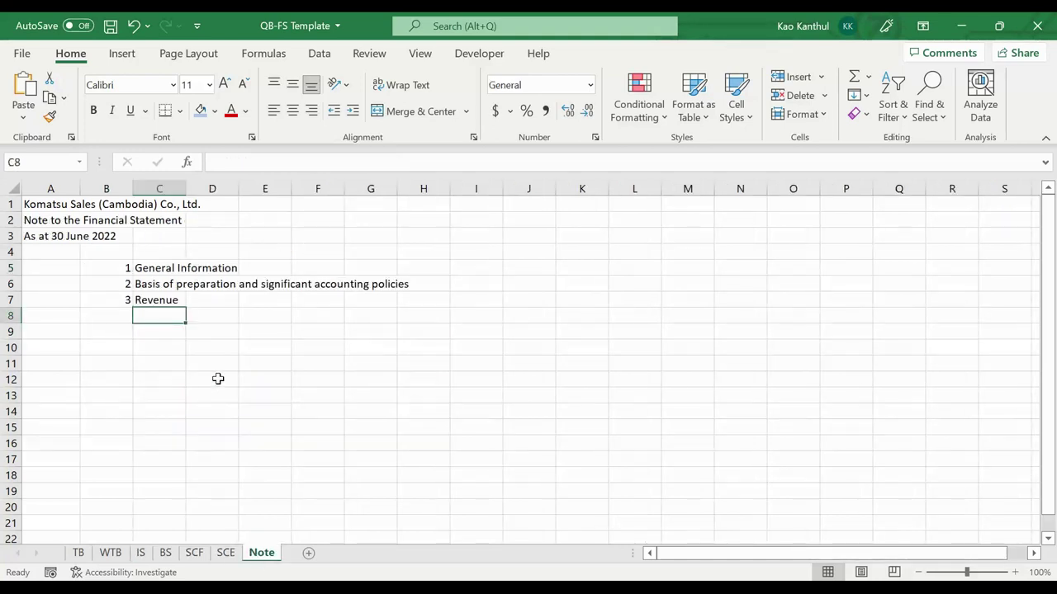
text(3.1)
key(Return)
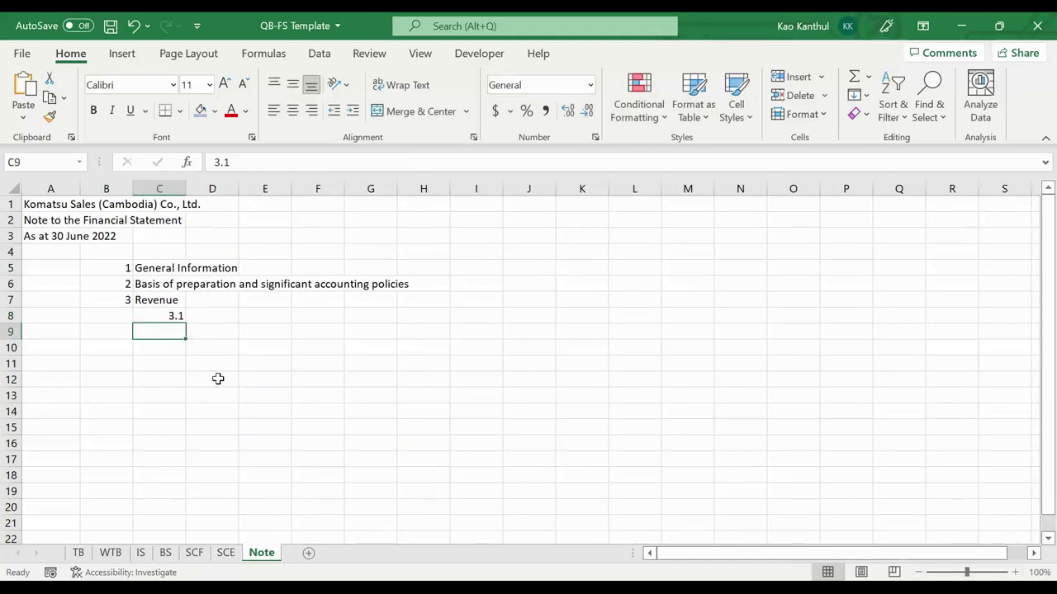
Link D8 of the Note sheet to the New Machine Retails account name on the WTB sheet with =WTB!B33
key(Up)
key(Right)
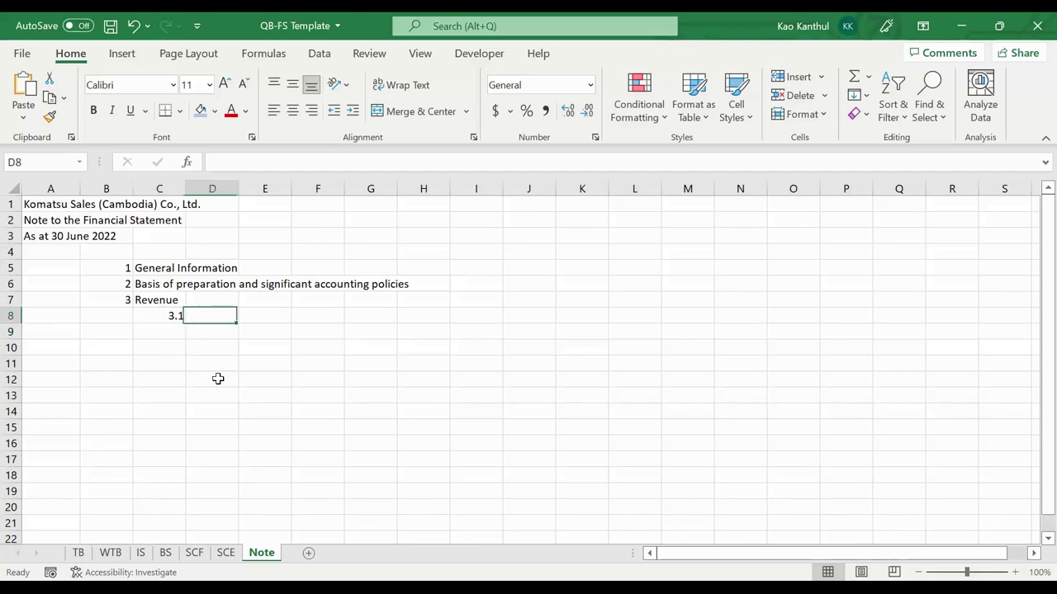
text(=)
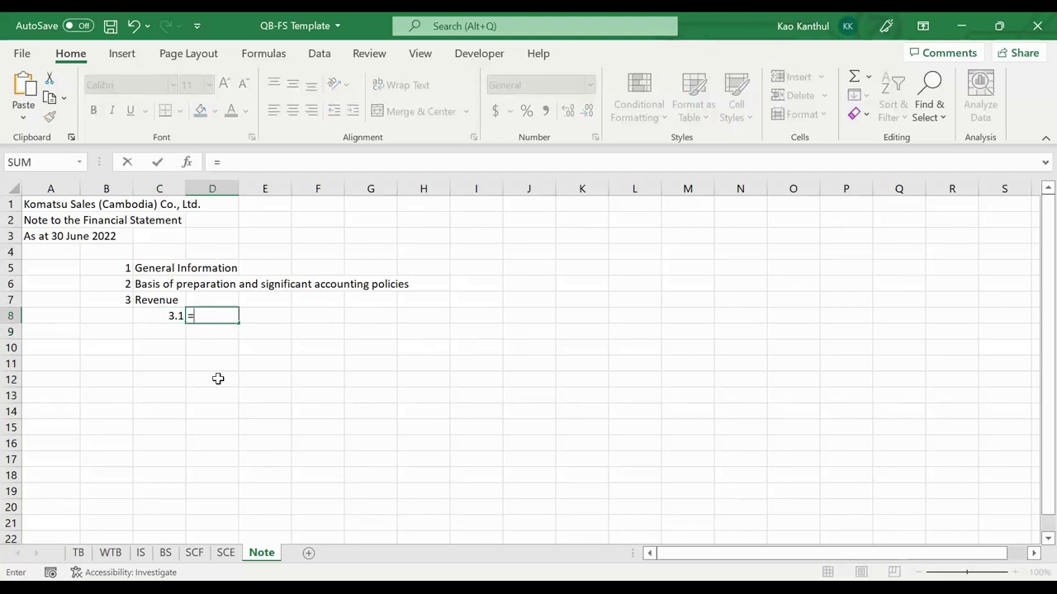
click(111, 553)
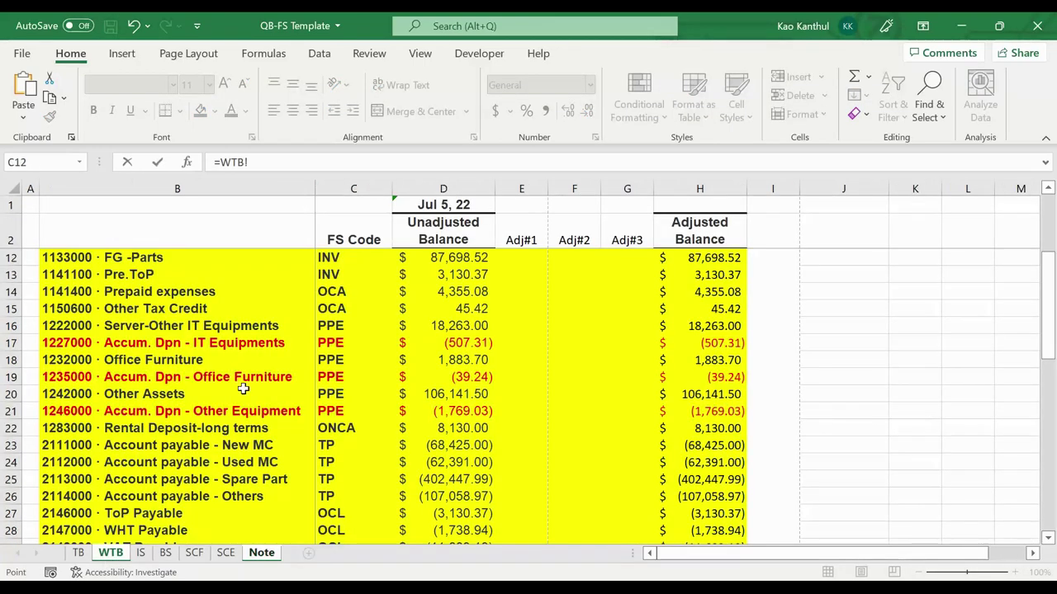
scroll(243, 388, down, 5)
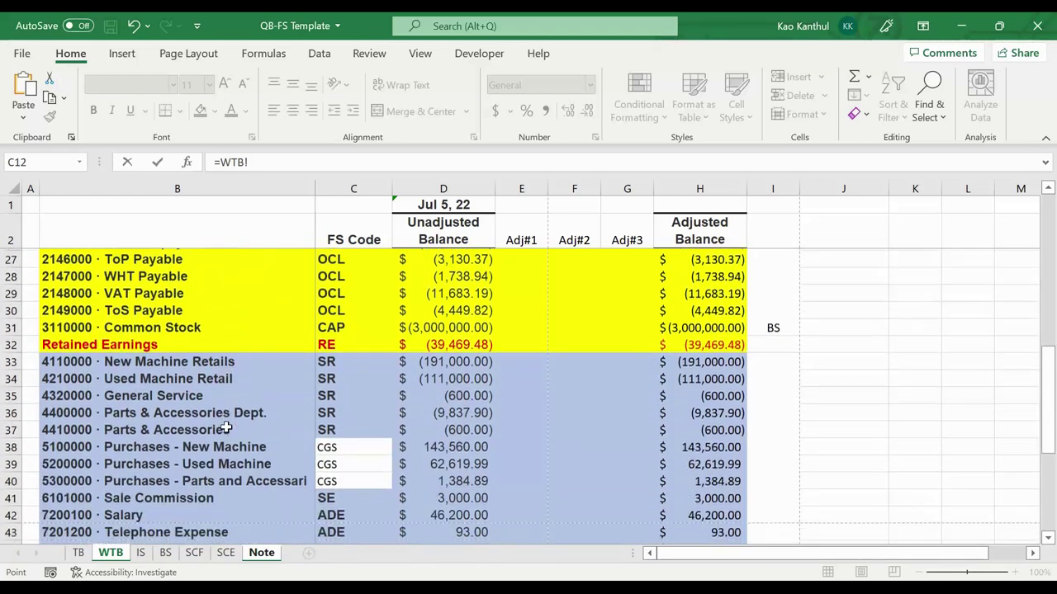
click(130, 366)
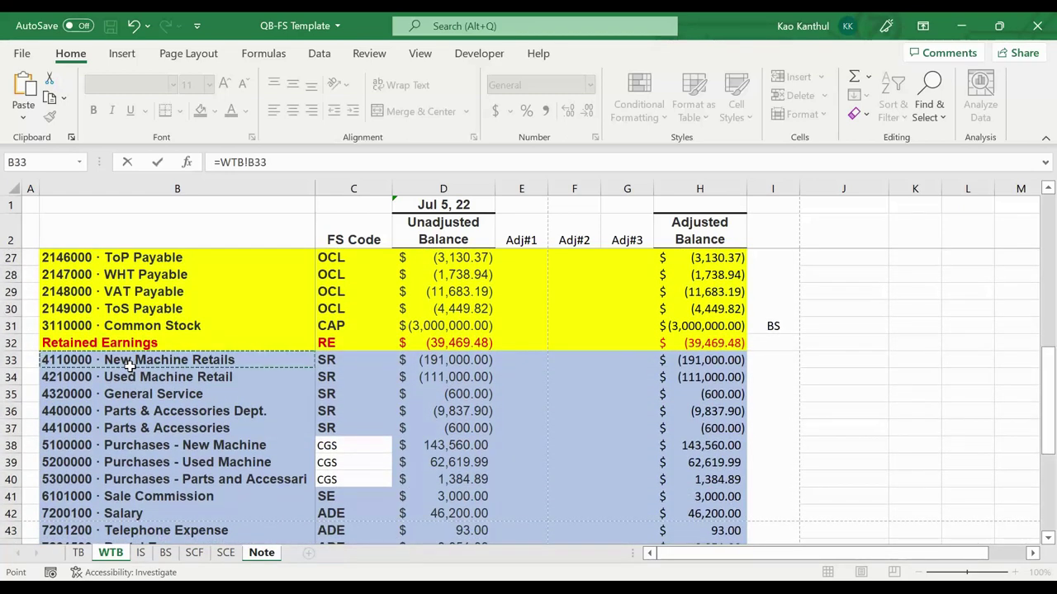
key(Return)
key(Up)
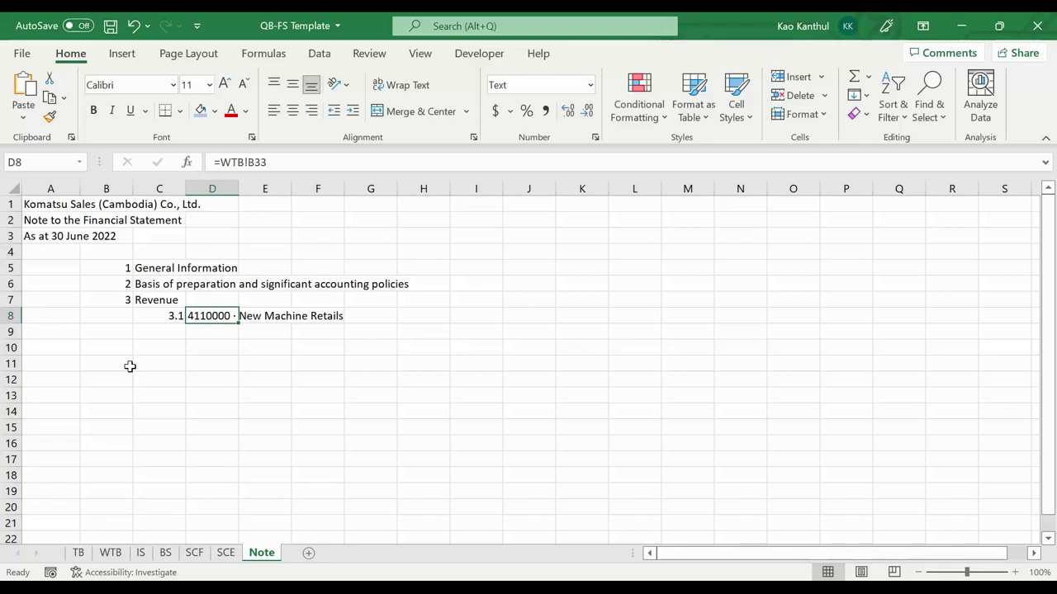
Widen column D of the Note sheet so the account name and the note headings fit inside it
double_click(240, 189)
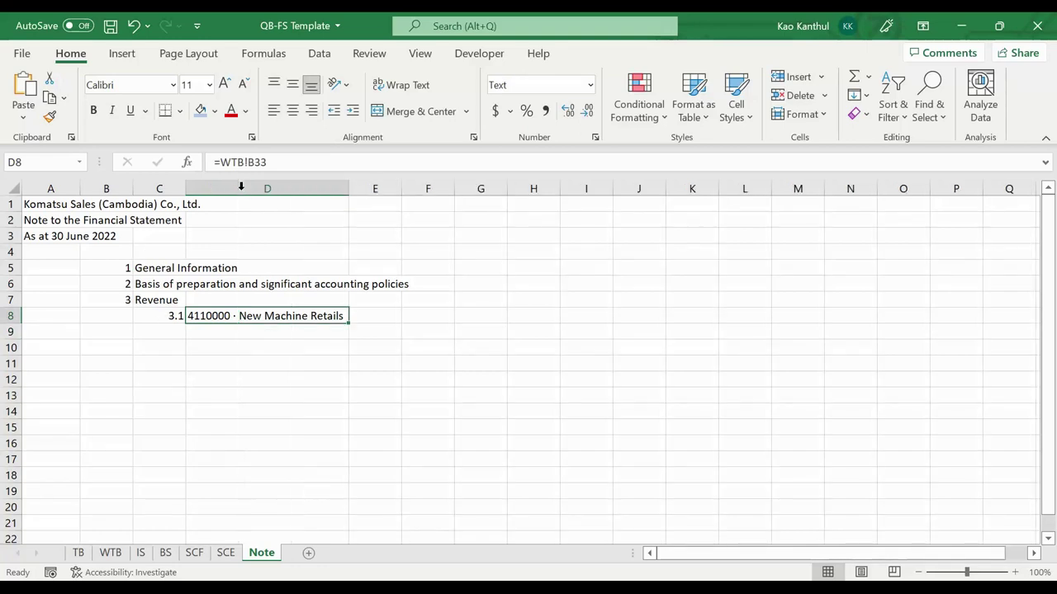
click(398, 320)
drag(348, 190, 412, 194)
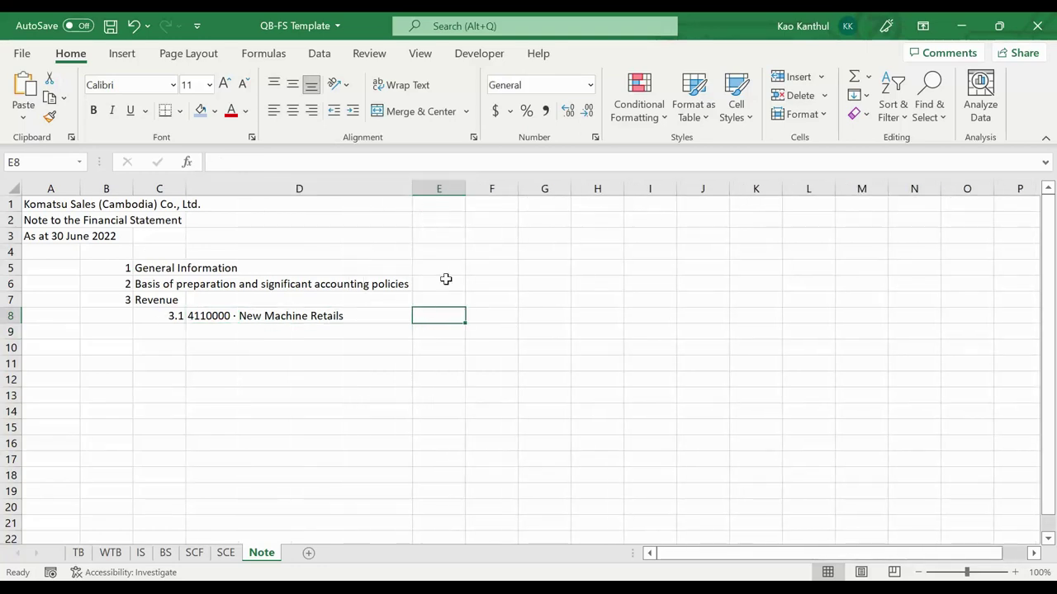
Add the column heading "Amount" in E4 of the Note sheet
click(442, 252)
text(Amount)
key(Return)
Link E8 of the Note sheet to the New Machine Retails adjusted balance in H33 of the WTB sheet
key(Return)
key(Return)
key(Return)
key(Return)
key(Up)
text(=)
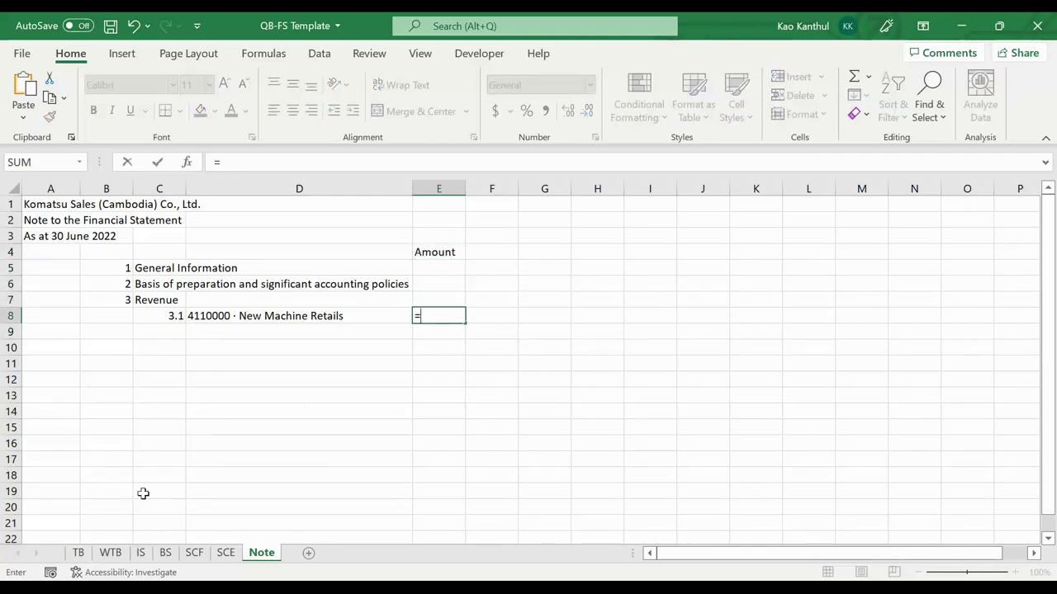
click(141, 555)
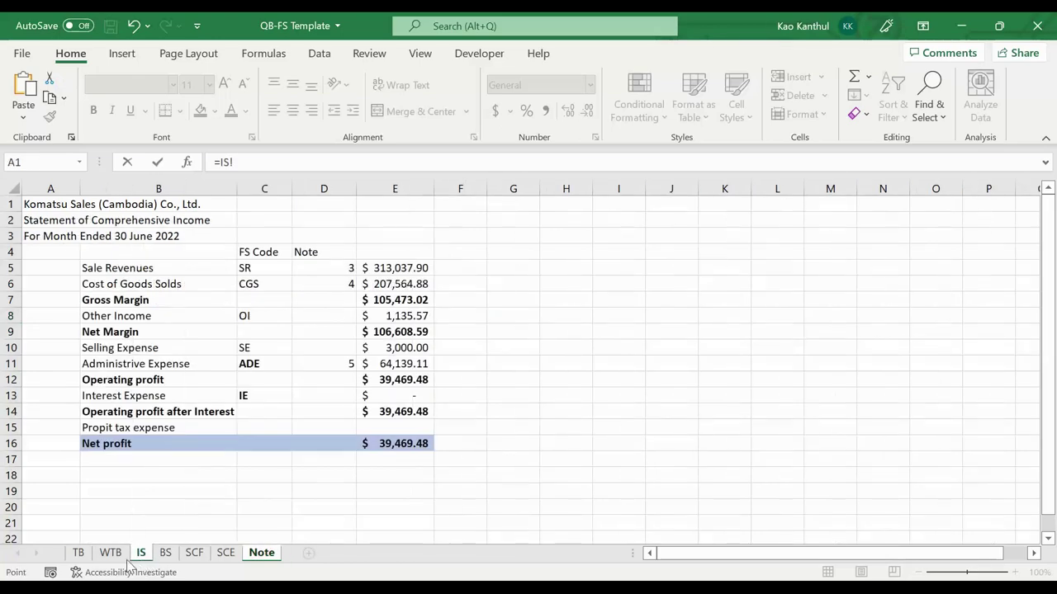
click(110, 553)
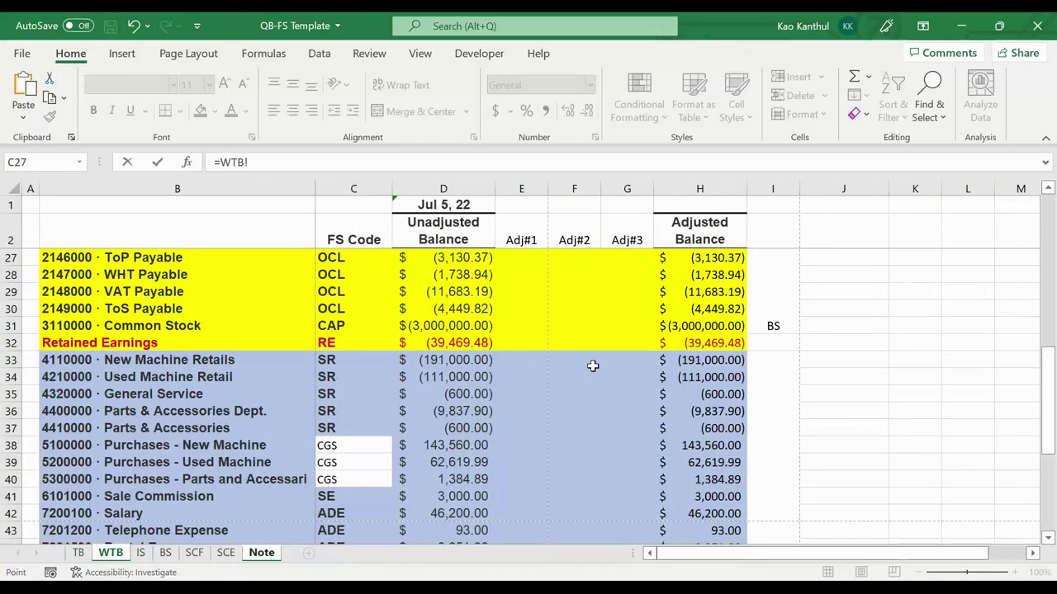
click(664, 361)
key(Return)
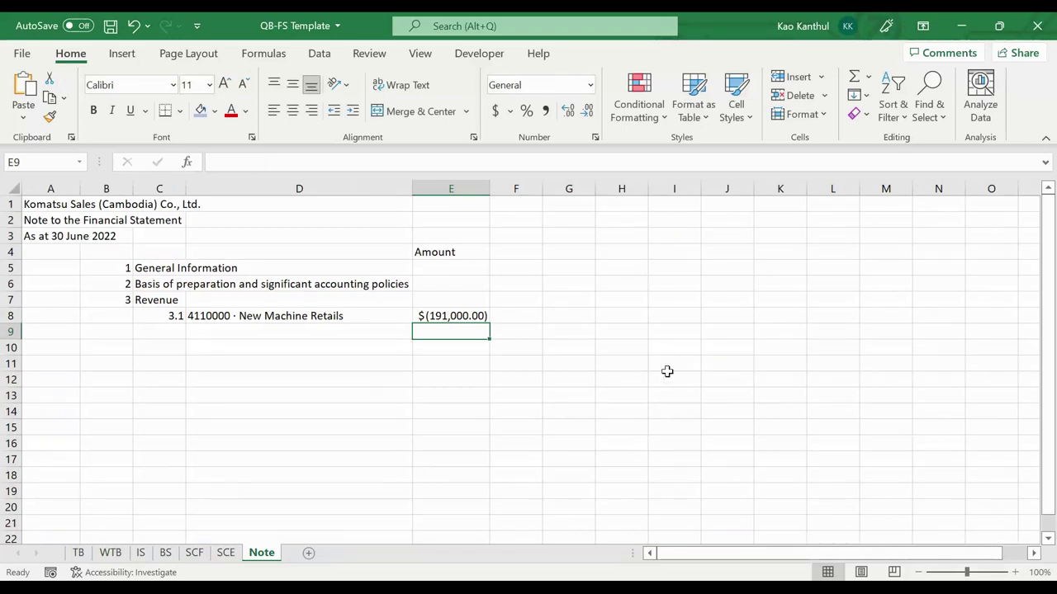
Reverse the sign of the New Machine Retails amount by changing E8 to =-WTB!H33
click(467, 317)
click(223, 163)
text(-)
key(Return)
Number the Revenue sub-notes 3.2 to 3.4 in C9:C11, continuing from 3.1
click(162, 319)
drag(184, 322, 188, 365)
click(176, 332)
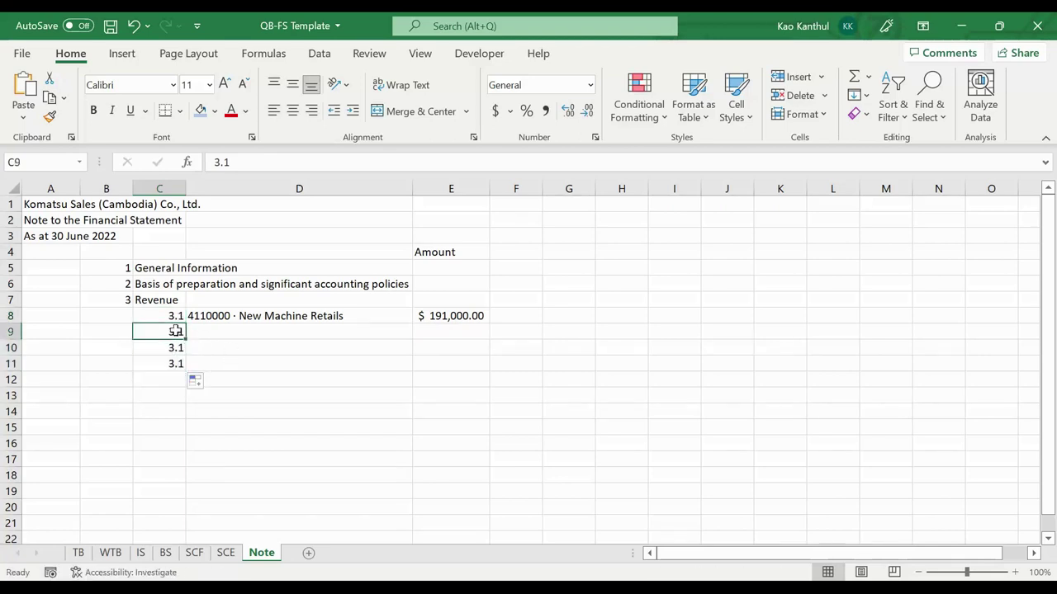
click(269, 160)
key(BackSpace)
text(2)
key(Return)
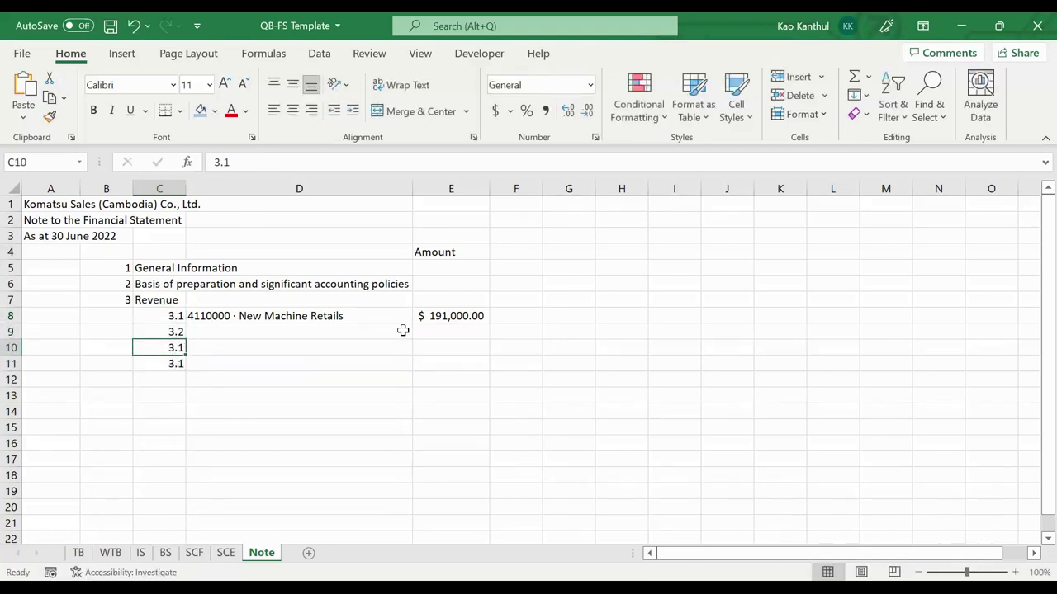
click(178, 316)
drag(178, 316, 228, 356)
Fill the linked account name in D8 and the linked amount in E8 down to row 11
click(230, 314)
drag(411, 326, 410, 370)
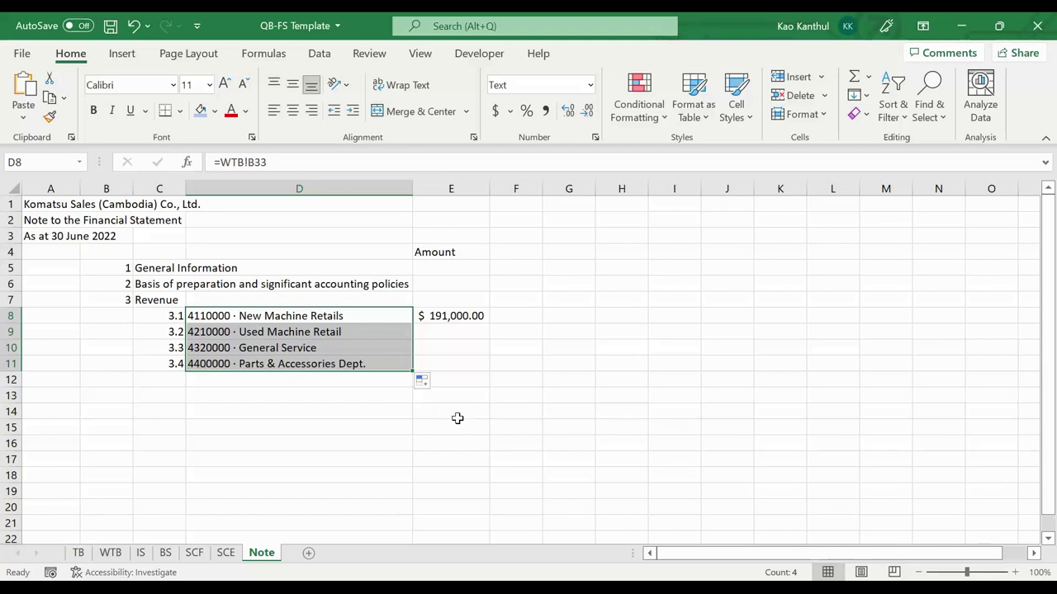
click(474, 314)
drag(493, 326, 491, 368)
Add a Total line in row 12, labelled in C12, with =SUM(E8:E11) in E12
click(171, 381)
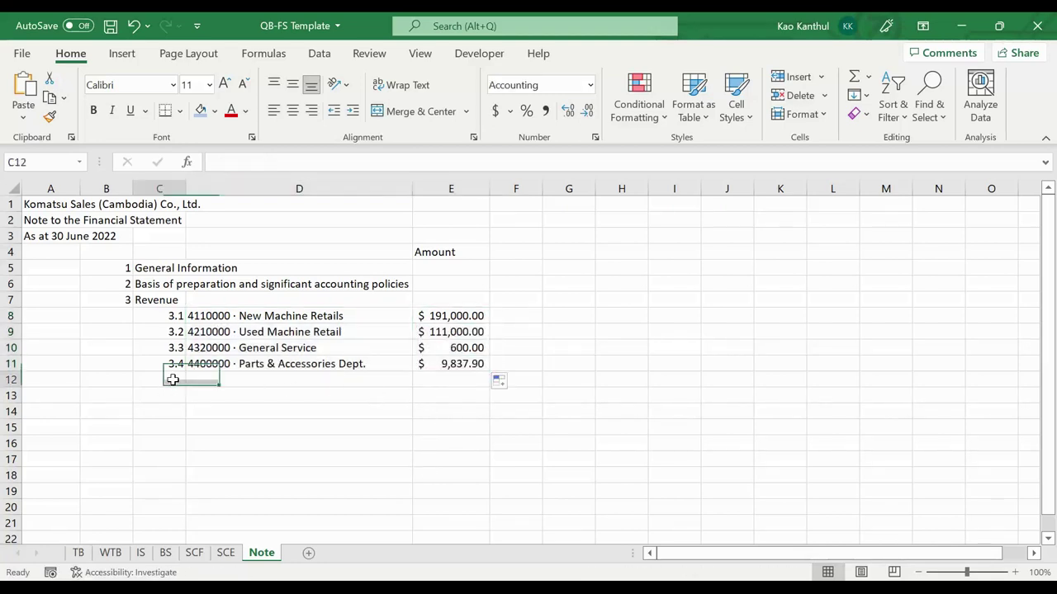
text(Total)
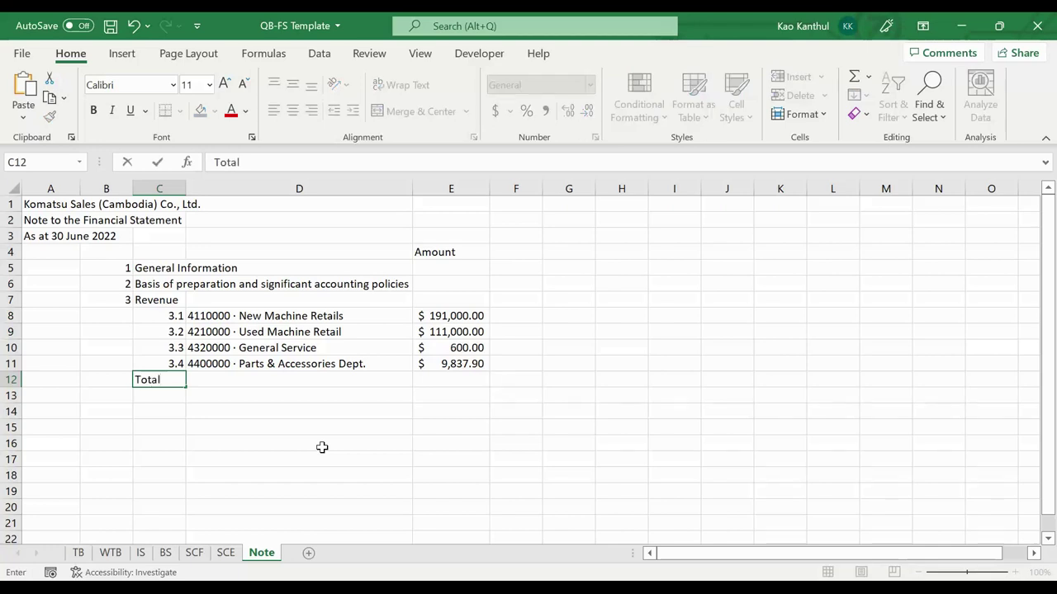
key(Tab)
key(Tab)
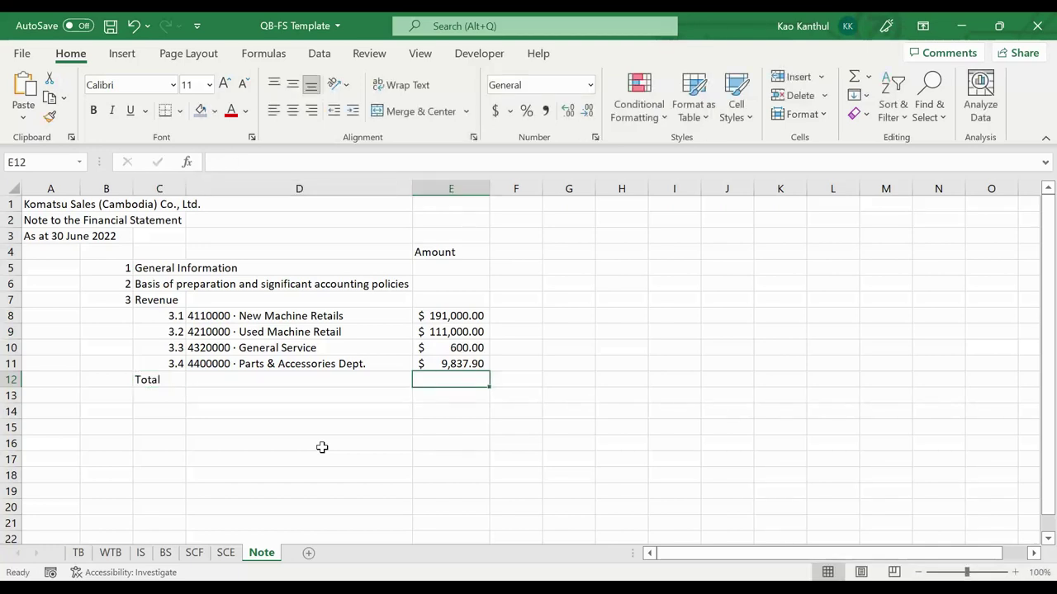
text(=sum()
key(BackSpace)
text(()
key(Up)
key(shift+Up)
key(shift+Up)
key(shift+Up)
key(Return)
Add the check =E12=IS!E5 in F12 beside the Revenue total and italicize it
key(Up)
key(Tab)
key(Tab)
key(Tab)
text(=)
key(Left)
text(=)
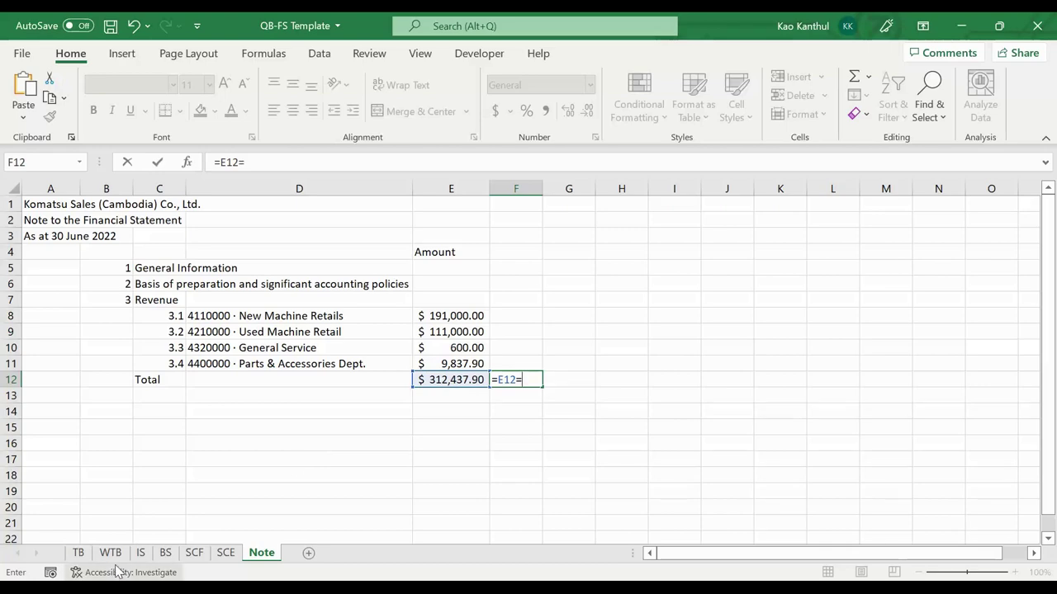
click(140, 552)
click(425, 270)
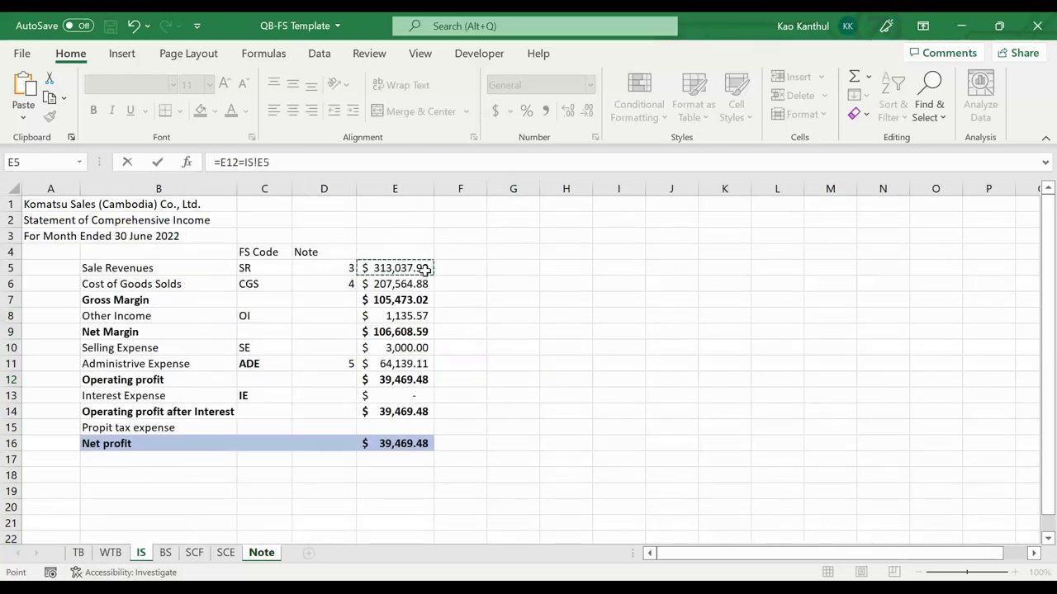
key(Return)
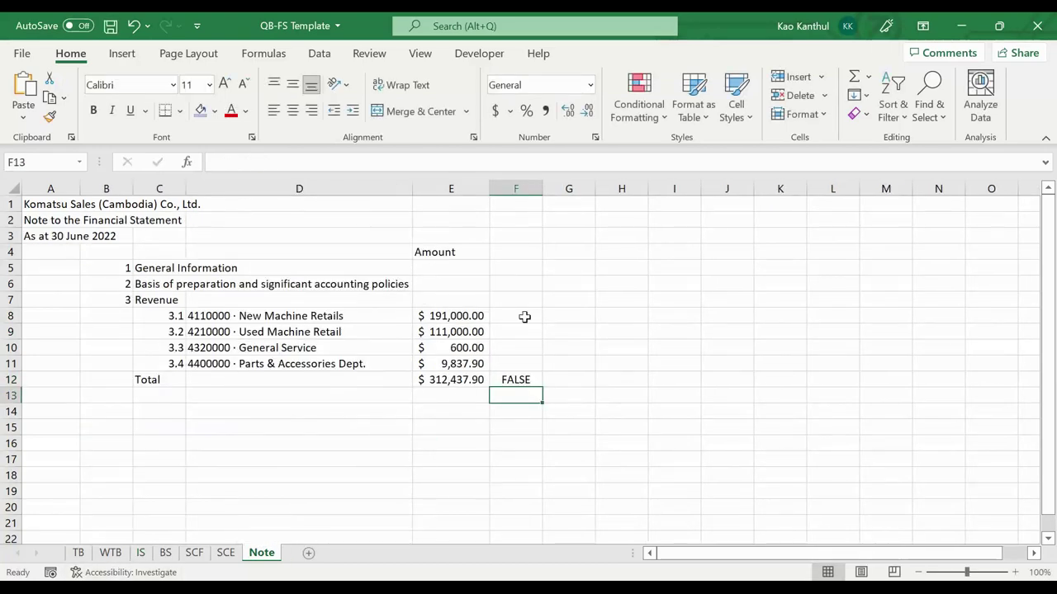
click(515, 379)
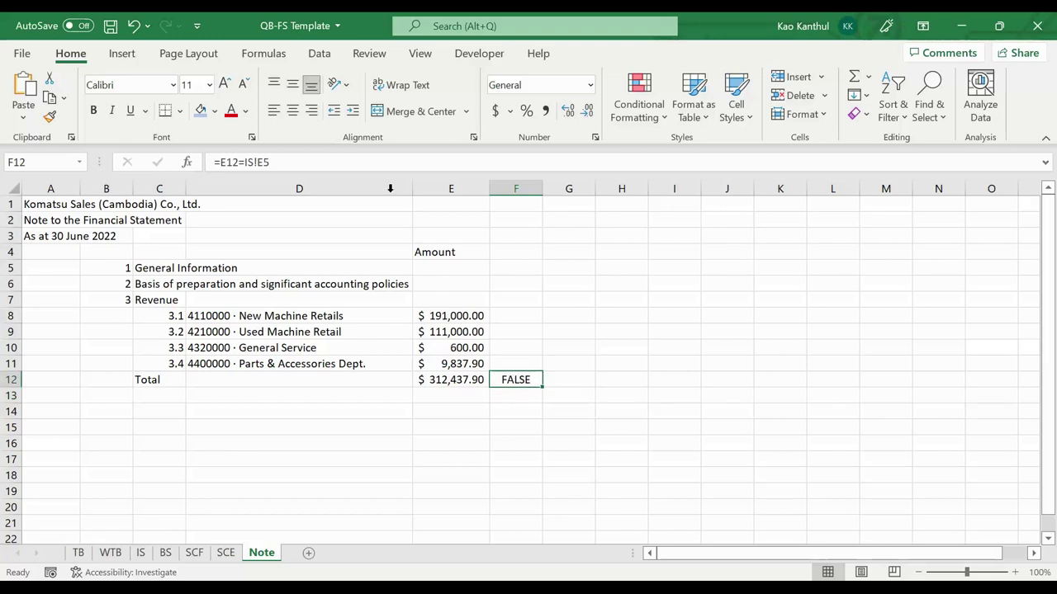
click(112, 110)
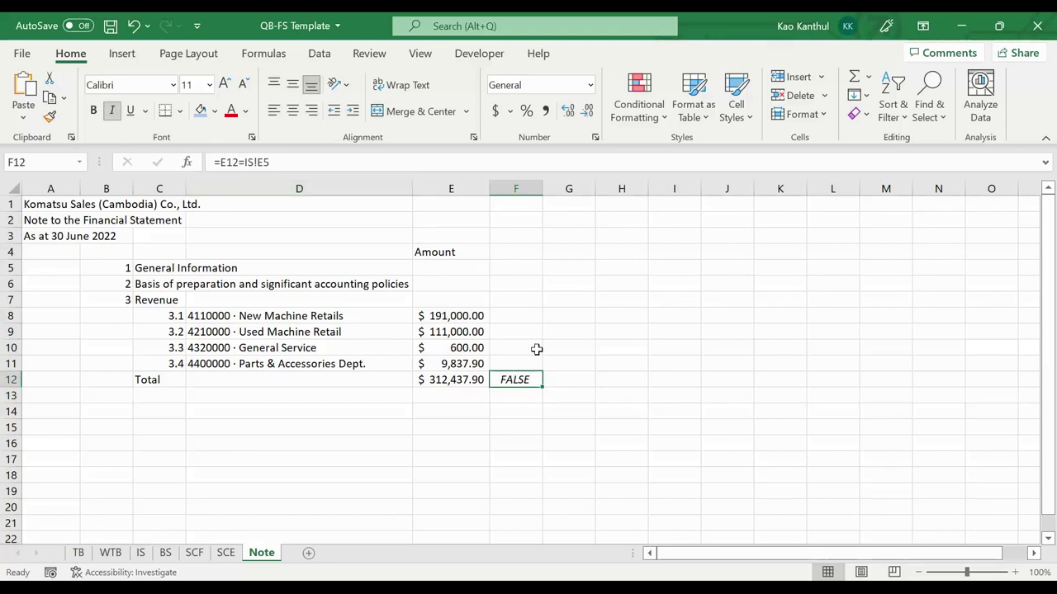
Insert a blank row above the Total line of the Revenue note
click(235, 380)
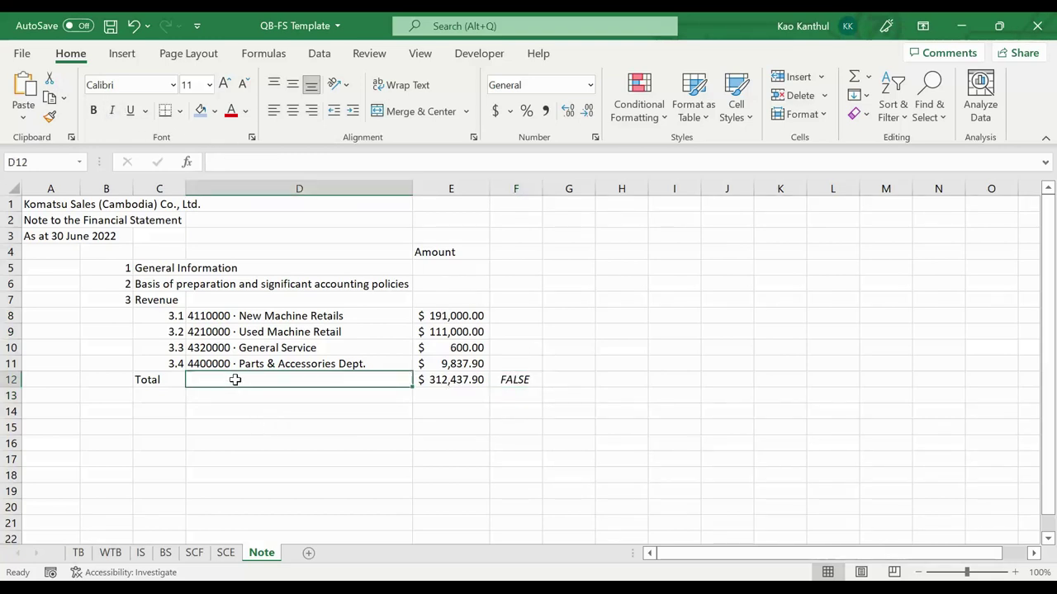
key(shift+space)
key(ctrl+shift+equal)
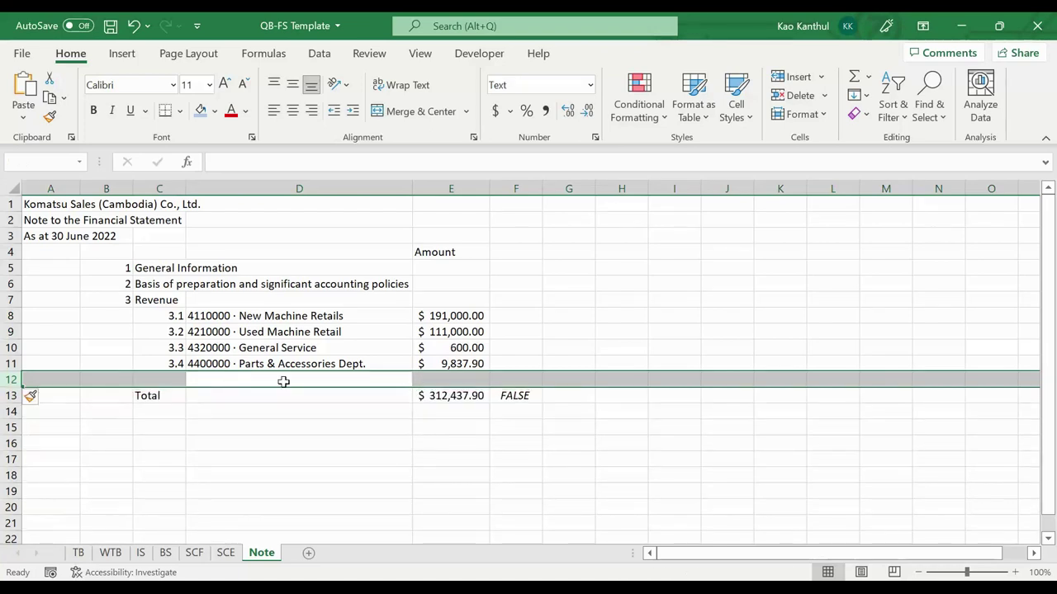
Make the whole Total row of the Revenue note bold
click(478, 396)
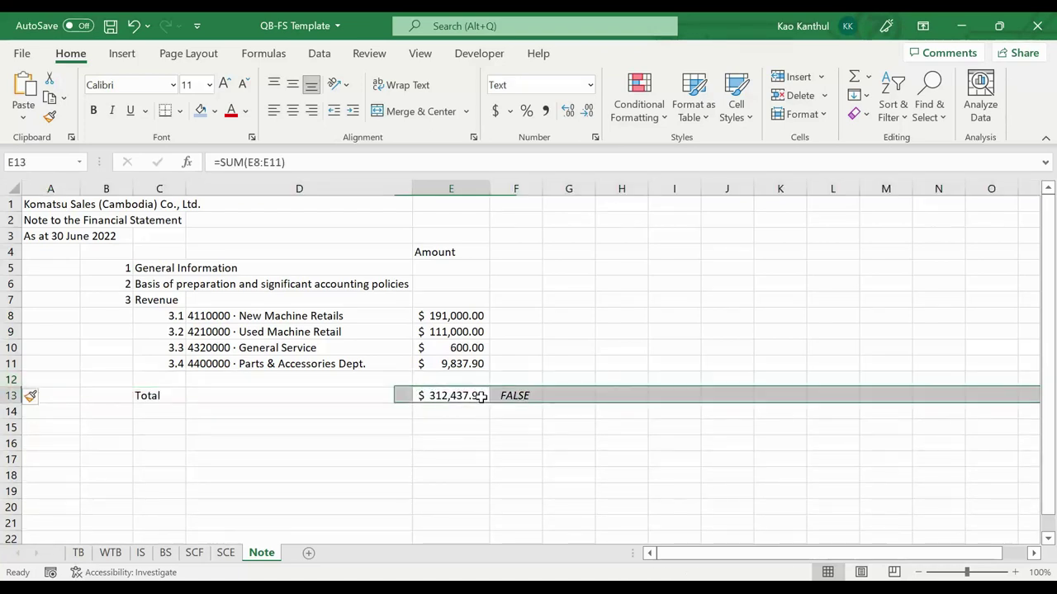
click(10, 395)
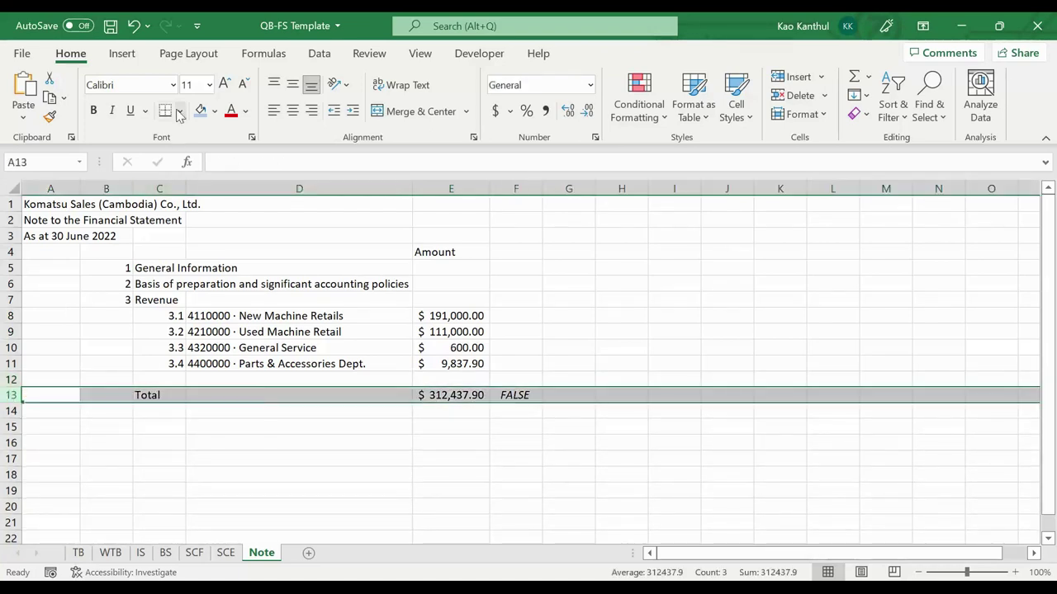
click(94, 109)
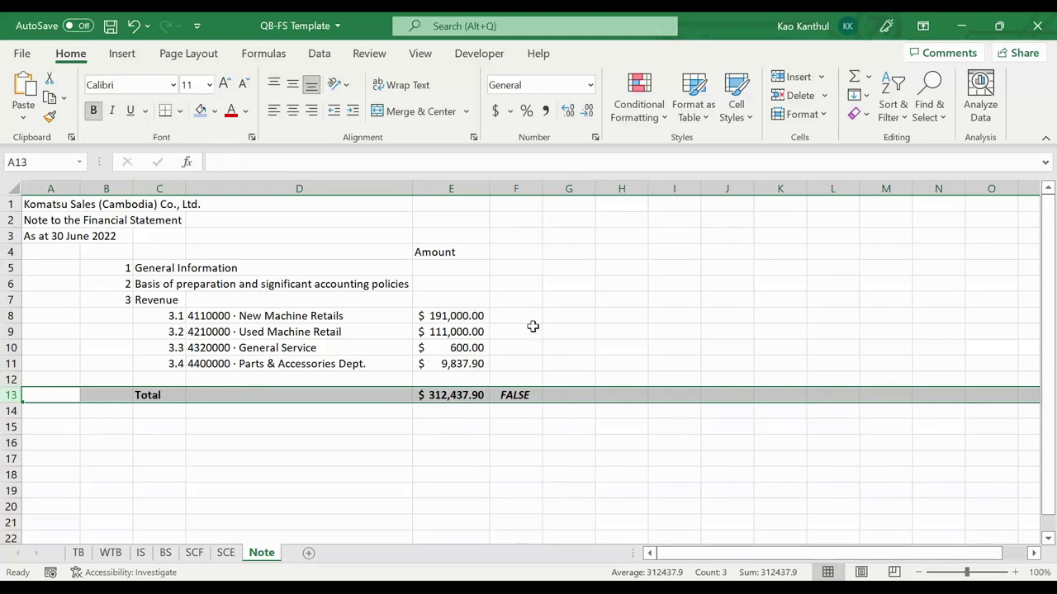
Compare the Revenue note's lines and formulas with the SR-coded accounts on the WTB sheet to find any missing account
click(455, 332)
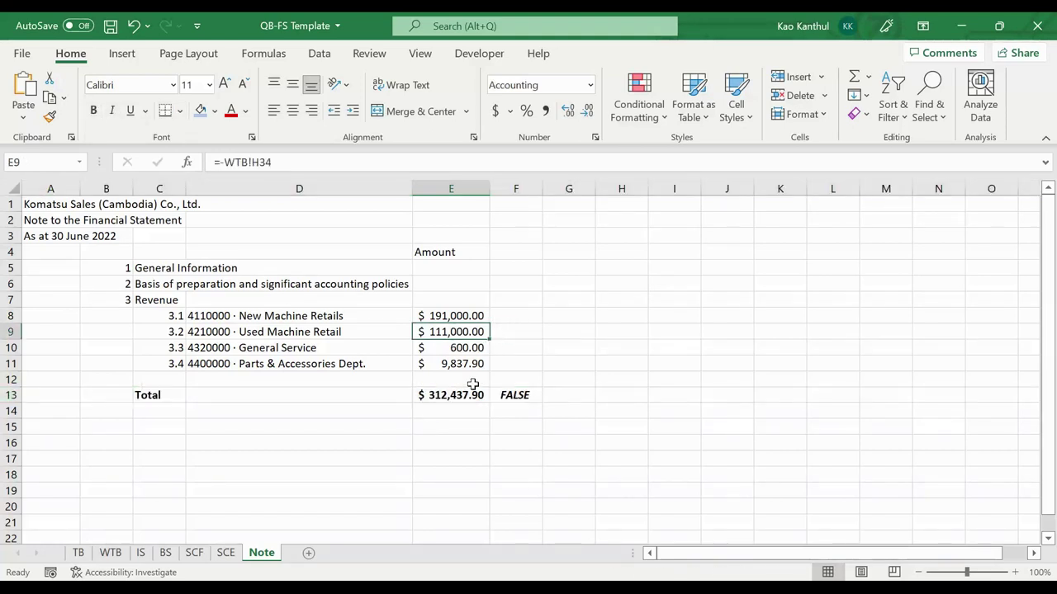
click(454, 405)
click(447, 366)
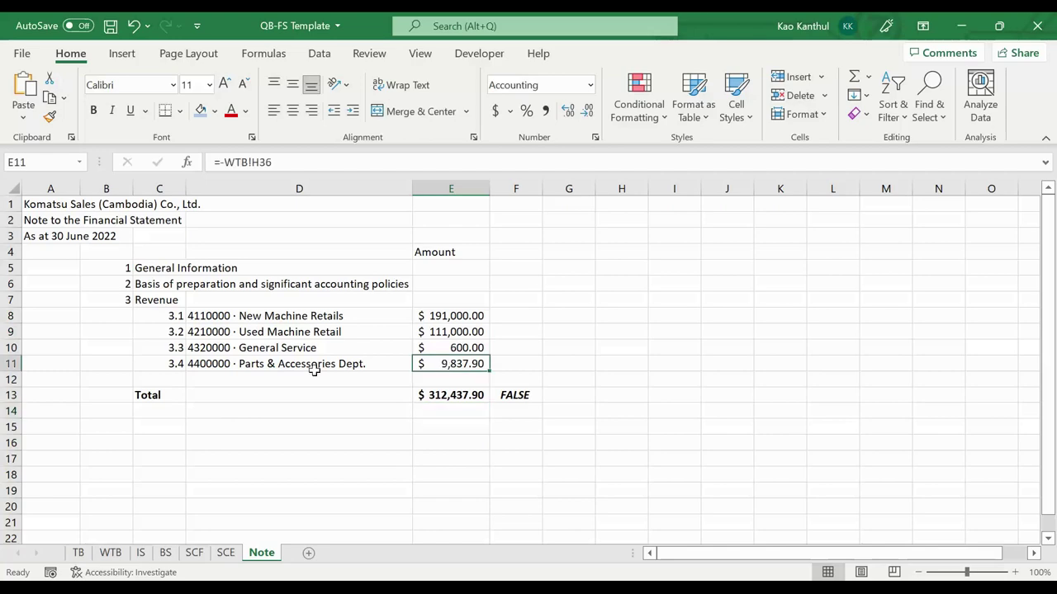
click(441, 319)
click(472, 396)
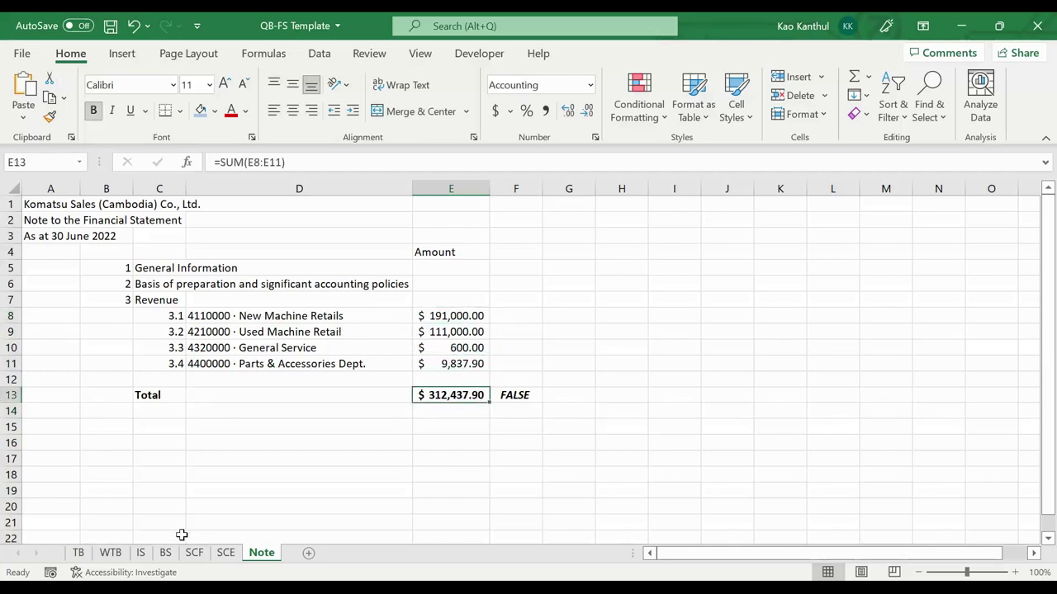
click(112, 553)
scroll(241, 444, down, 3)
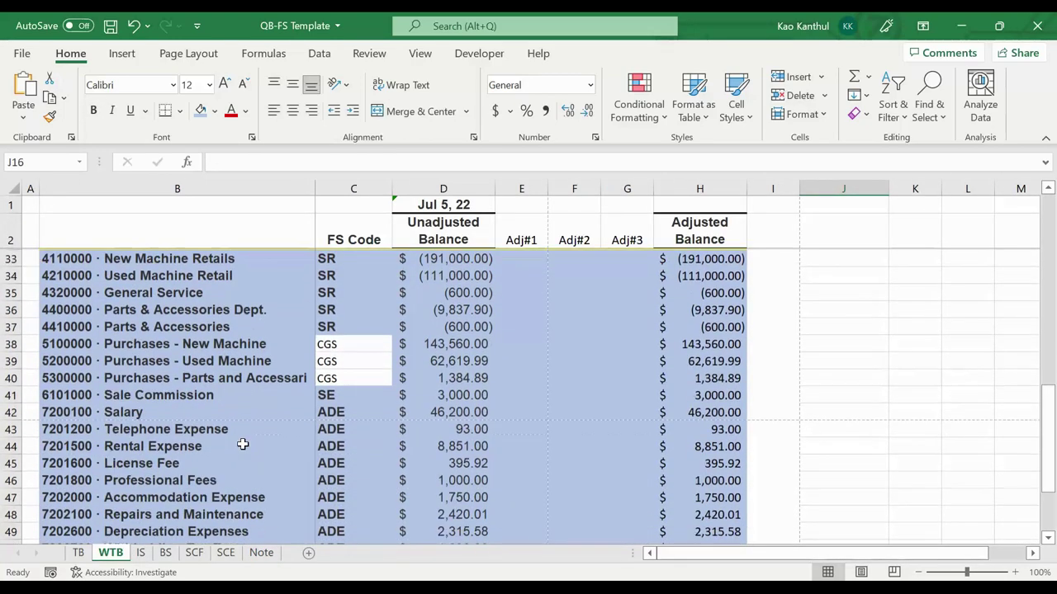
scroll(243, 442, up, 3)
drag(99, 428, 174, 365)
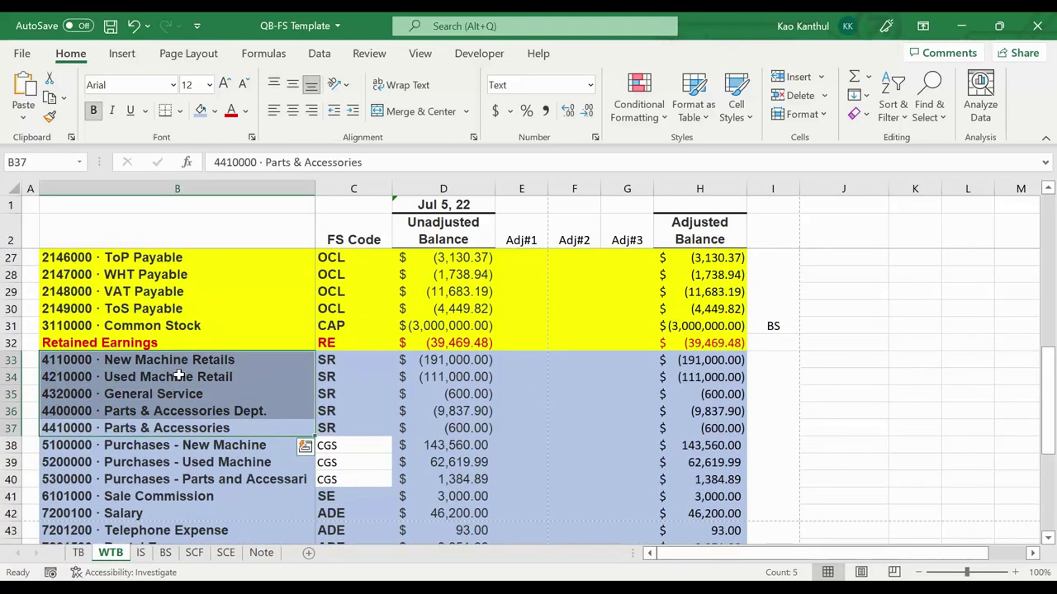
click(202, 431)
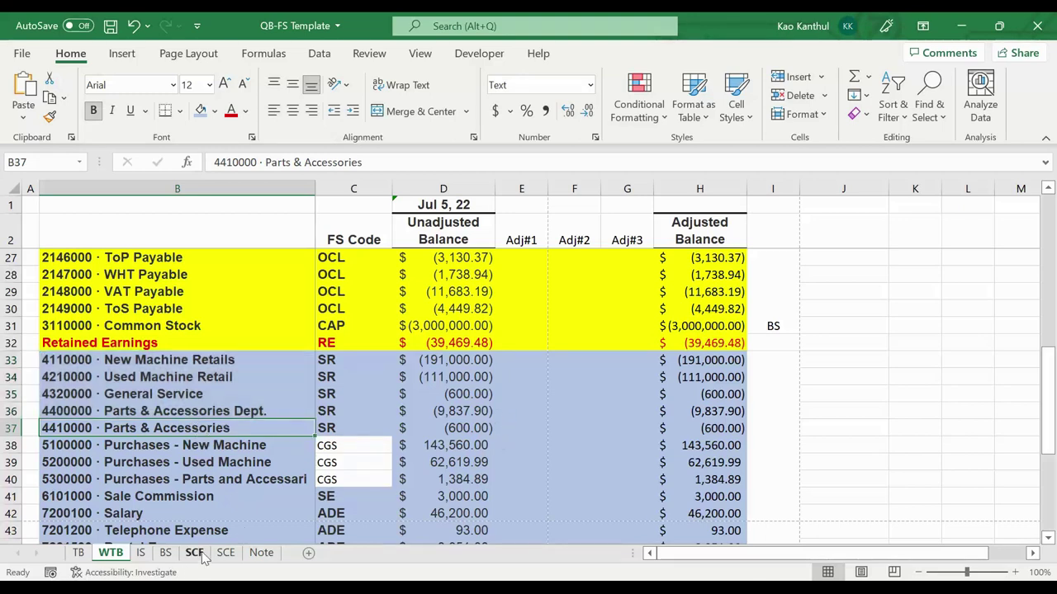
click(261, 553)
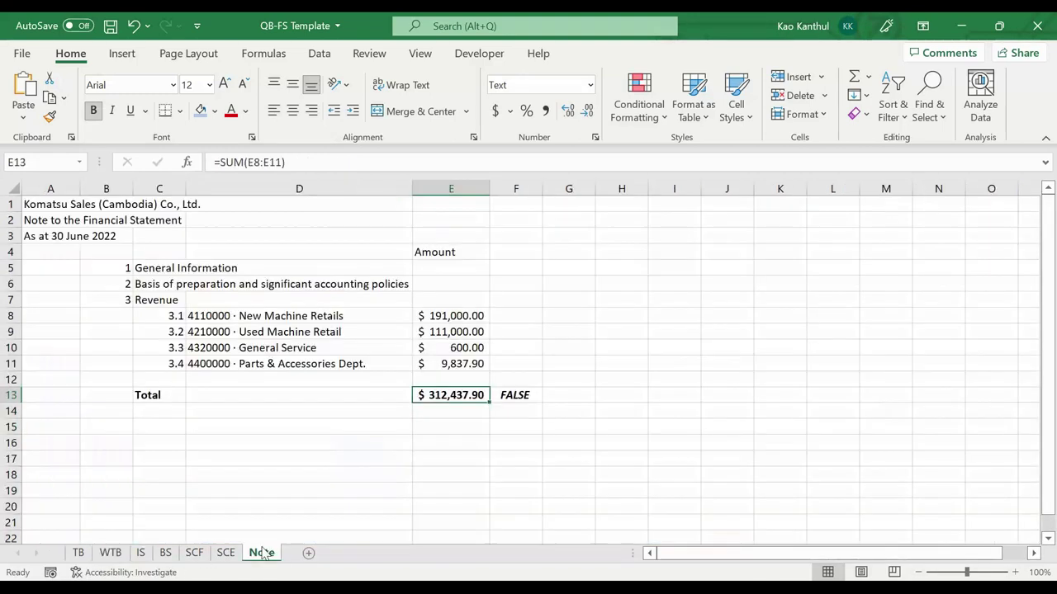
Add sub-note 3.5 in row 12 by extending the number, account name and amount from the rows above
click(176, 367)
drag(186, 372, 186, 385)
drag(173, 351, 184, 385)
click(206, 364)
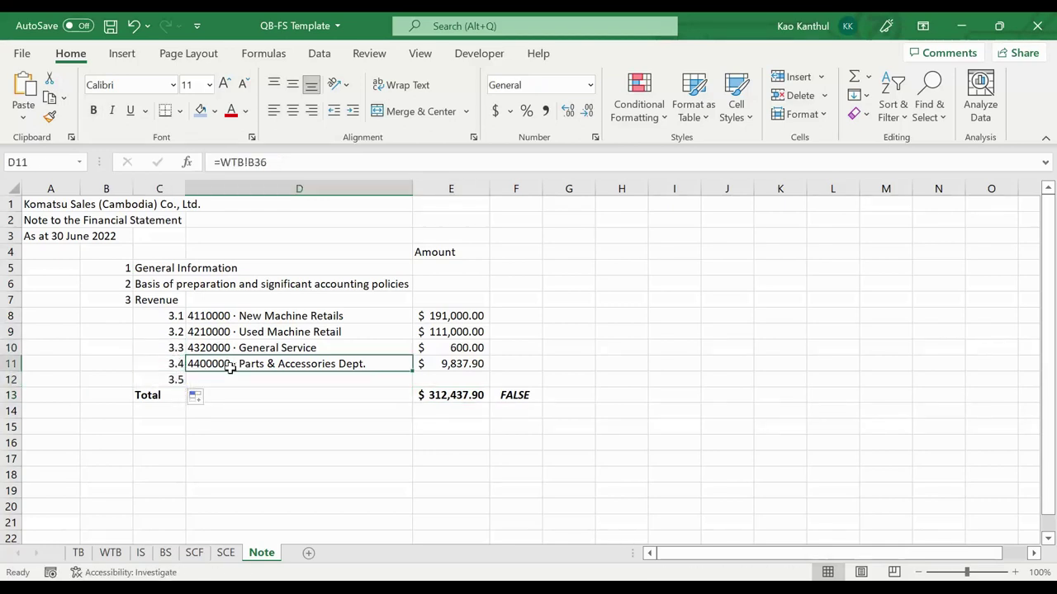
drag(414, 379, 416, 382)
click(448, 364)
drag(489, 372, 500, 379)
click(620, 364)
Extend the Revenue total in E13 to =SUM(E8:E12) so it includes sub-note 3.5
click(470, 398)
double_click(470, 397)
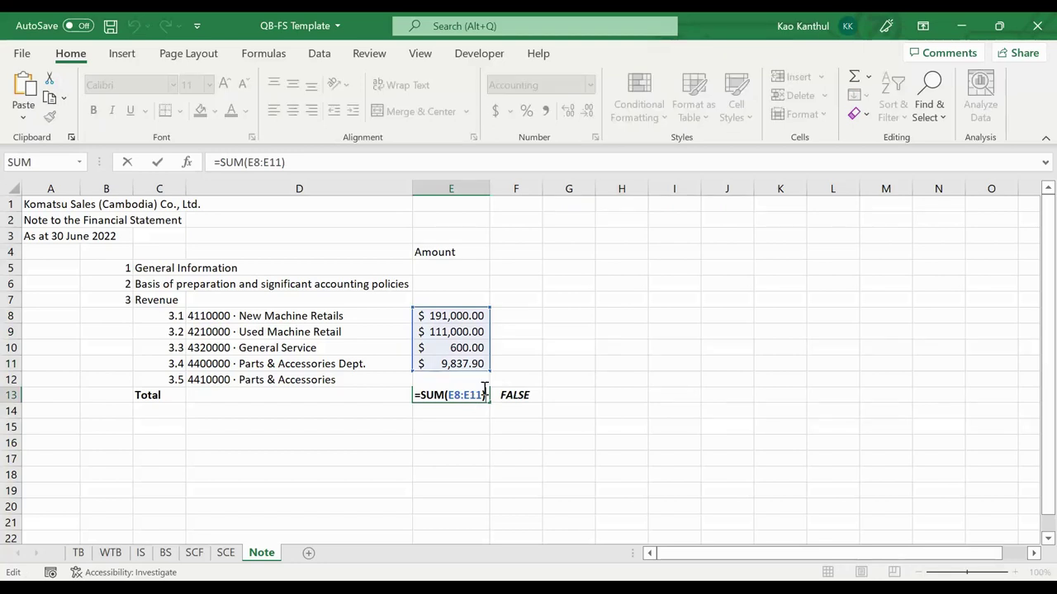
drag(490, 375, 490, 382)
key(Return)
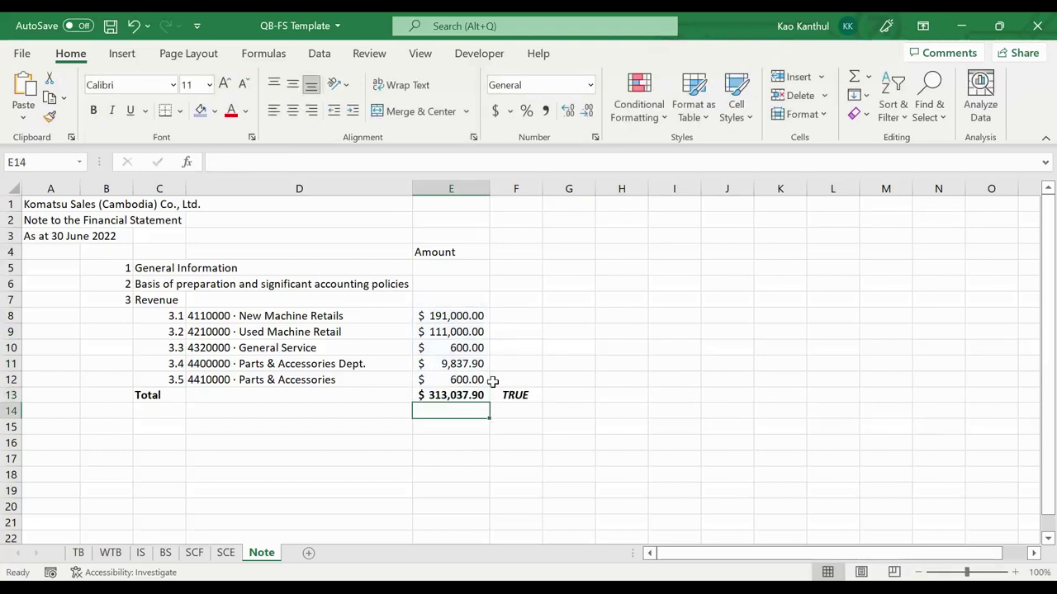
click(572, 399)
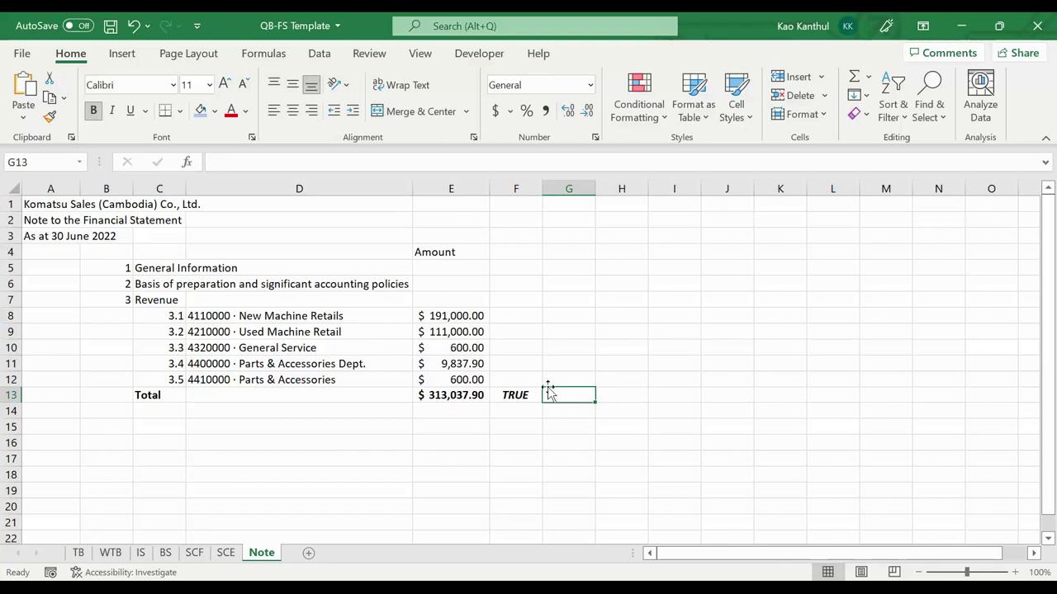
click(14, 399)
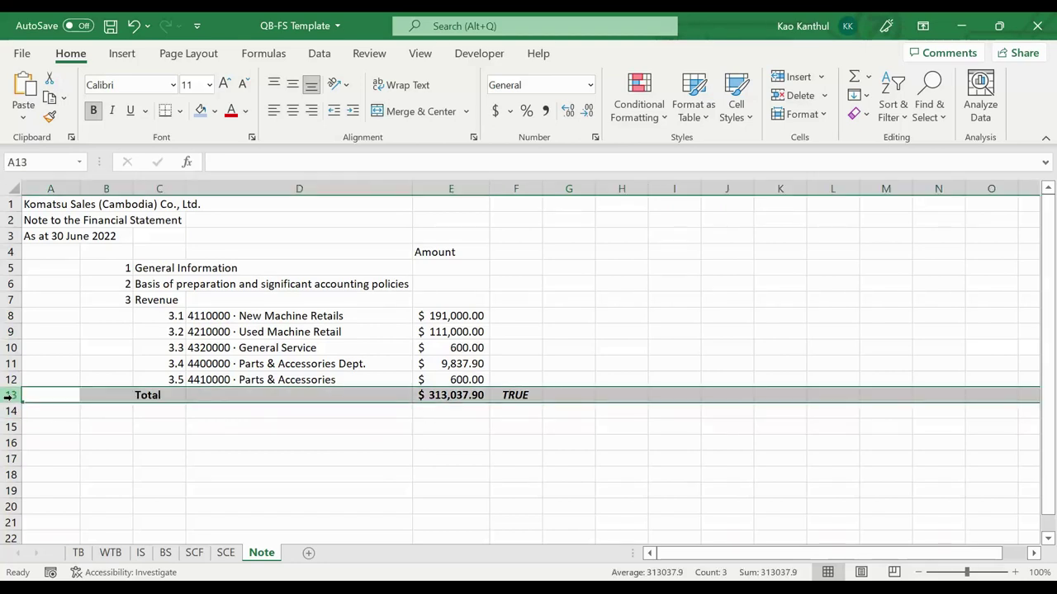
click(422, 394)
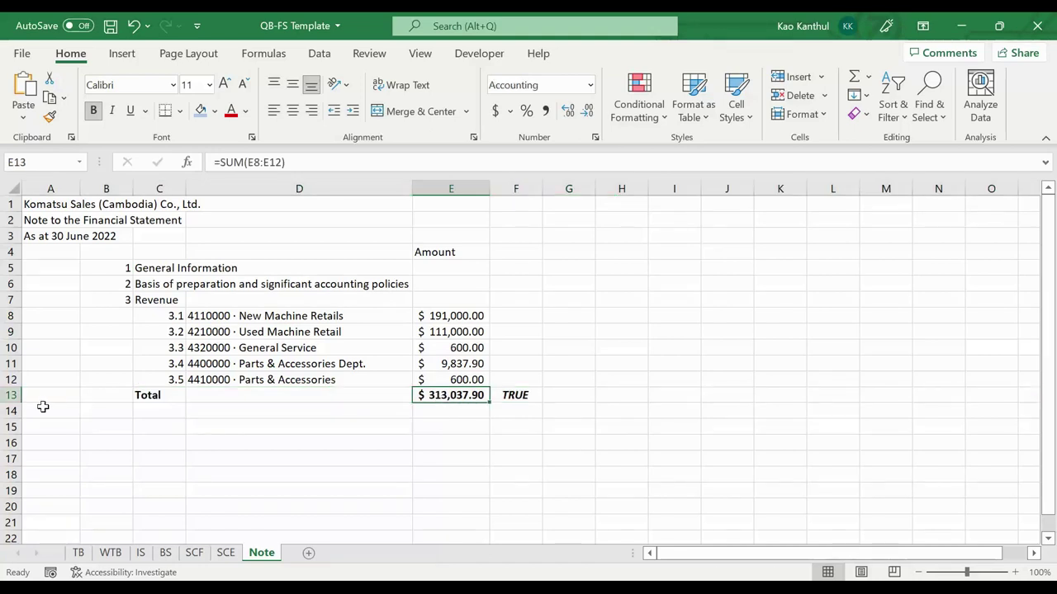
click(12, 395)
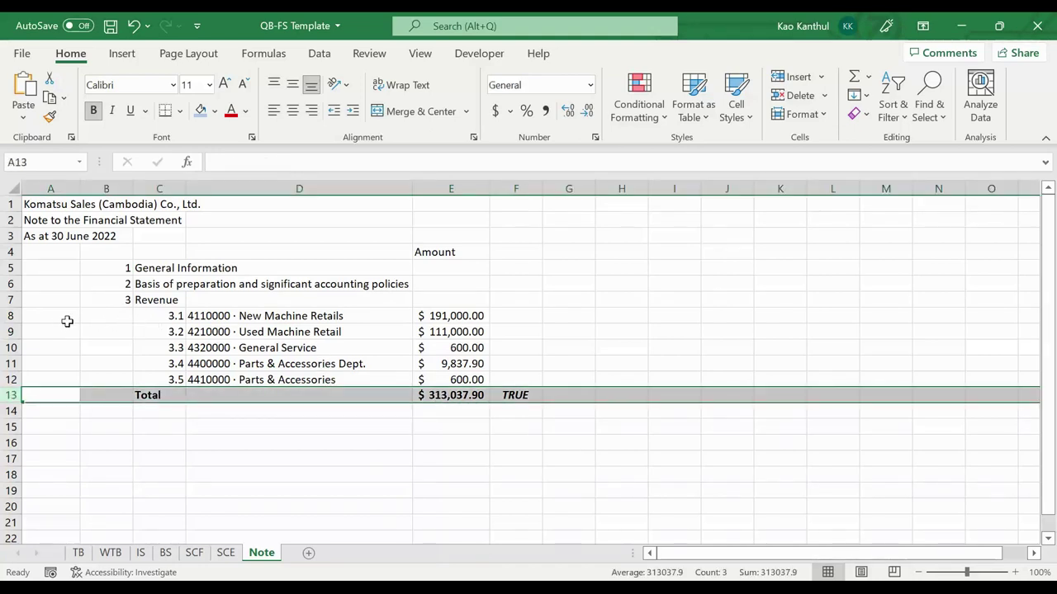
drag(11, 315, 15, 380)
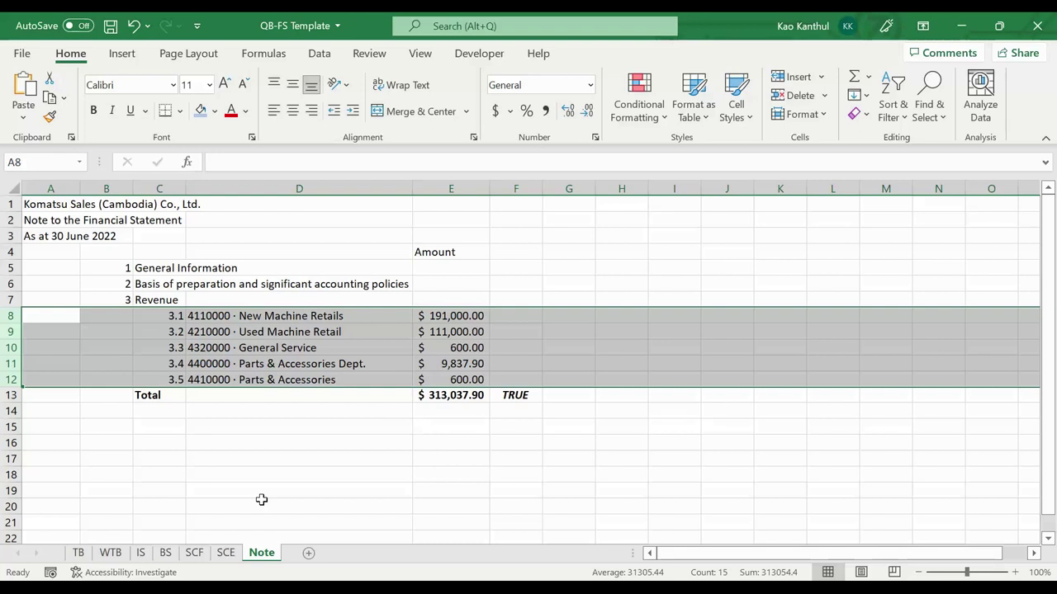
click(113, 414)
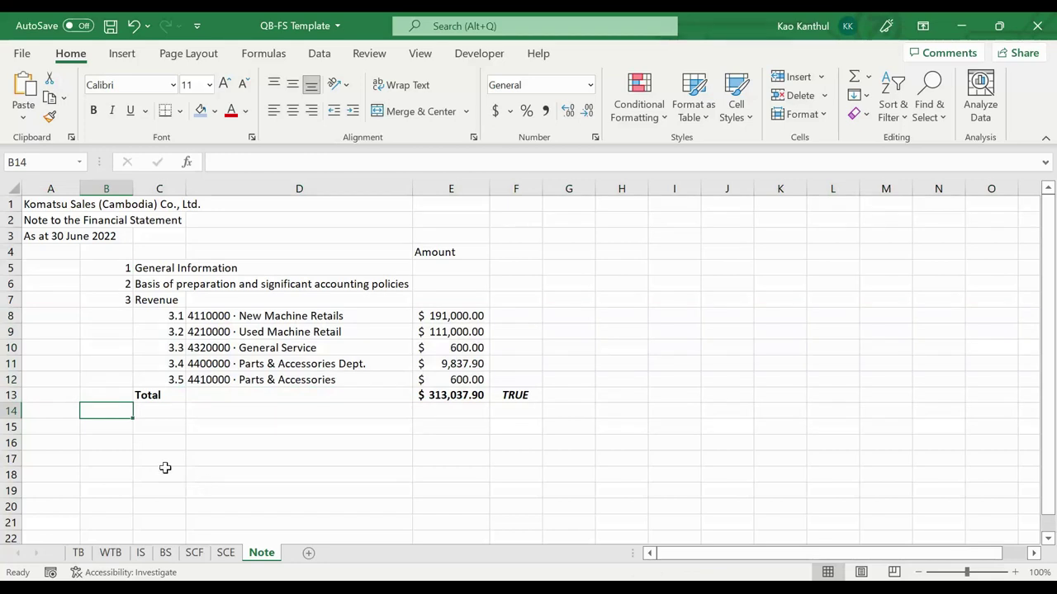
Add note 4 in row 15 with the heading "Cost of Goods Sold"
click(124, 425)
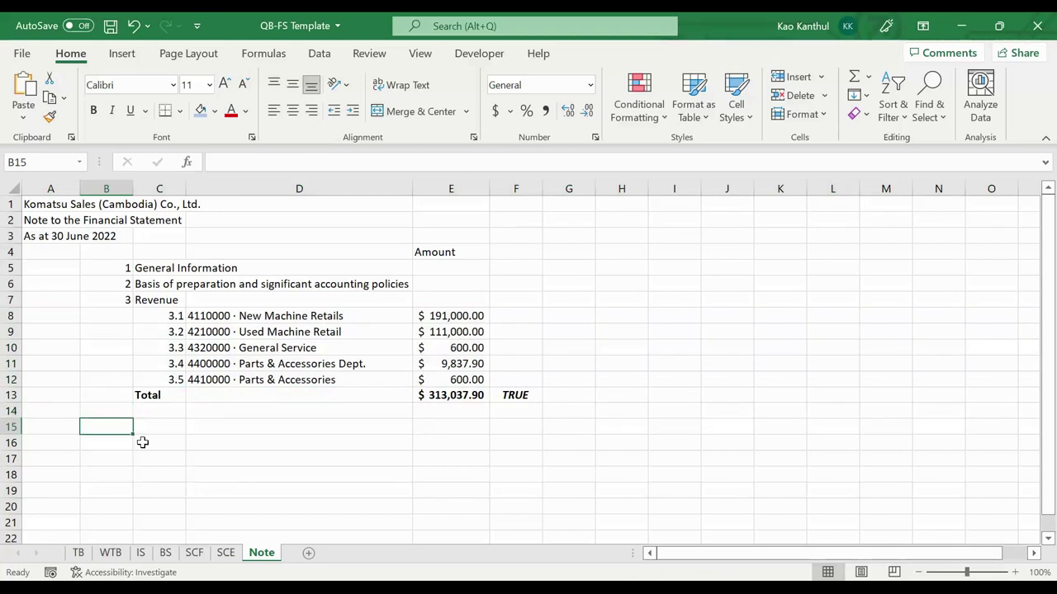
text(4)
key(Tab)
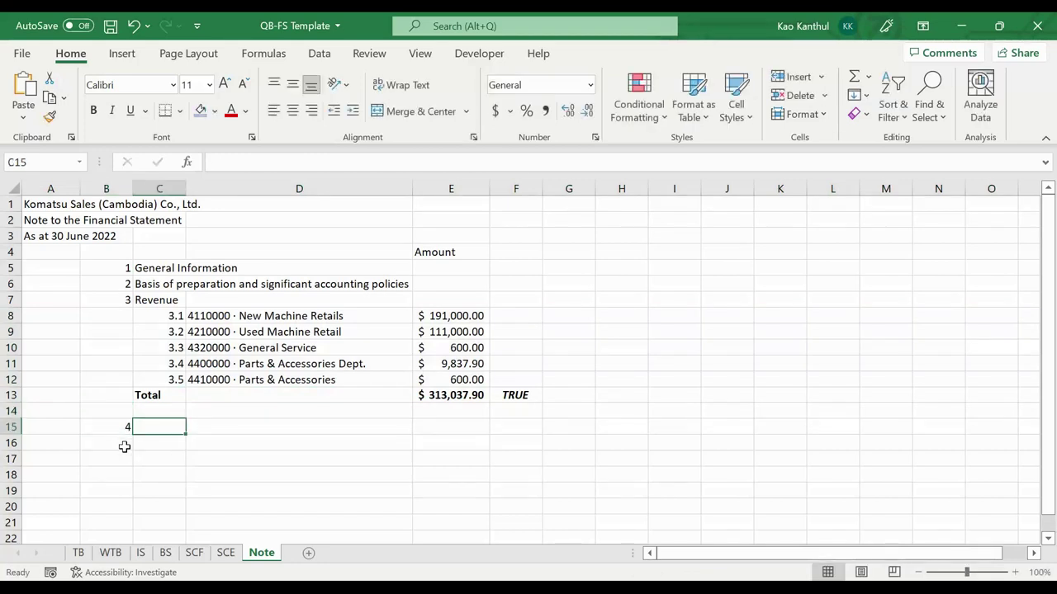
text(Cos)
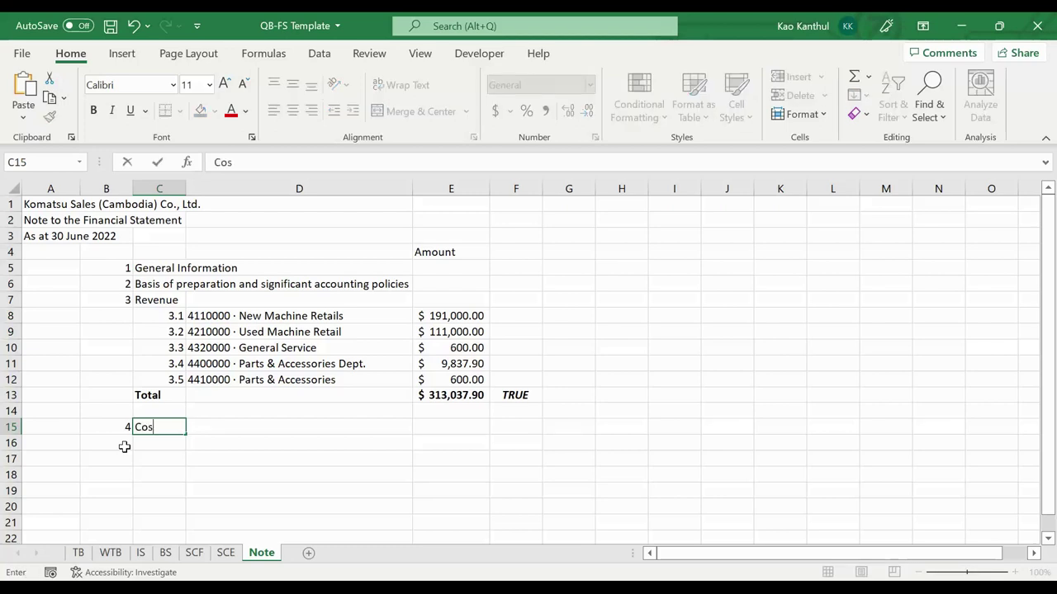
text(t of Goods Sold)
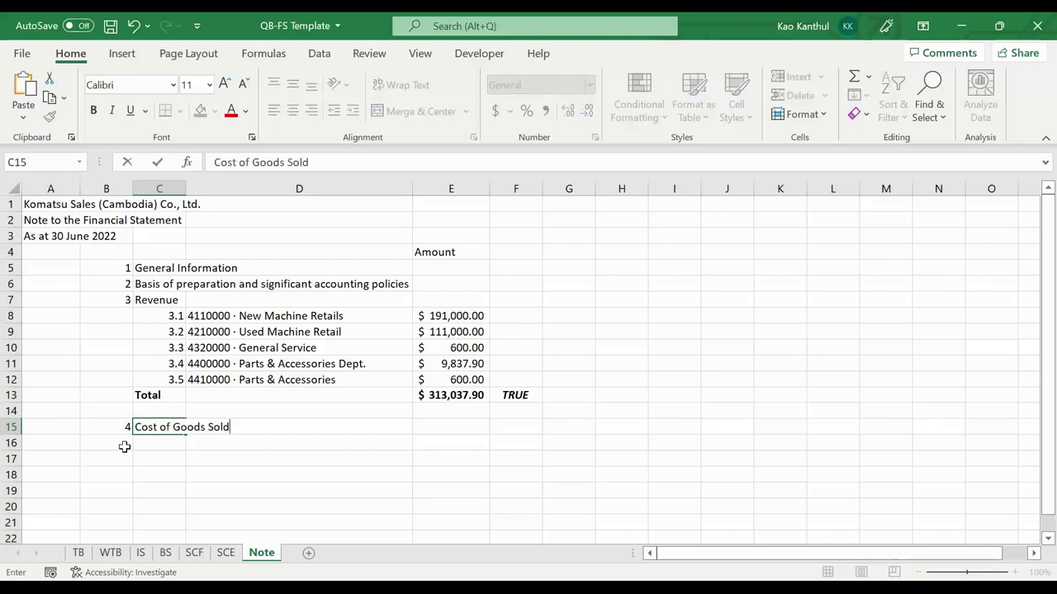
Add sub-note 4.1 in row 16 and link its account name in D16 to the Purchases - New Machine account, WTB!B38
click(124, 447)
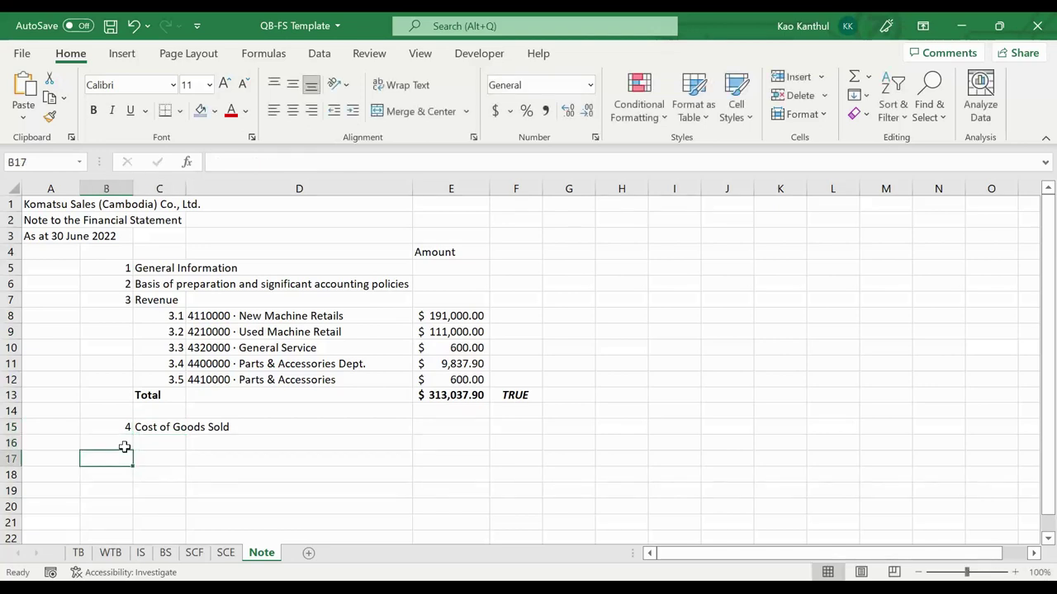
key(Tab)
text(4)
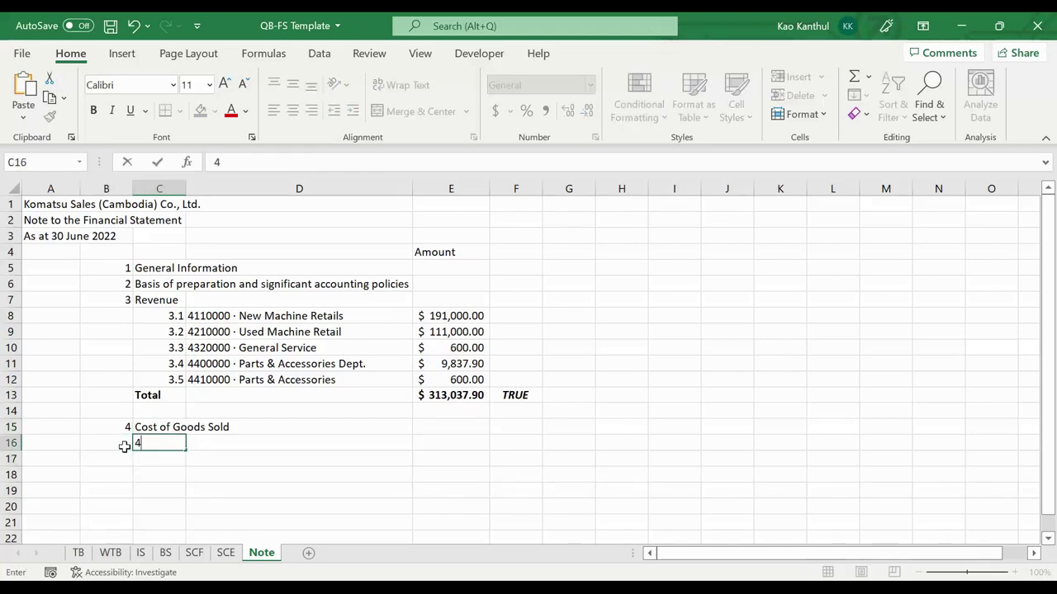
key(Return)
key(Up)
key(Right)
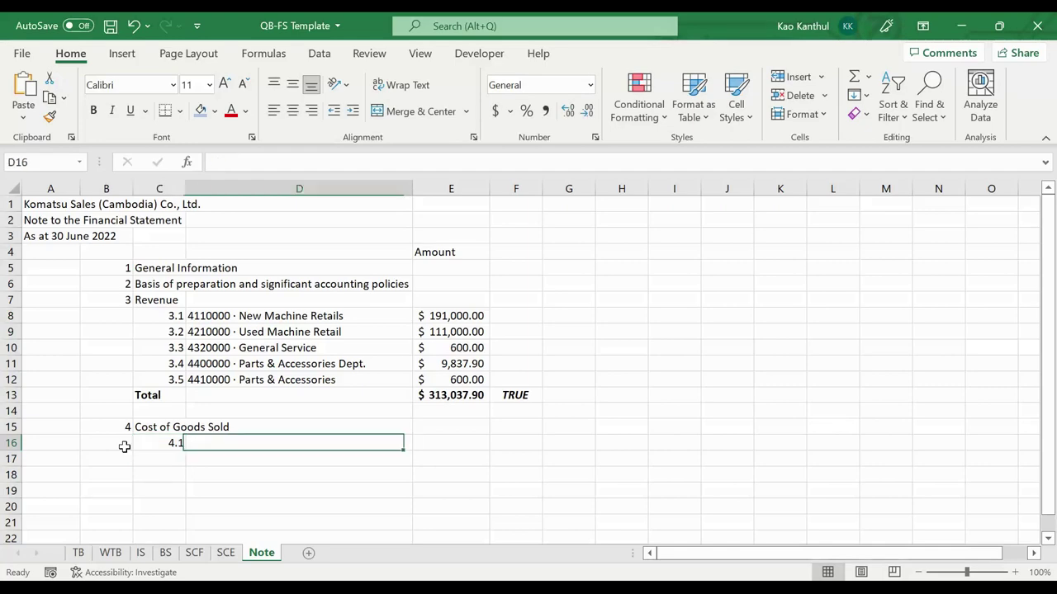
text(=)
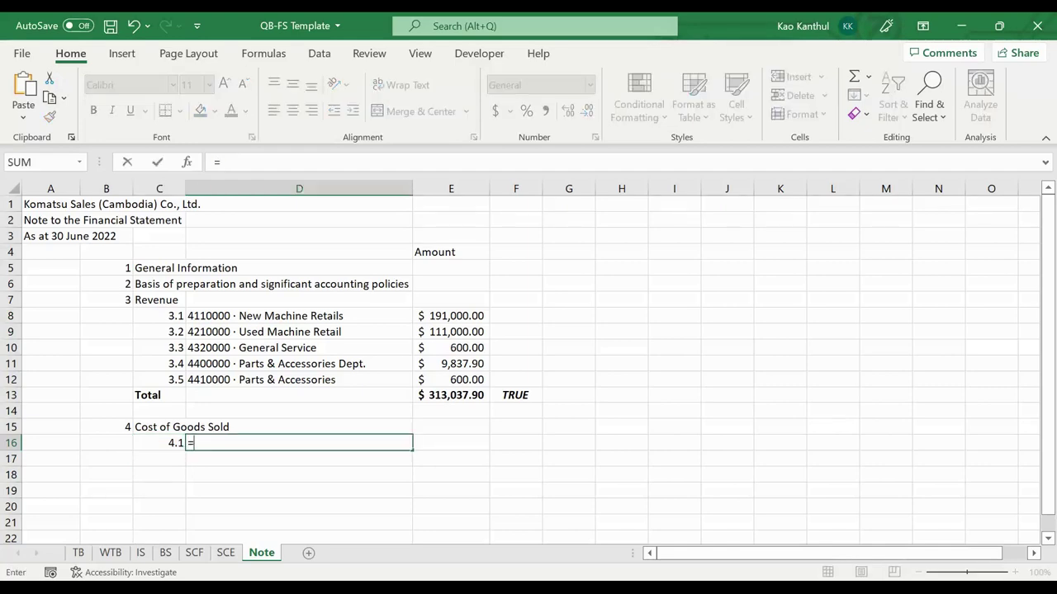
click(110, 552)
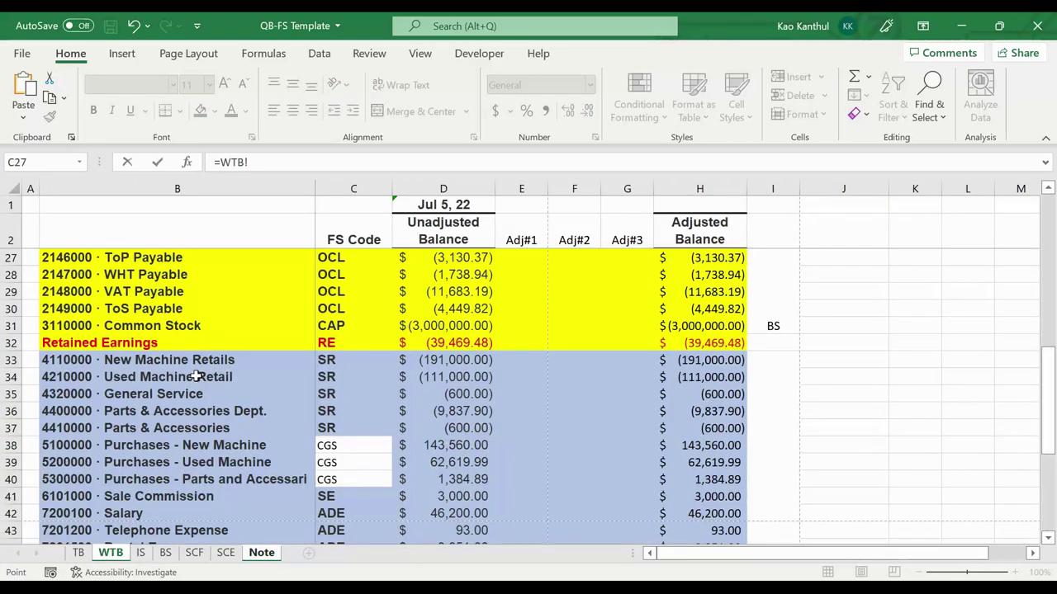
scroll(209, 423, down, 1)
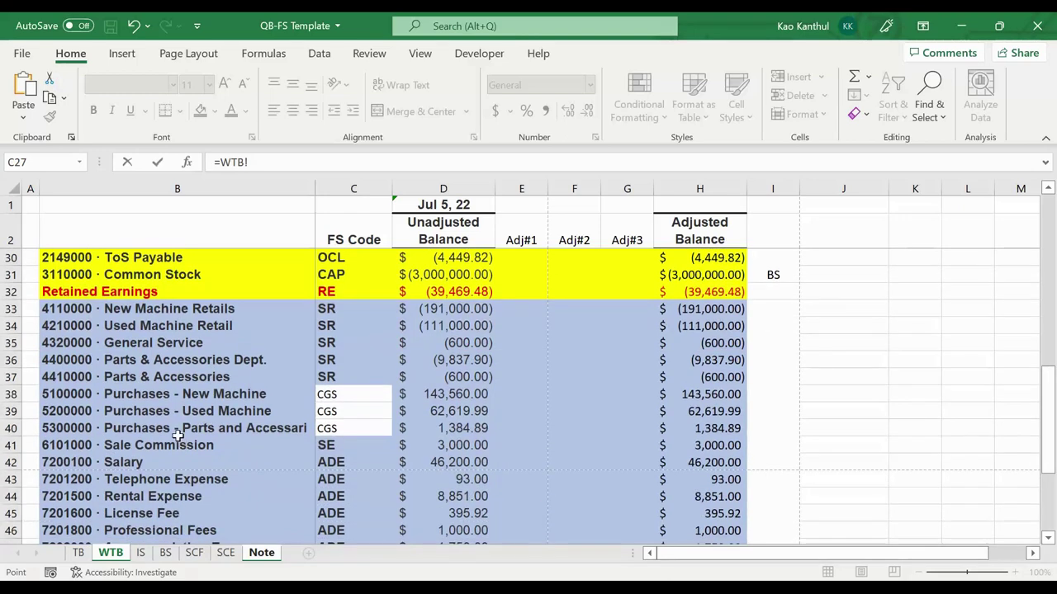
click(140, 395)
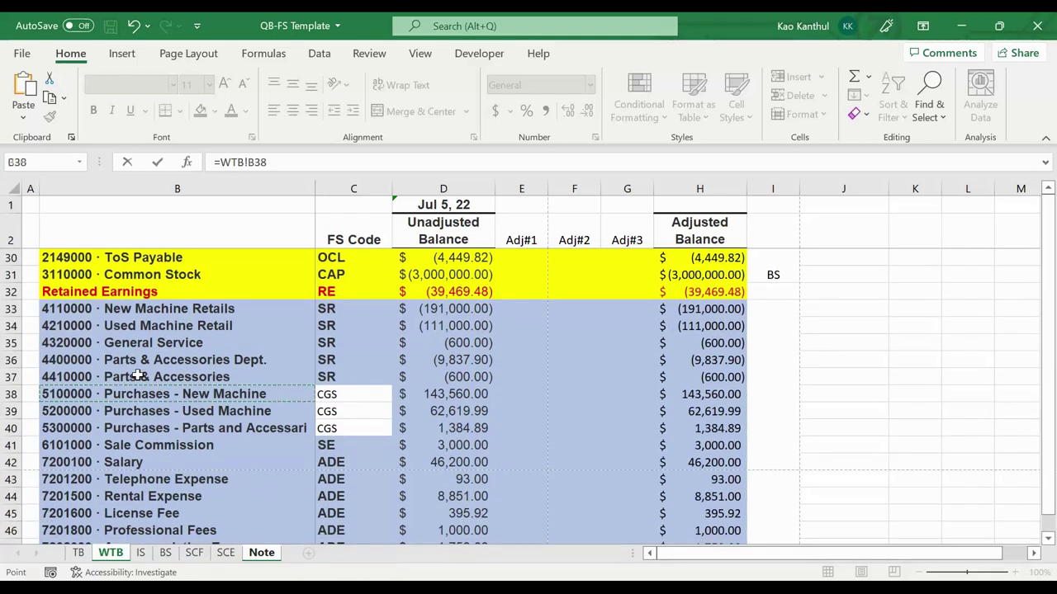
key(Return)
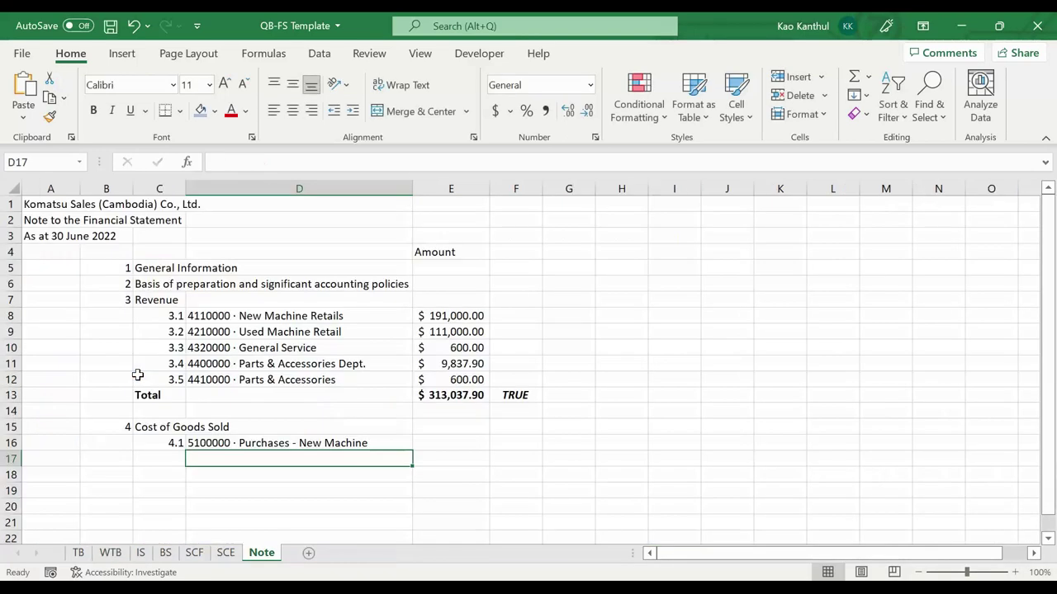
Enter sub-note number 4.2 and extend the Cost of Goods Sold numbers and linked account names down to 4.5 in row 20
click(171, 454)
text(4)
key(Return)
click(412, 450)
drag(412, 450, 413, 462)
drag(156, 443, 283, 453)
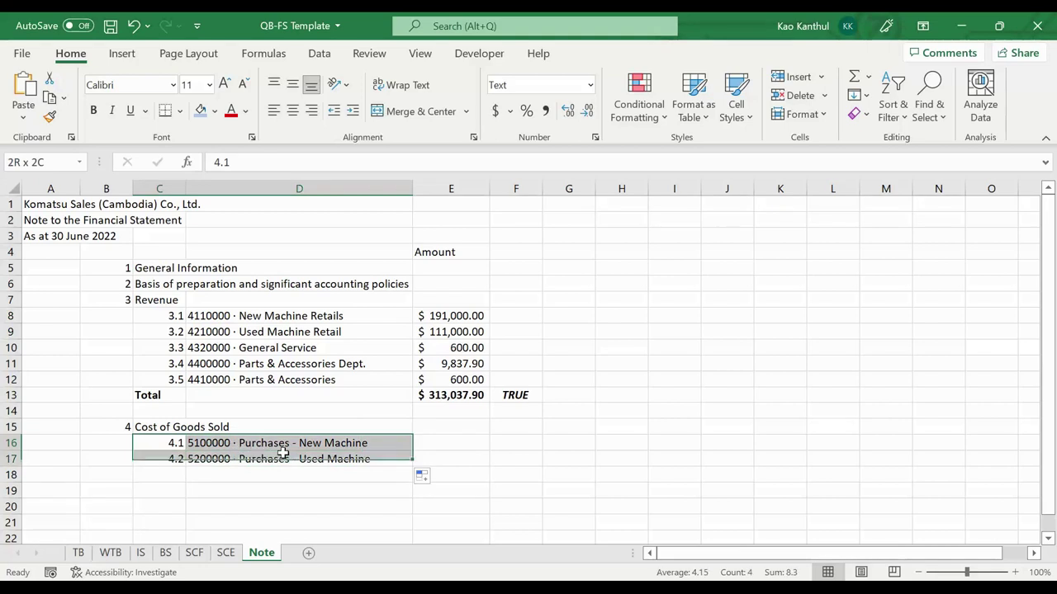
scroll(412, 429, down, 1)
drag(412, 419, 412, 463)
click(316, 460)
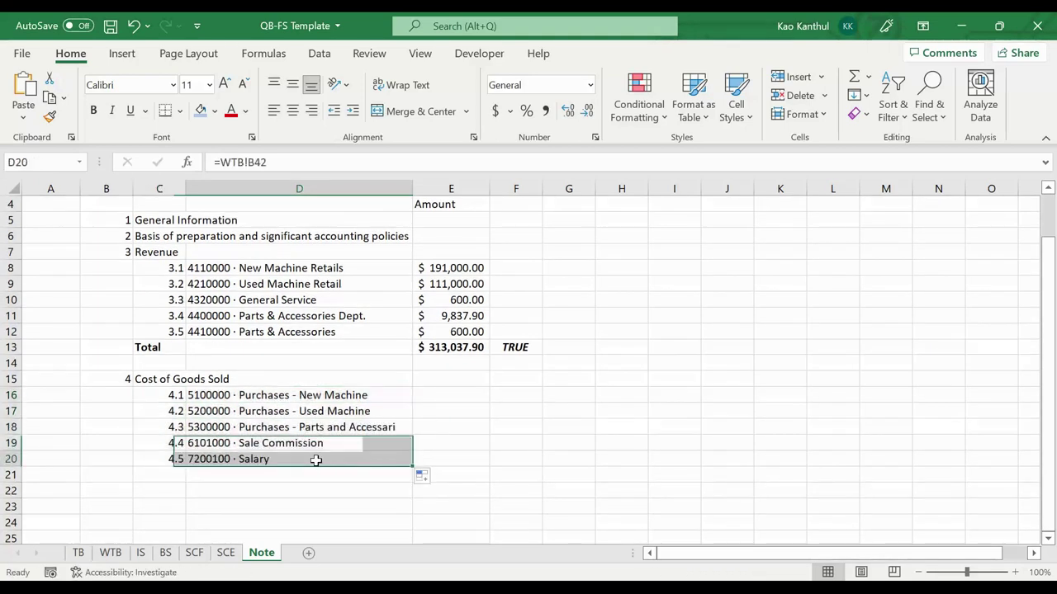
Turn row 20 into the note's total row by replacing the number with "Total" and clearing the account name in D20
click(142, 462)
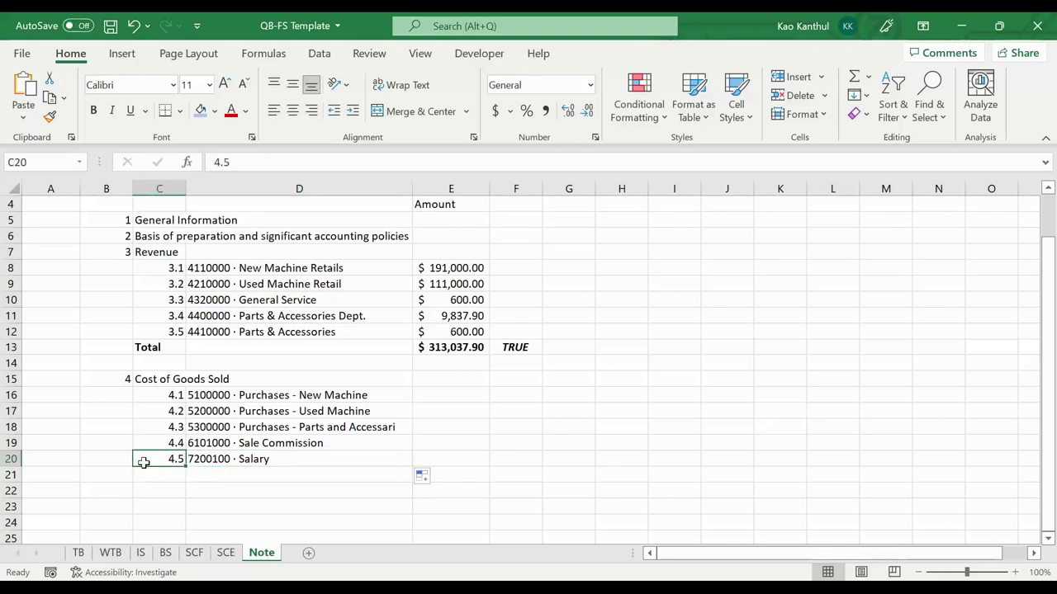
text(Total)
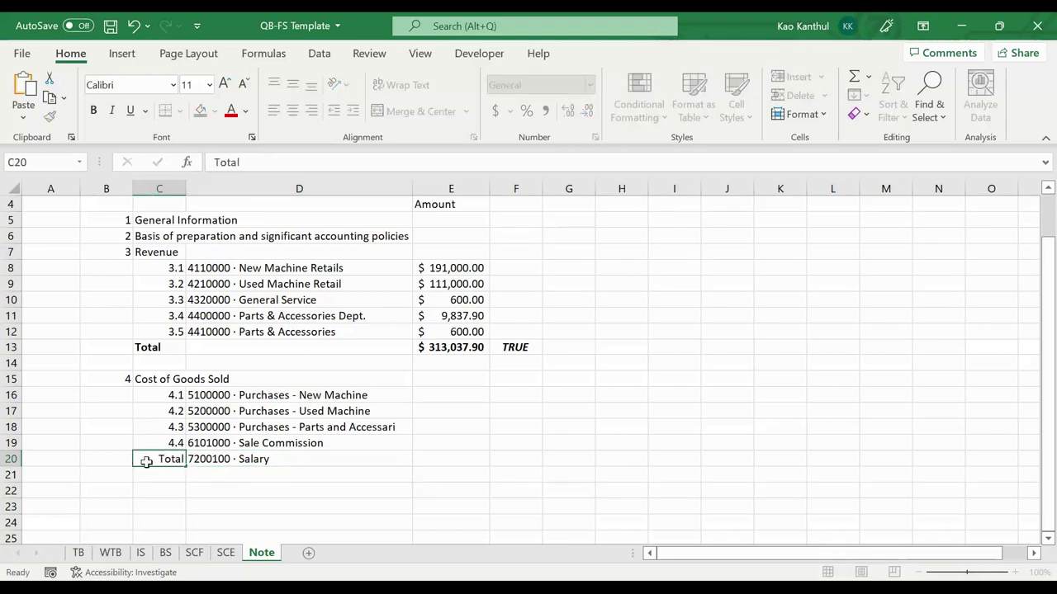
key(Tab)
key(Delete)
key(Tab)
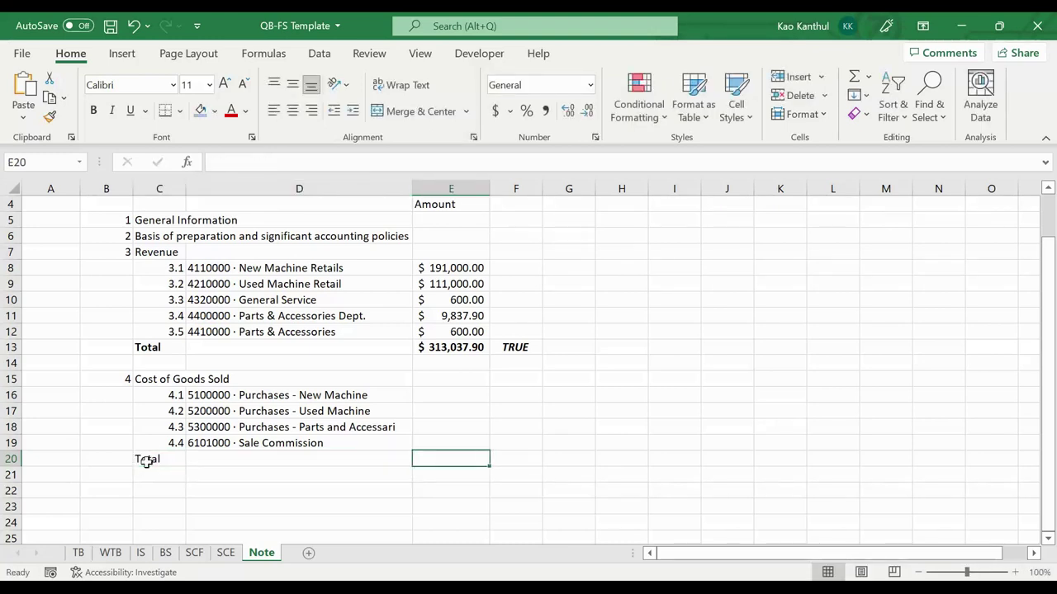
Sum the Cost of Goods Sold amounts E16:E19 in E20
text(=sum()
key(Up)
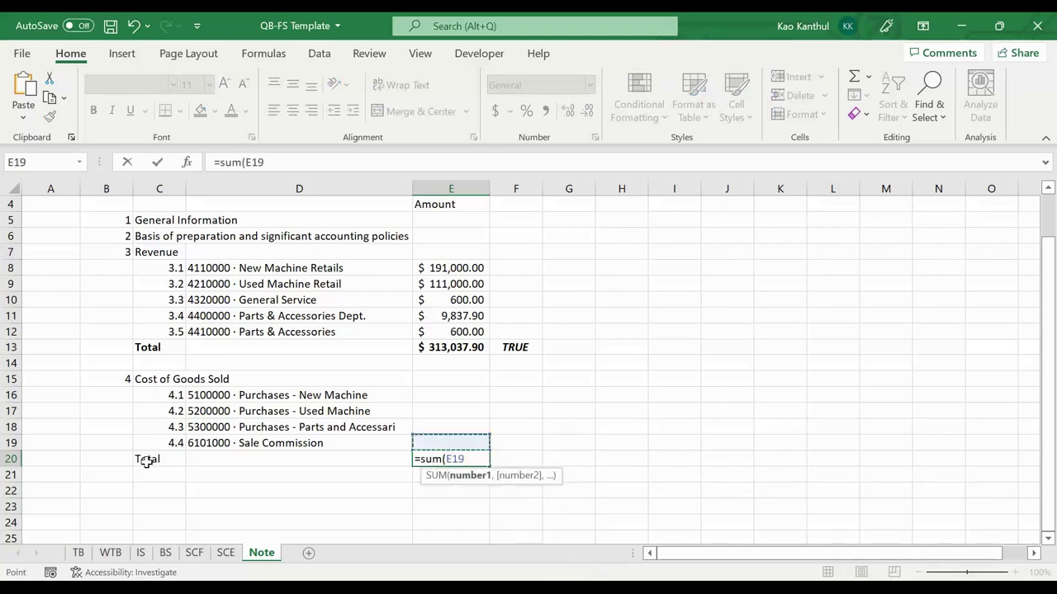
key(shift+Up)
key(shift+Up)
key(shift+Up)
key(Return)
Enter the check formula =E20=IS!E6 in F20 to compare the total with the income statement's cost of goods sold
key(Right)
key(Right)
key(Right)
key(Up)
text(=)
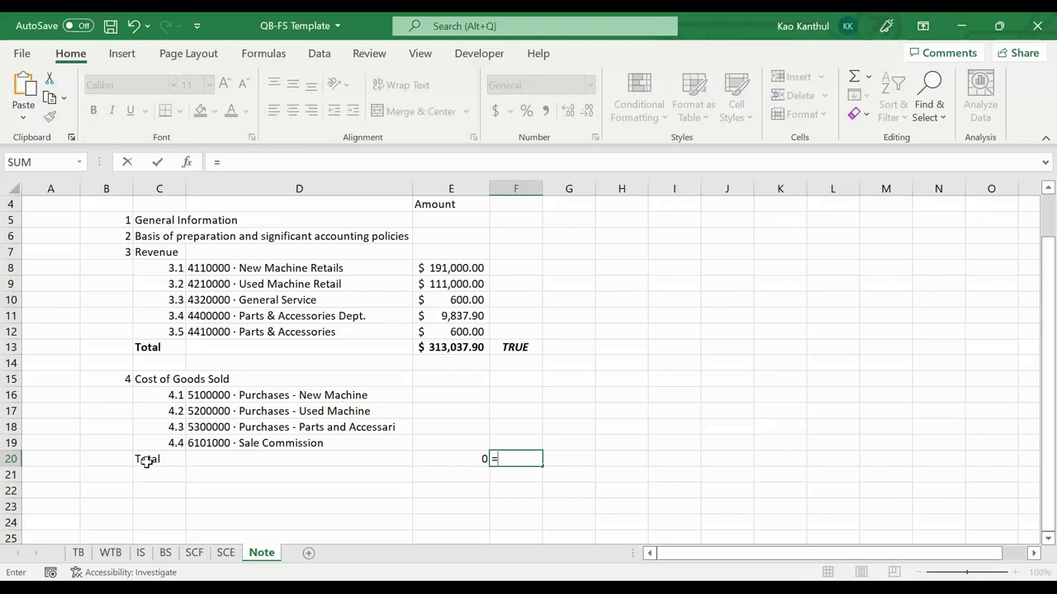
key(Left)
text(=)
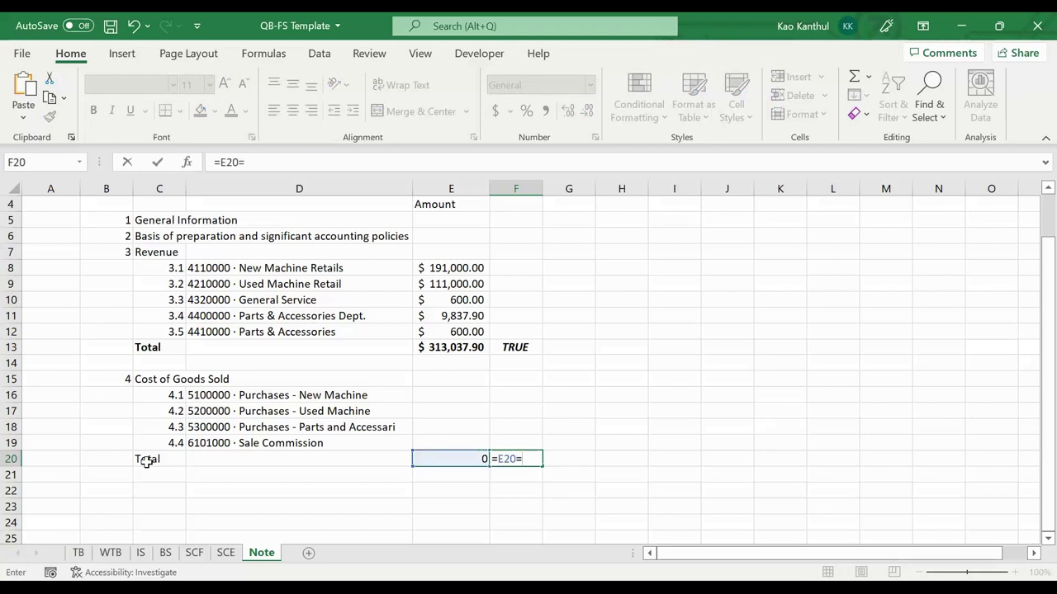
click(140, 552)
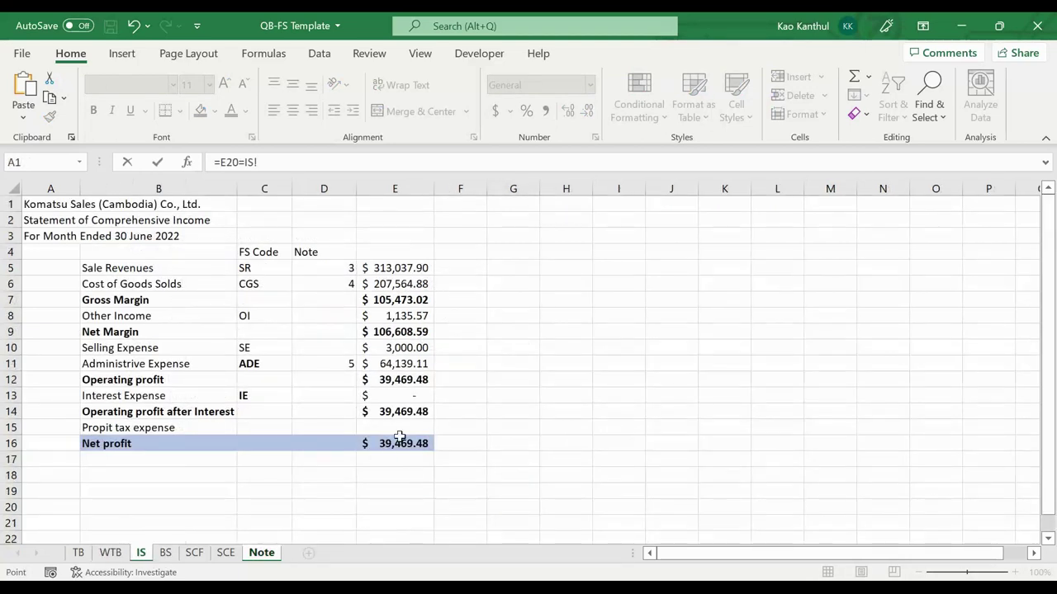
click(386, 284)
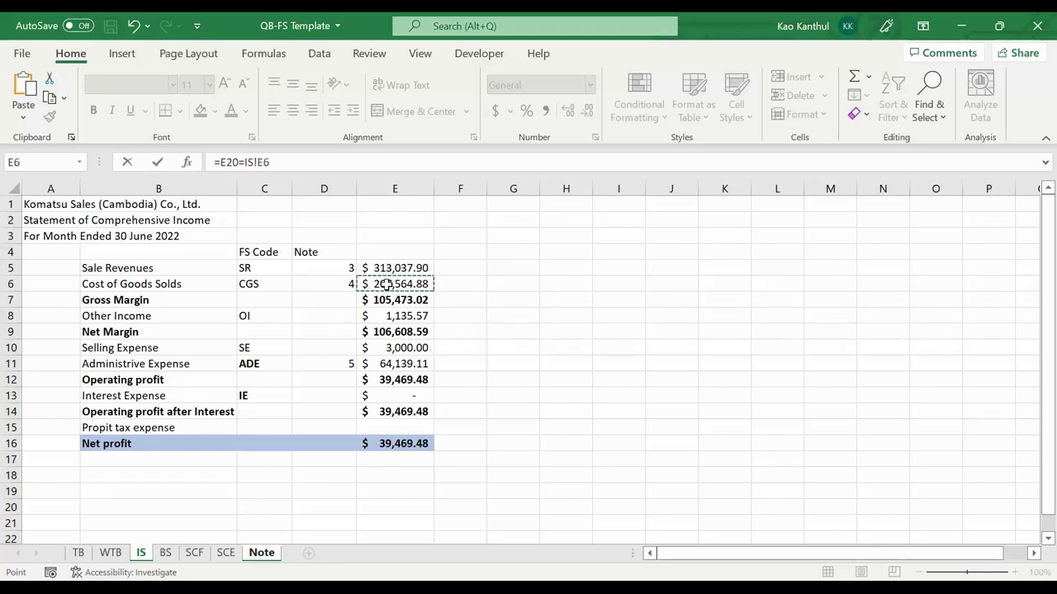
key(Return)
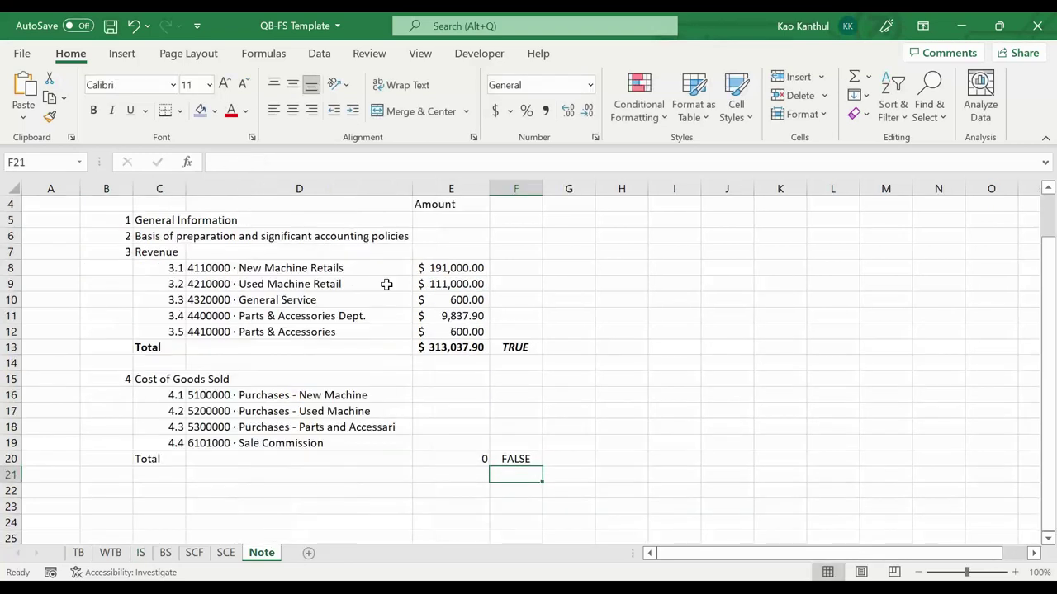
Link the amount in E16 to the adjusted balance in WTB!H38 and fill the formula down to E19
click(435, 395)
text(=)
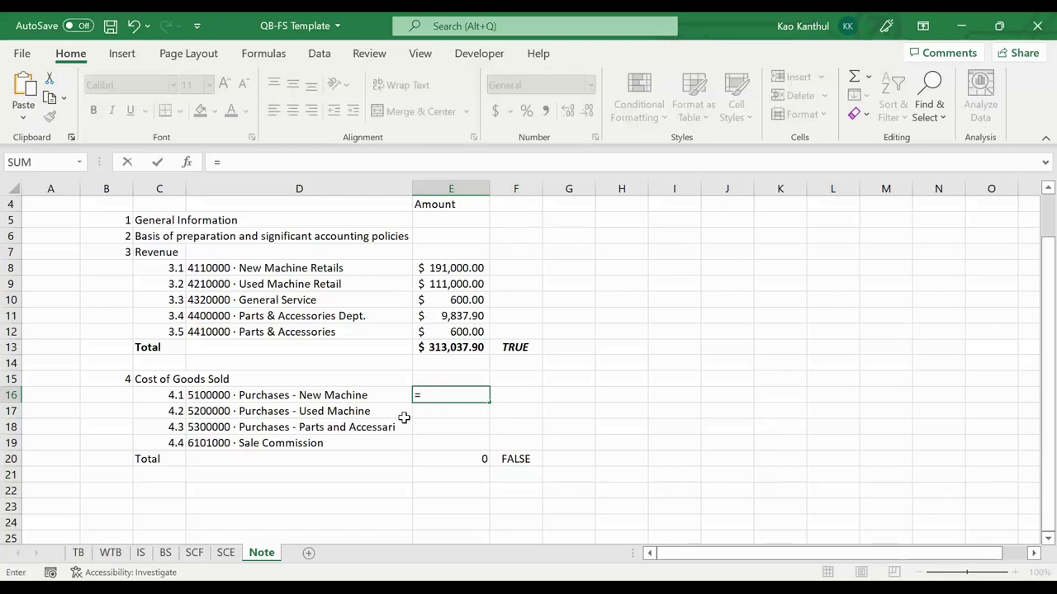
click(110, 552)
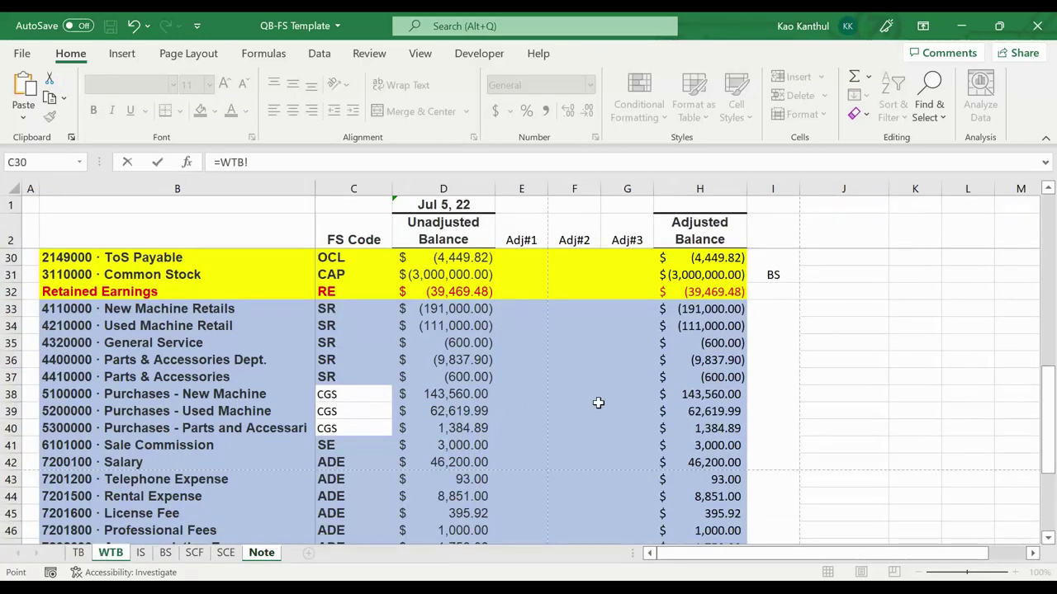
click(708, 395)
key(Return)
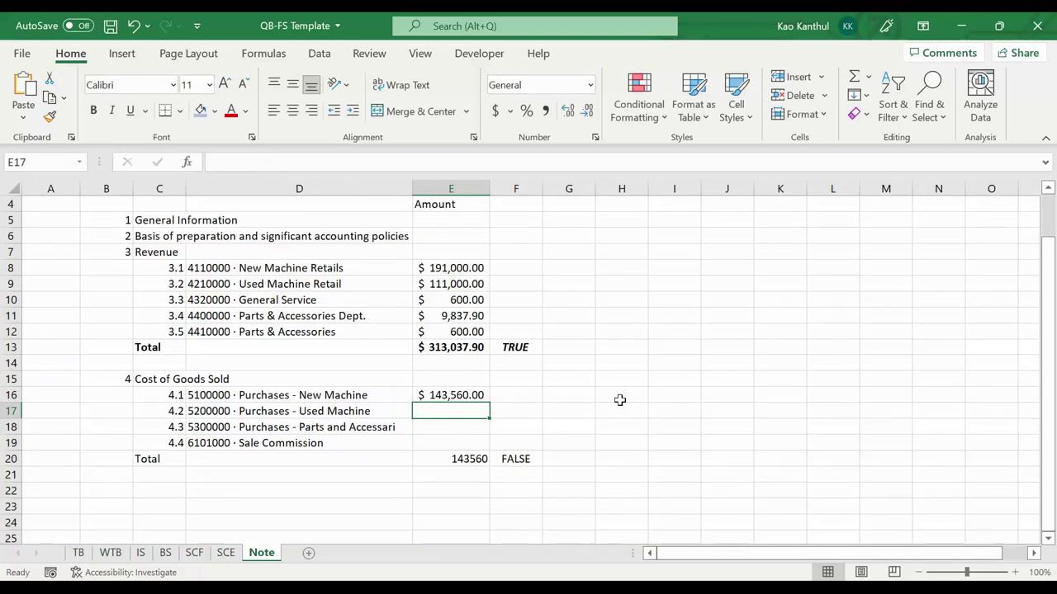
click(478, 395)
drag(492, 401, 493, 444)
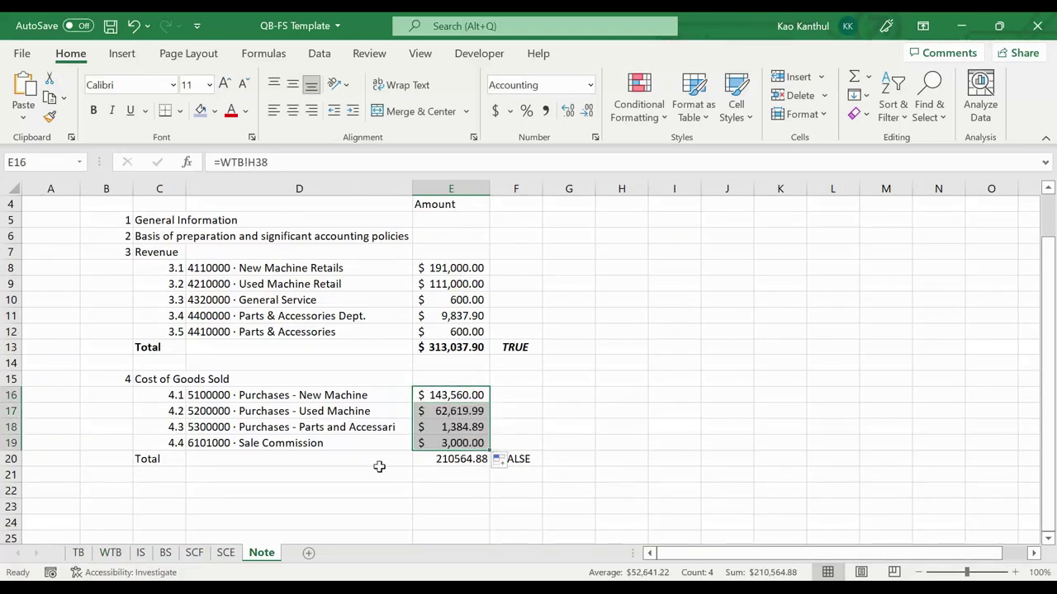
Delete the Sale Commission row from the Cost of Goods Sold note and make its Total row bold
click(245, 446)
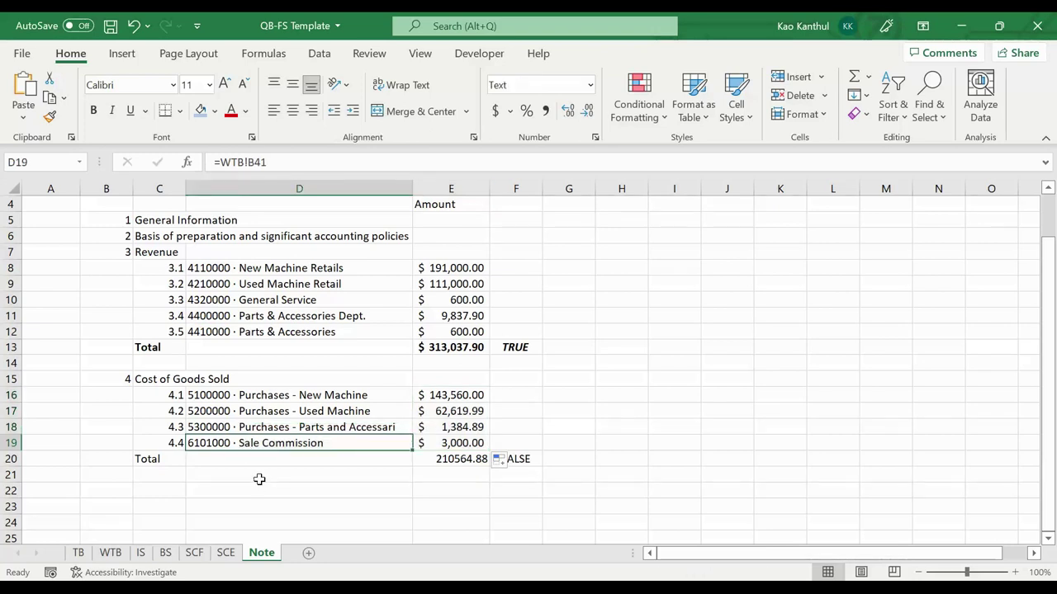
key(shift+space)
key(ctrl+minus)
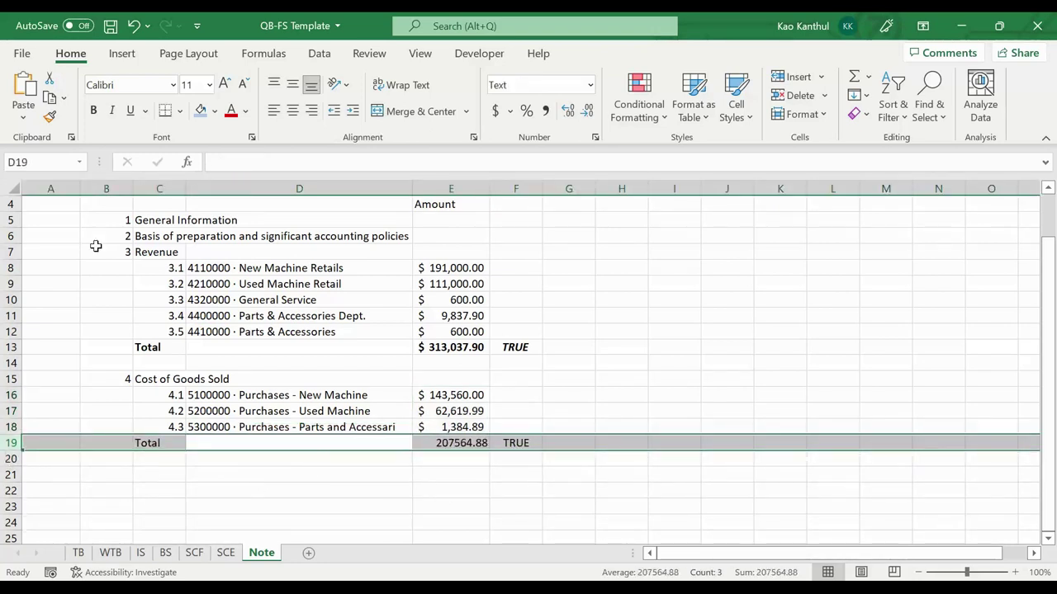
click(94, 110)
Start note 5 two rows below the Cost of Goods Sold total, entering 5 in B21 and the heading Administrive expense in C21
scroll(415, 434, down, 1)
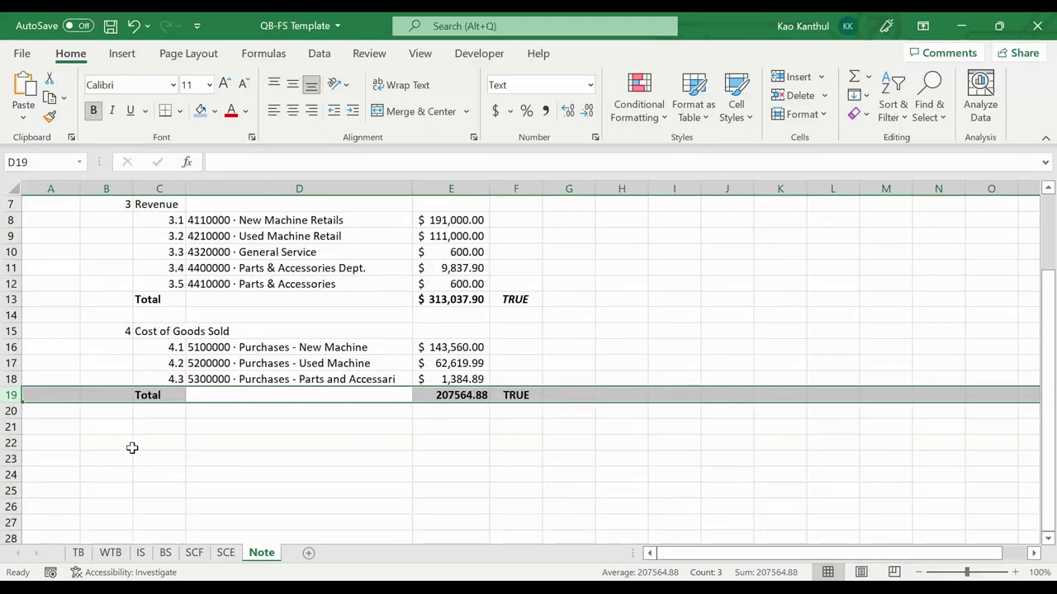
click(123, 429)
text(5)
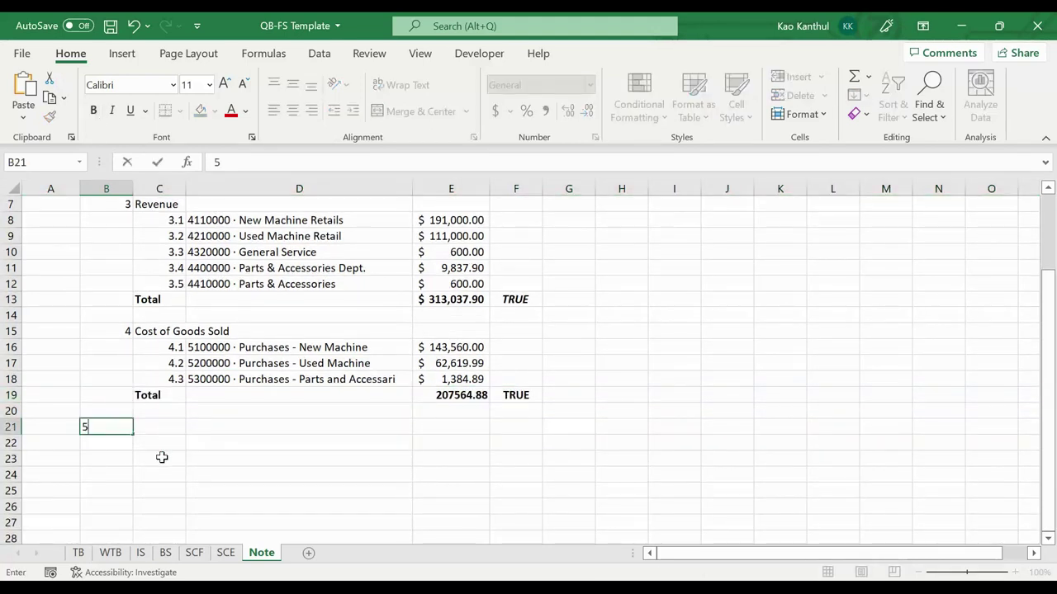
key(Tab)
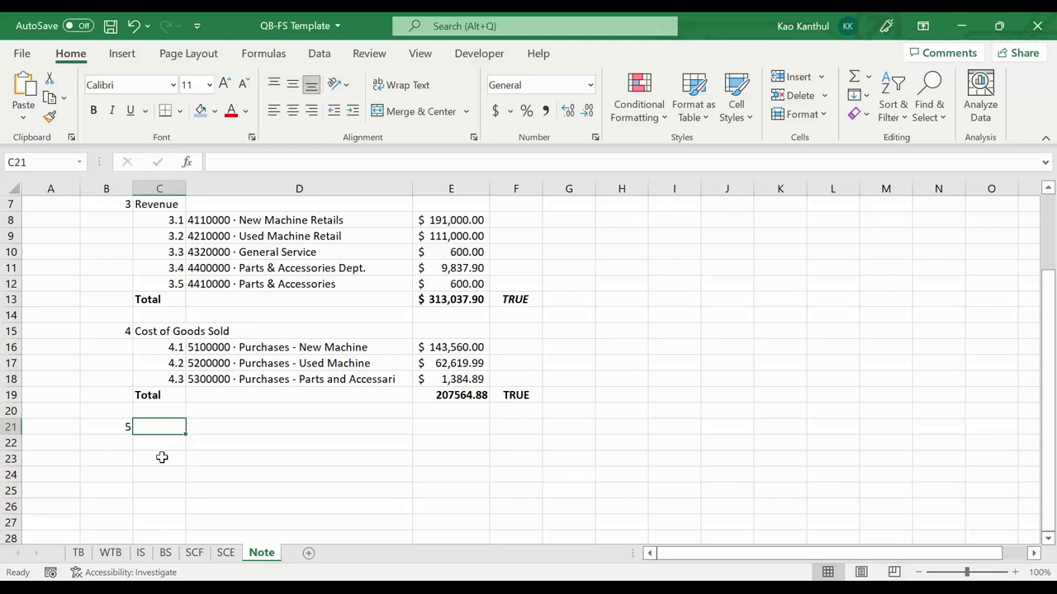
text(Add)
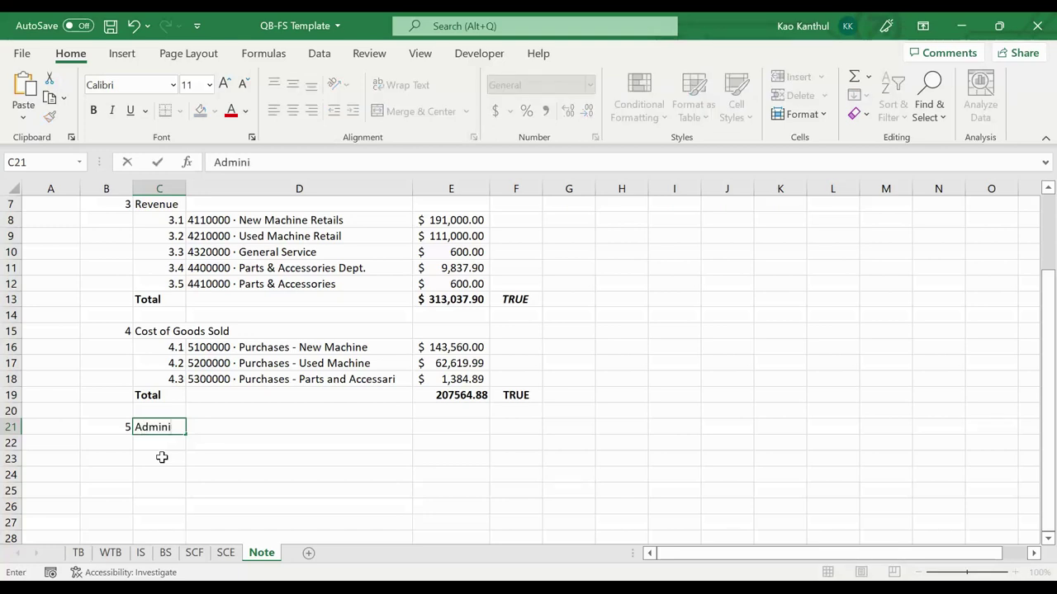
text(inistrive expense)
key(Return)
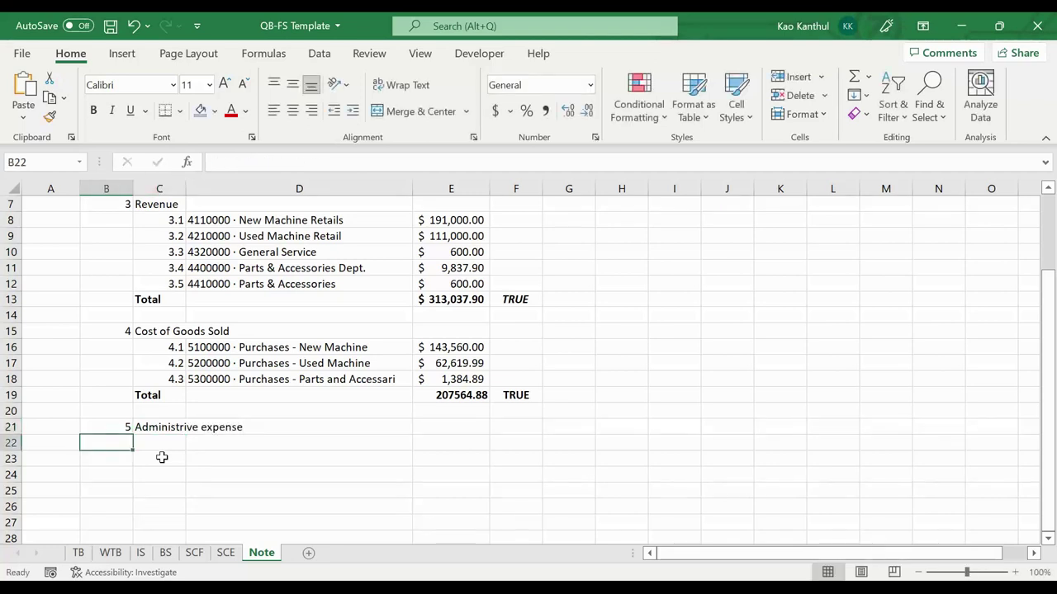
Number the first two lines of the Administrive expense note 5.1 and 5.2 in C22:C23
key(Tab)
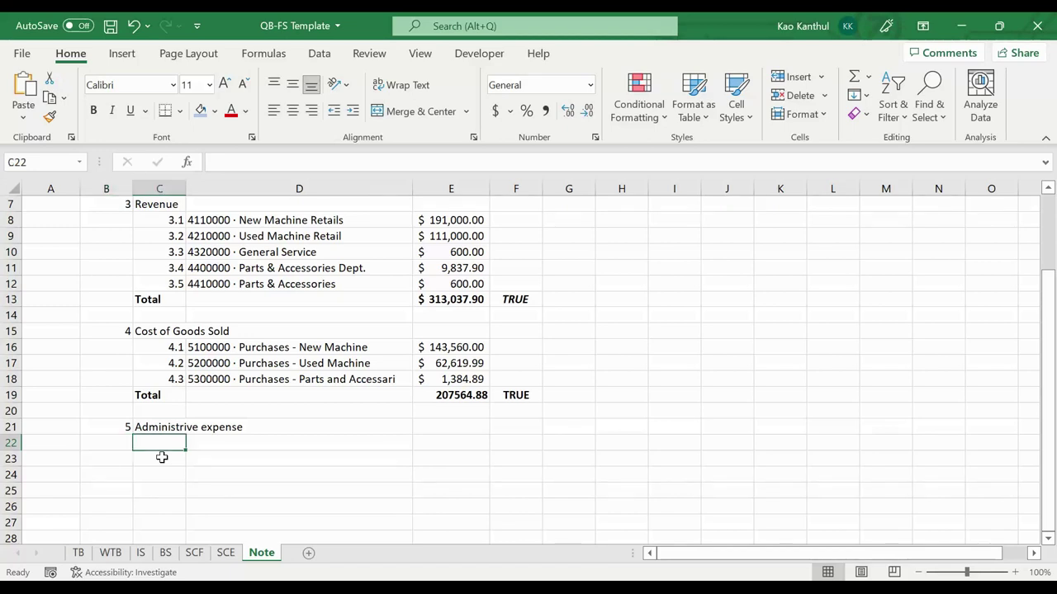
text(5.1)
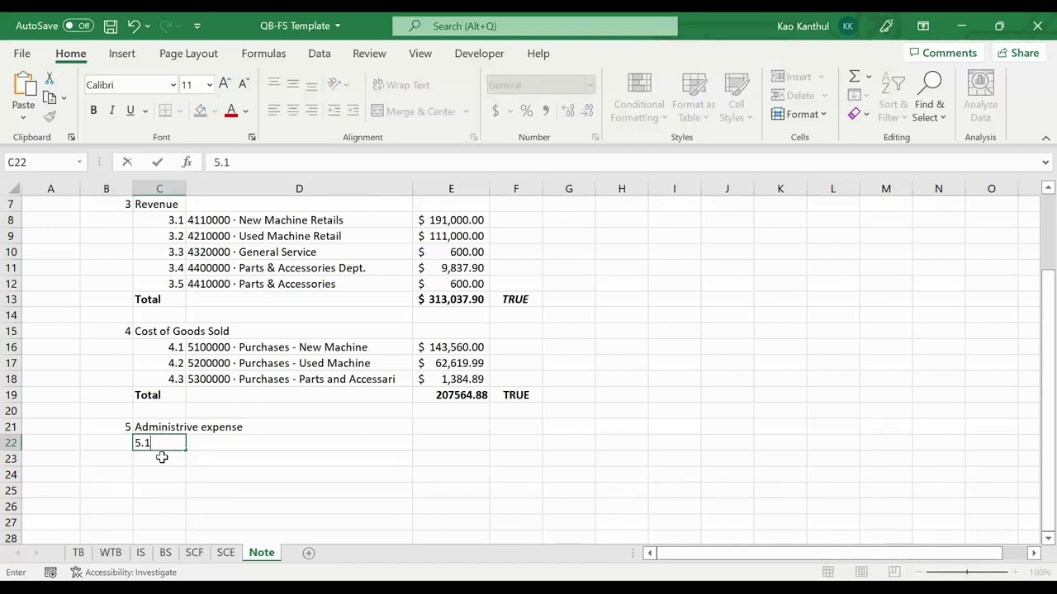
key(Return)
text(5.2)
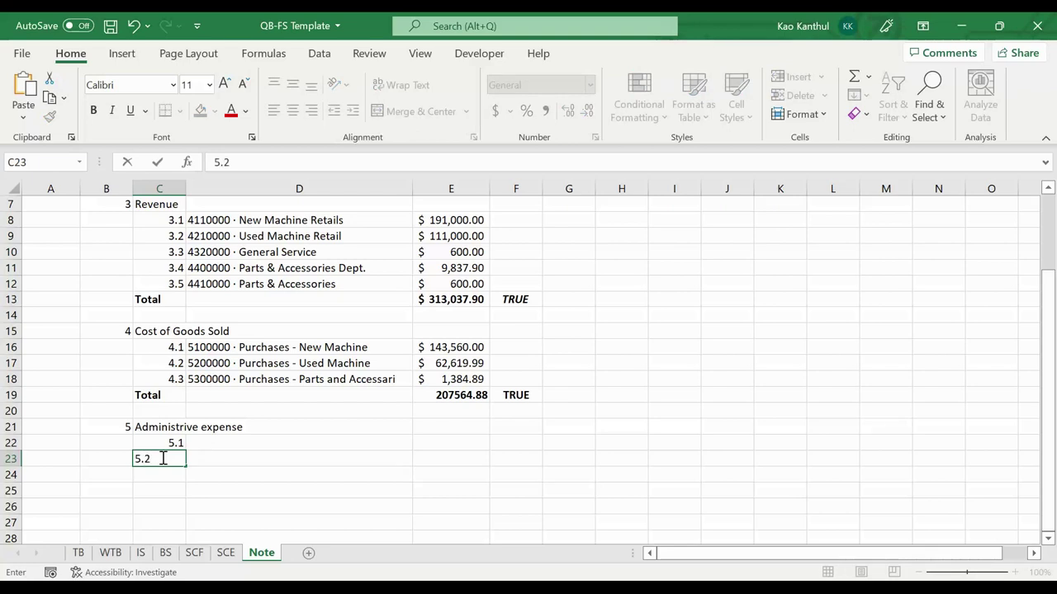
key(Return)
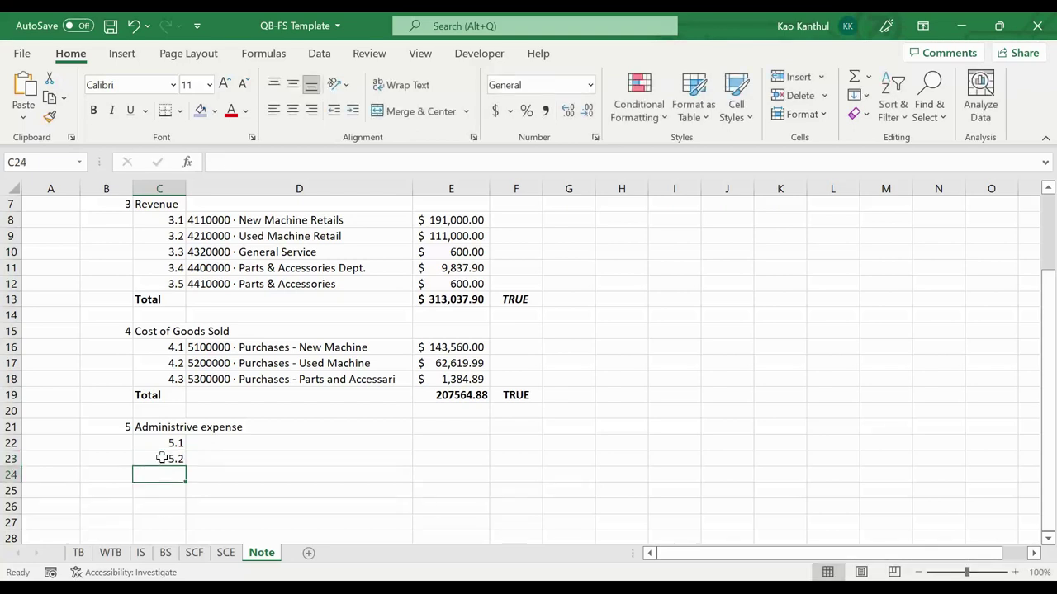
Link the description in D22 to the Salary account name in WTB!B42
click(339, 442)
text(=)
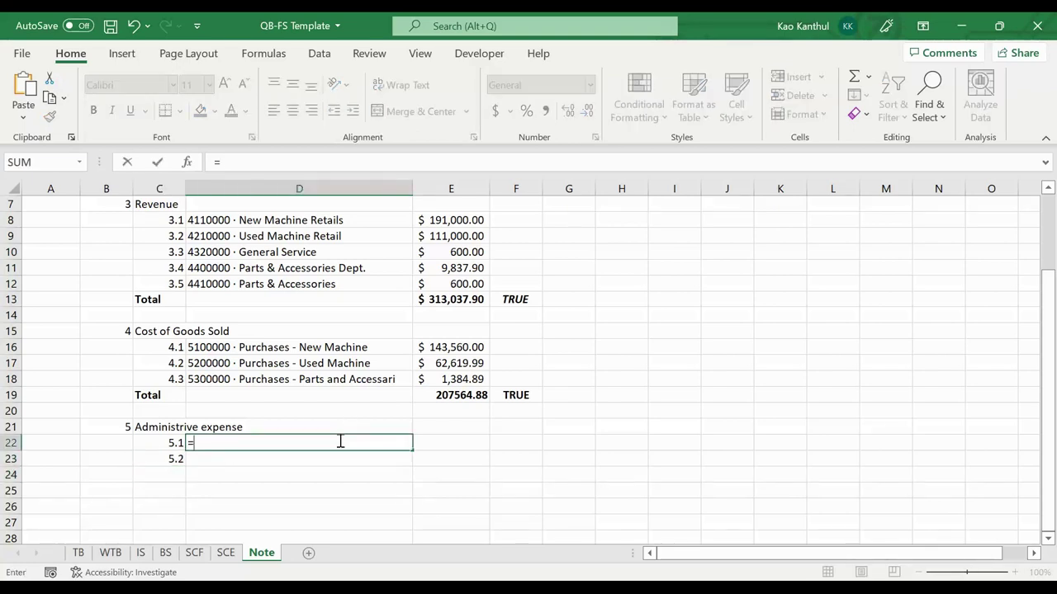
click(110, 553)
scroll(166, 473, down, 10)
scroll(167, 473, up, 2)
scroll(165, 465, up, 1)
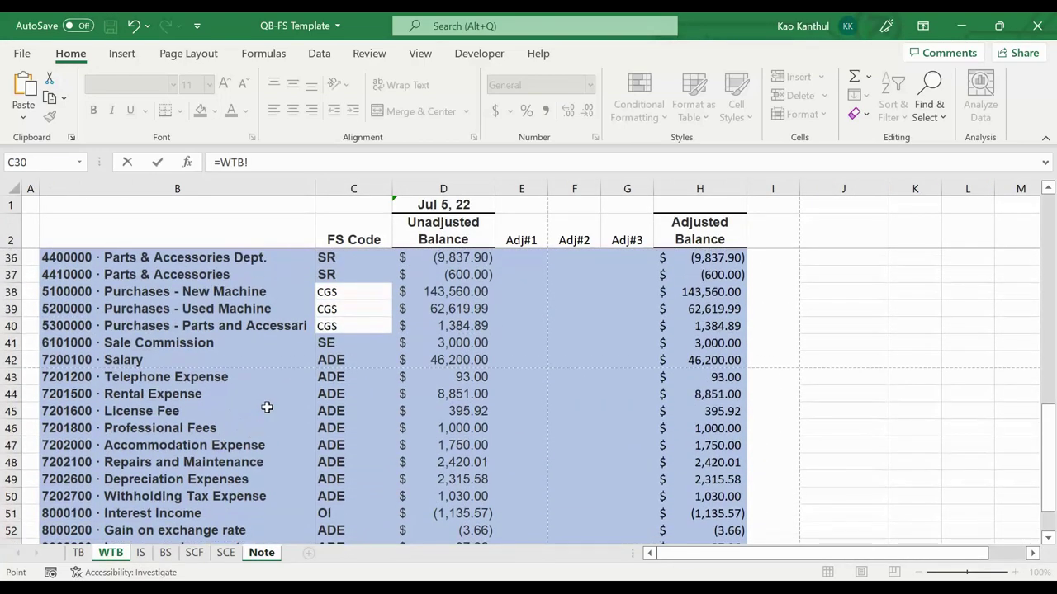
click(119, 361)
key(Return)
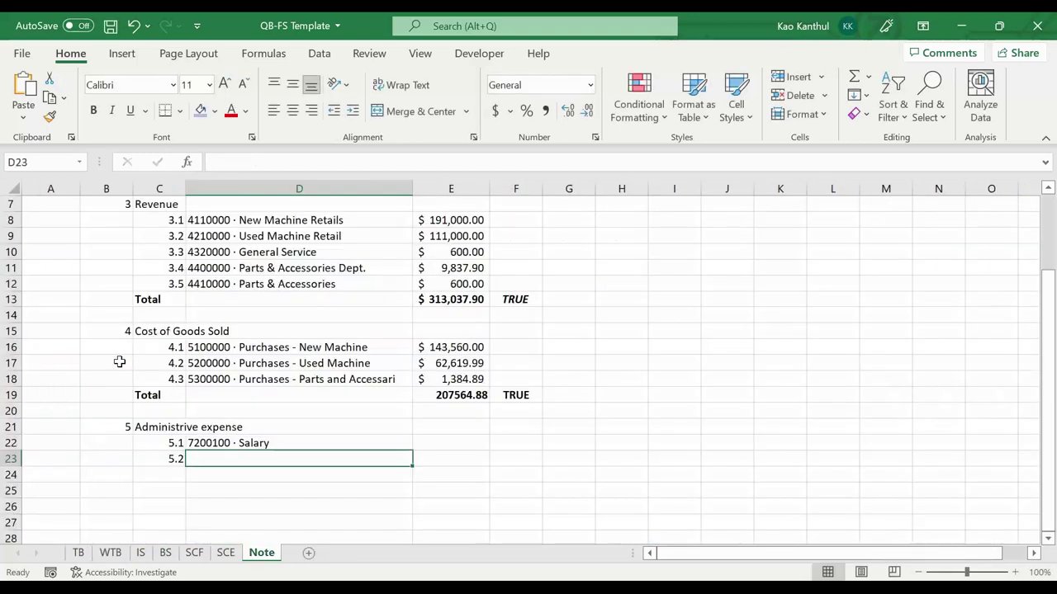
Fill the Salary link down to D23, then fill the numbers and account names in C22:D23 down to row 33
click(235, 440)
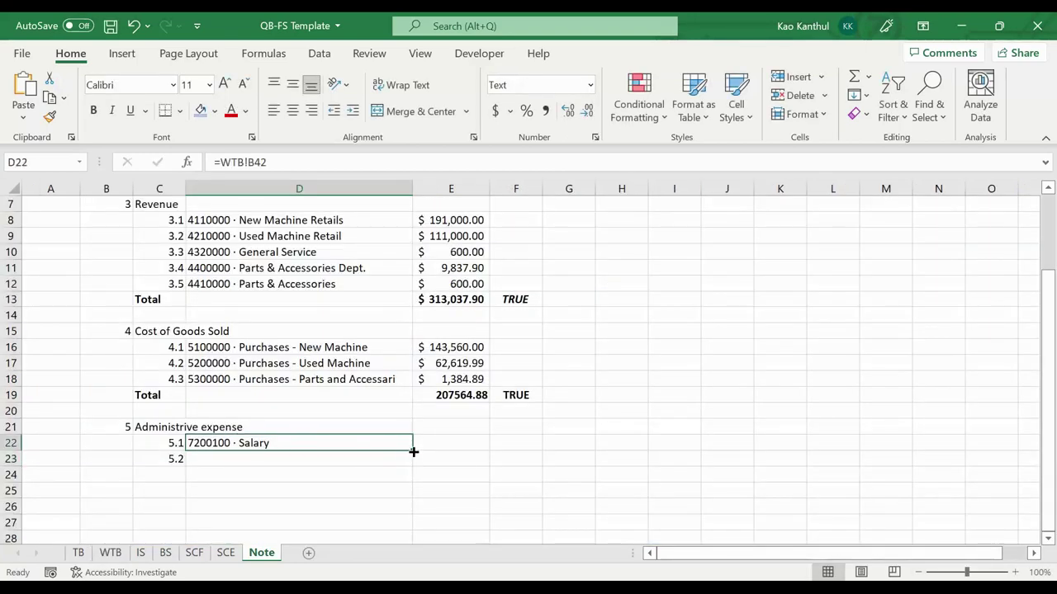
drag(413, 452, 415, 466)
drag(171, 446, 271, 458)
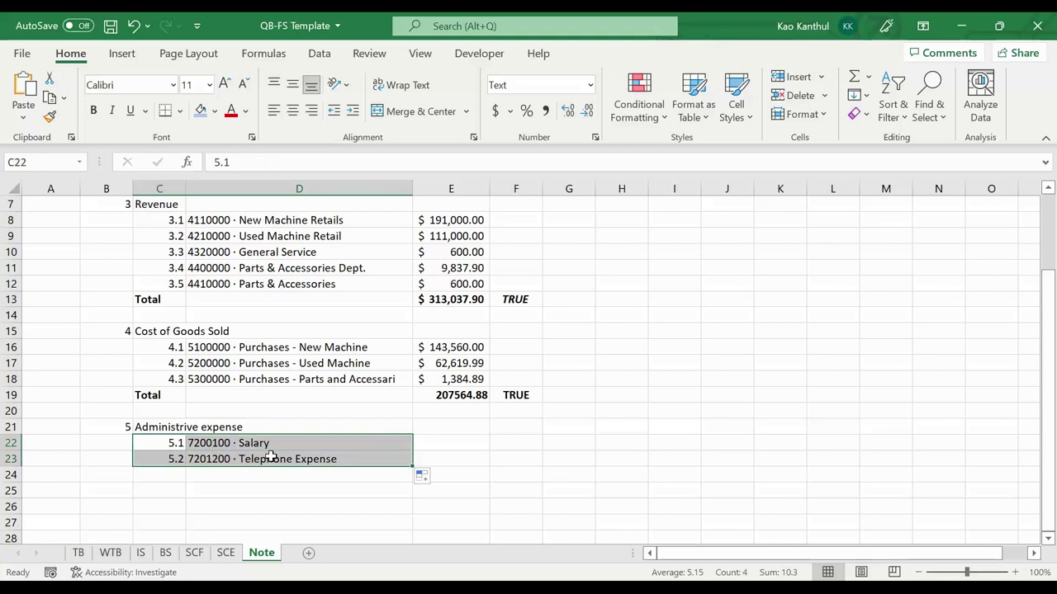
drag(412, 467, 384, 500)
drag(412, 419, 405, 477)
scroll(405, 477, down, 1)
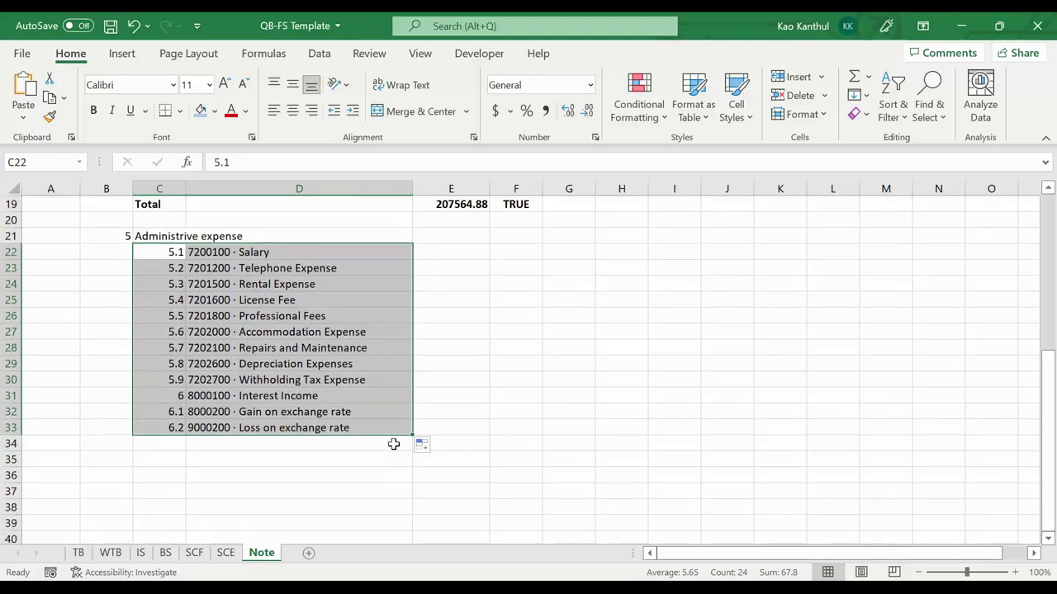
Extend the number and account name of the Loss on exchange rate line one row down to row 34
click(318, 400)
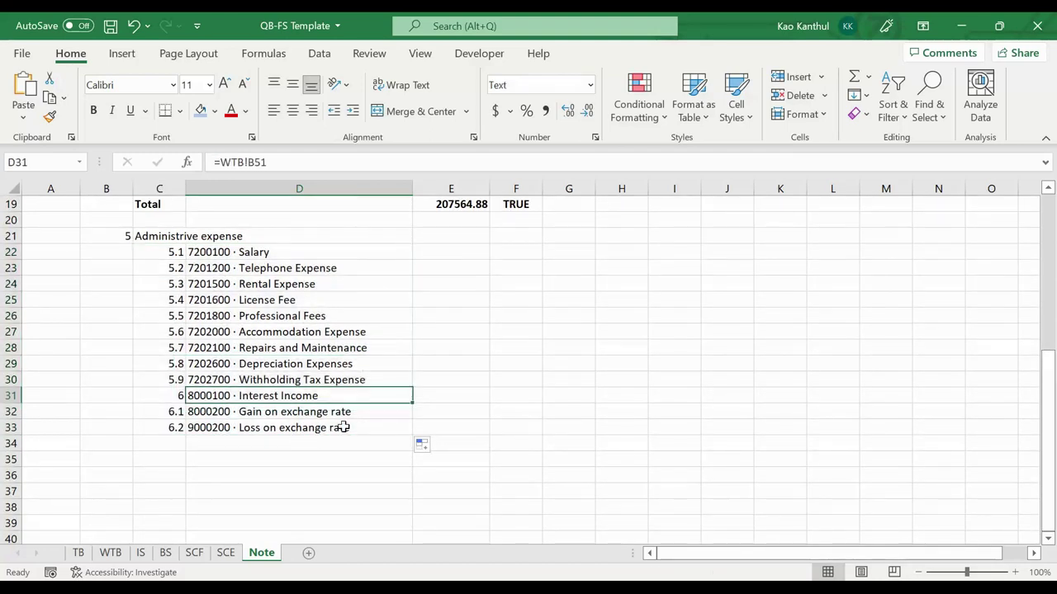
drag(191, 425, 247, 427)
drag(411, 435, 416, 449)
Enter 5.10 as the line number for Interest Income in C31
click(182, 400)
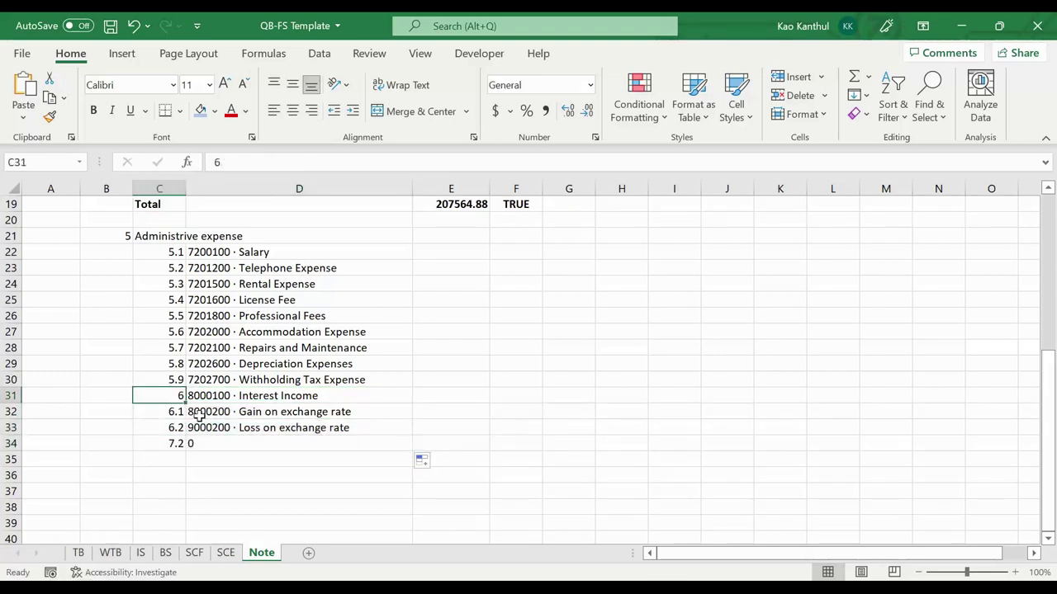
click(172, 376)
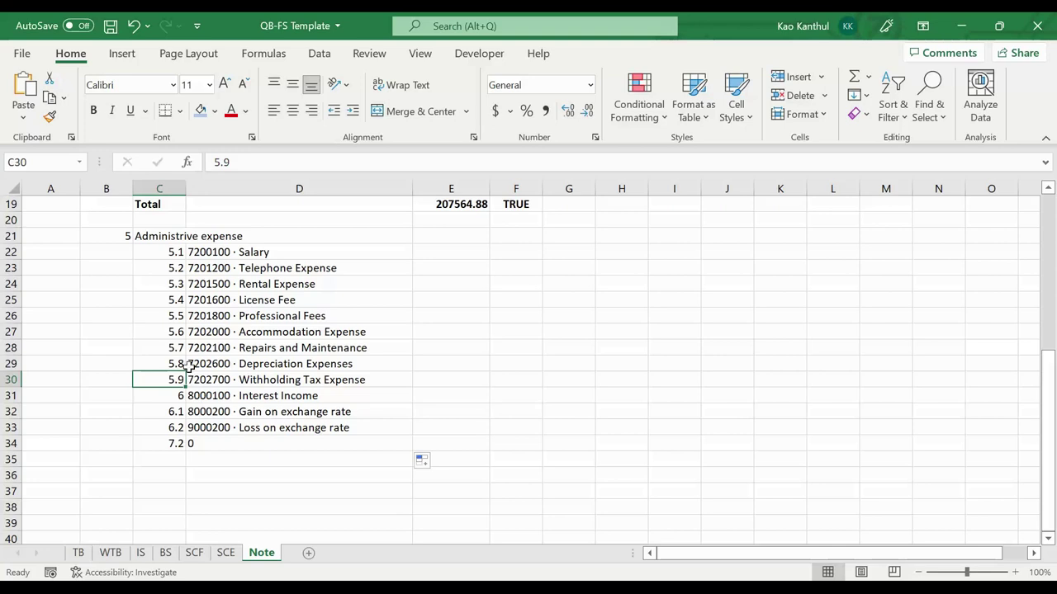
click(180, 399)
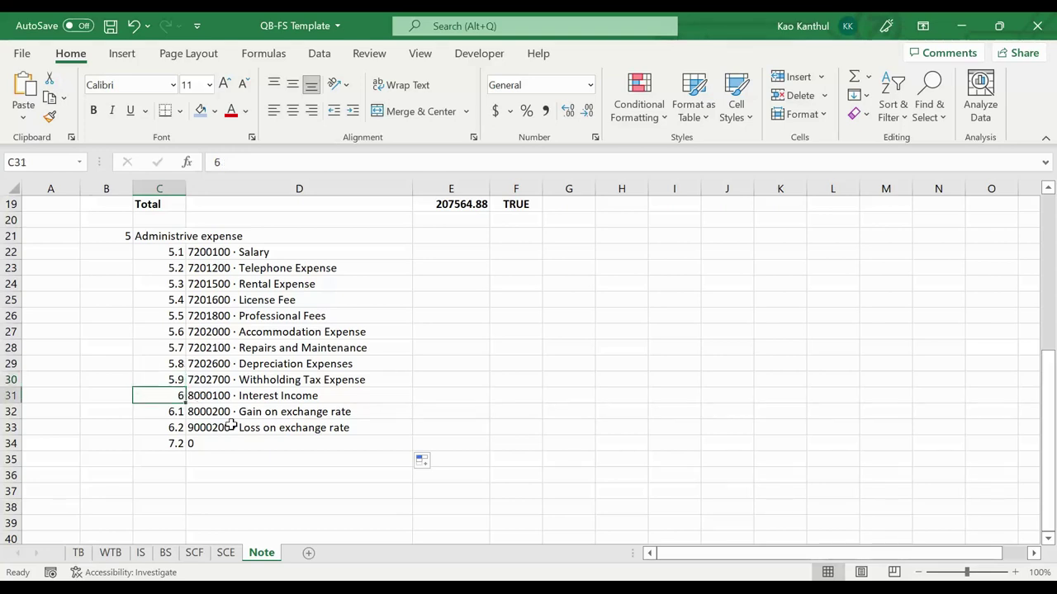
text(5)
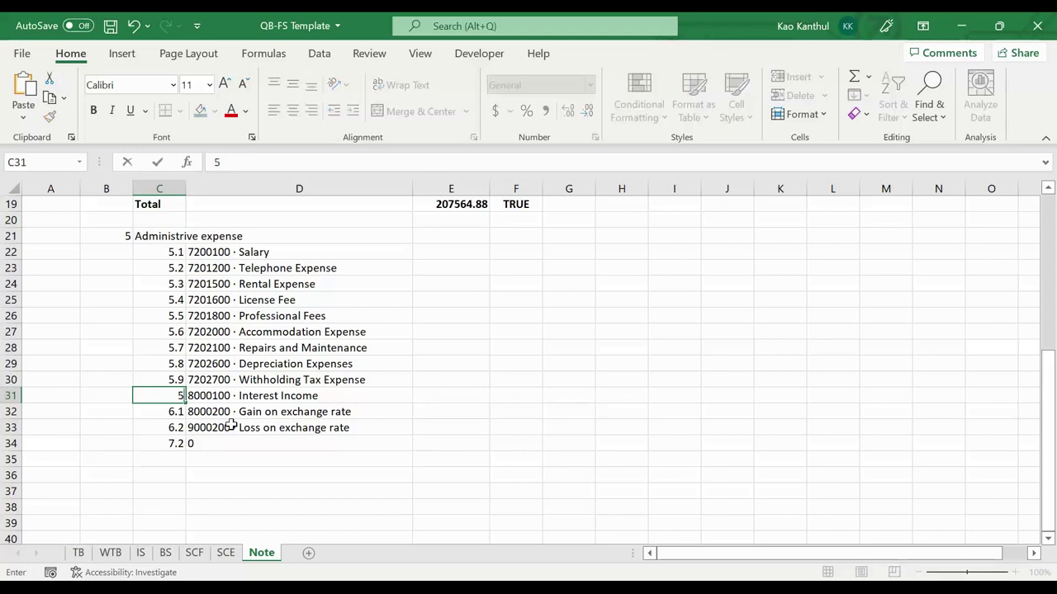
text(.10)
key(Return)
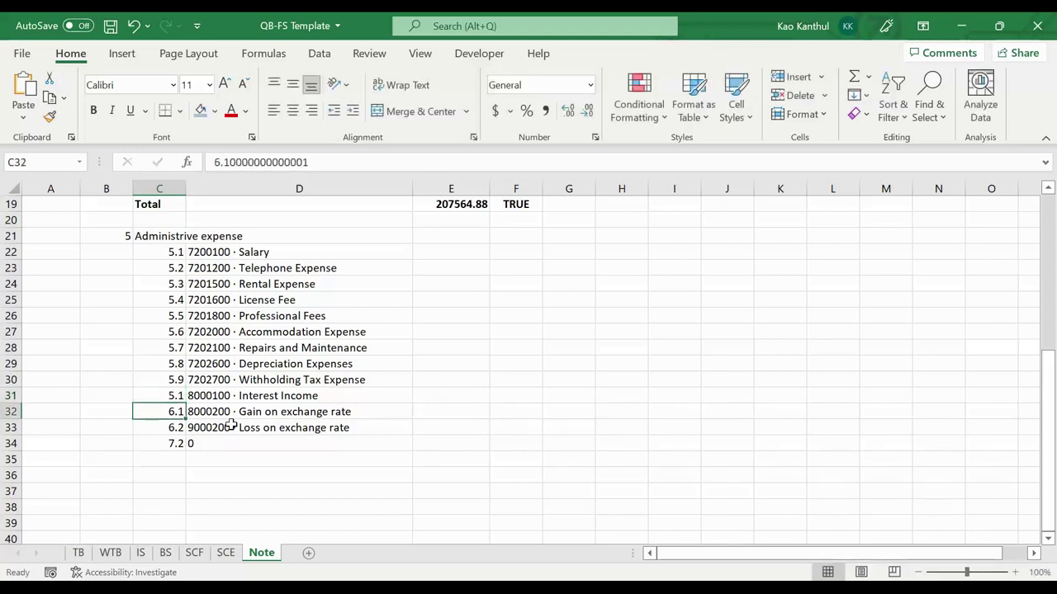
click(157, 392)
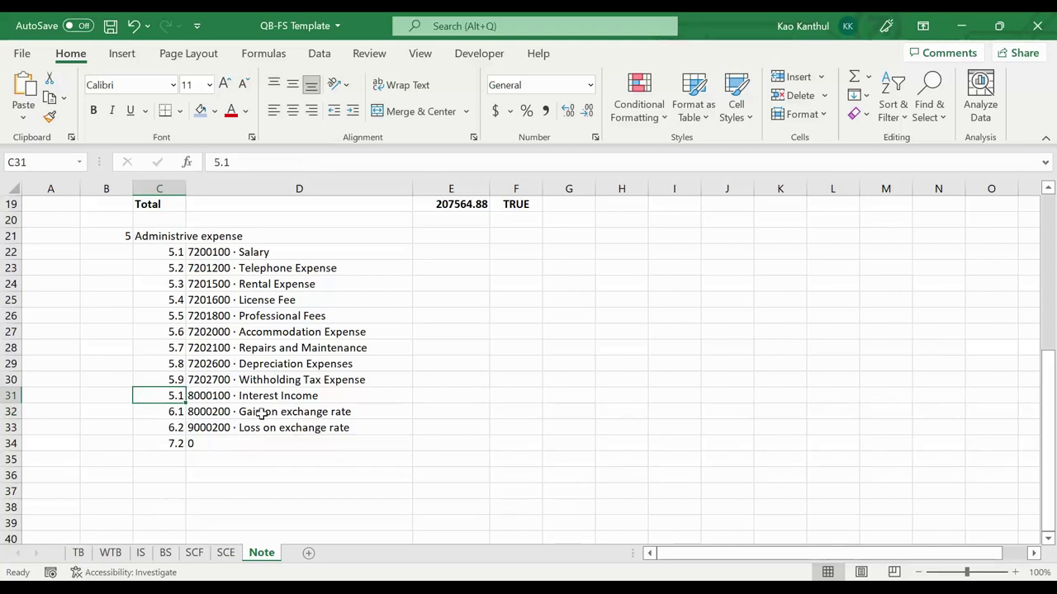
click(177, 444)
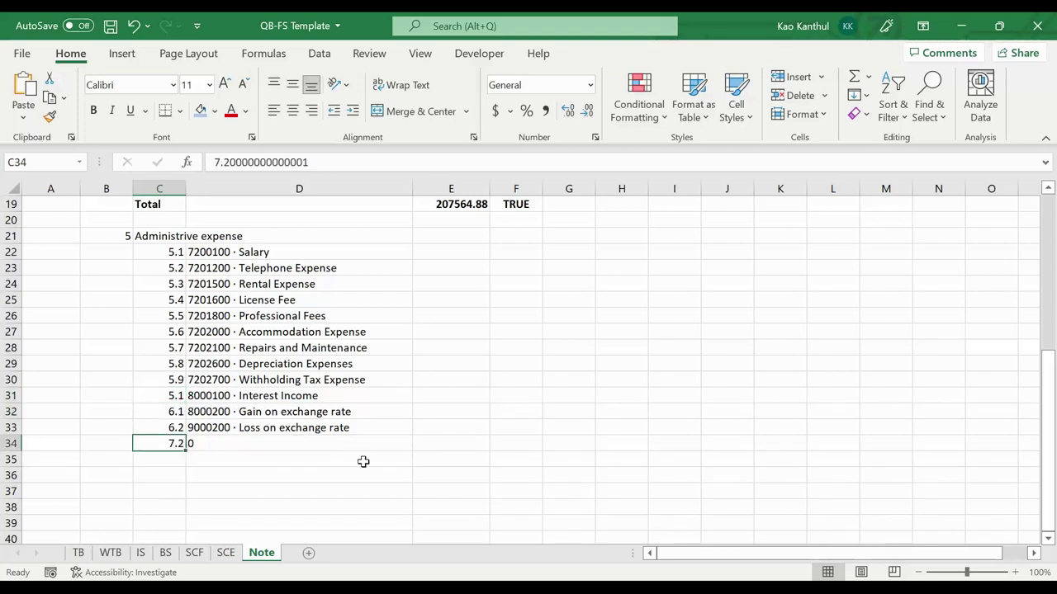
Link the Salary amount in E22 to the adjusted balance in WTB!H42
click(454, 257)
text(=)
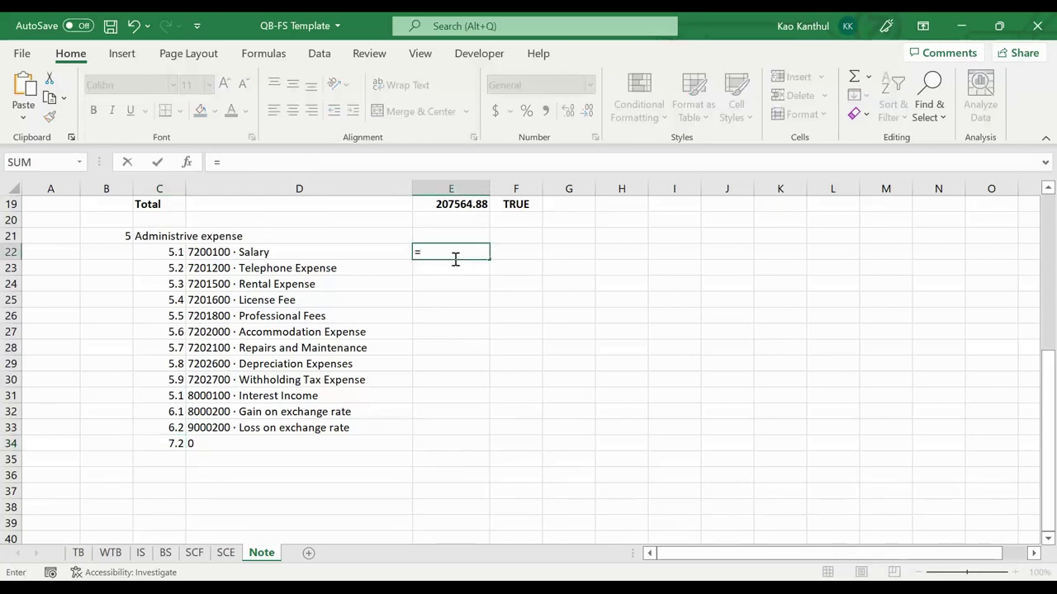
click(110, 552)
scroll(359, 446, up, 1)
scroll(314, 432, down, 1)
scroll(313, 431, up, 1)
click(180, 411)
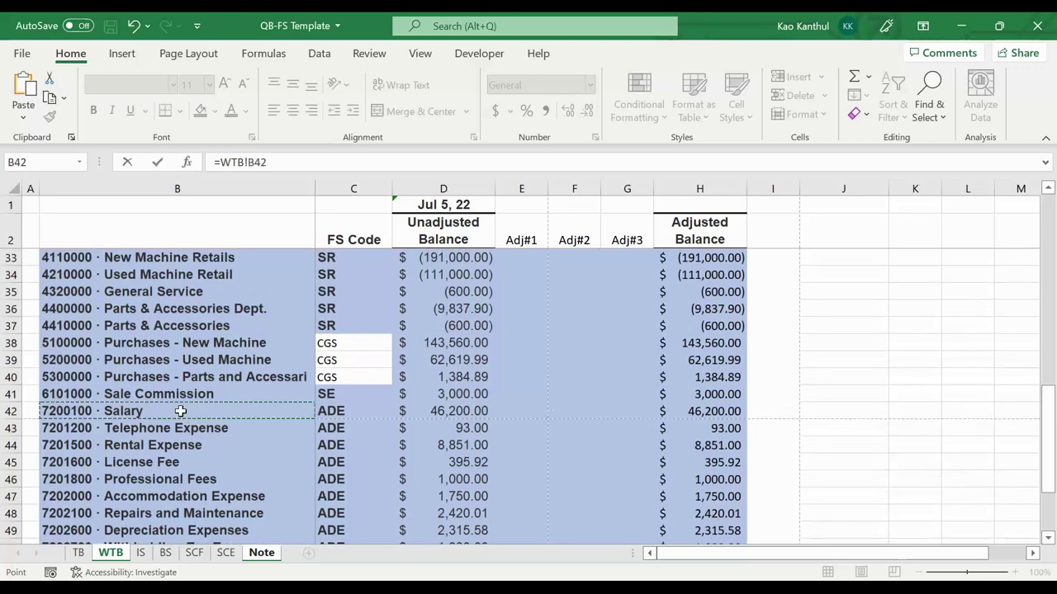
click(691, 426)
click(485, 411)
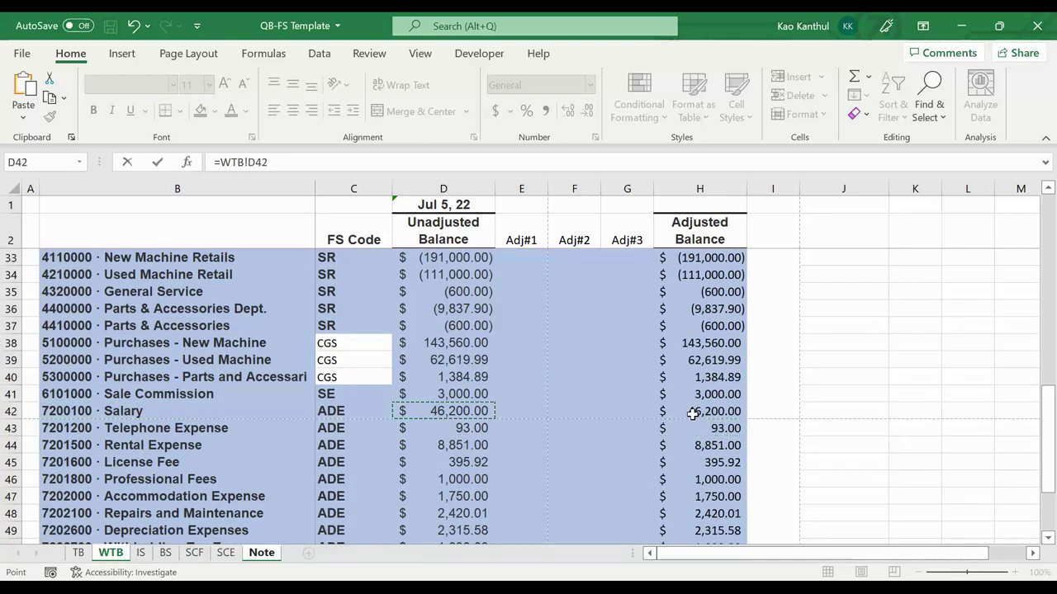
key(Return)
Copy the amount formula in E22 to the remaining Administrive expense lines E23:E33
key(Up)
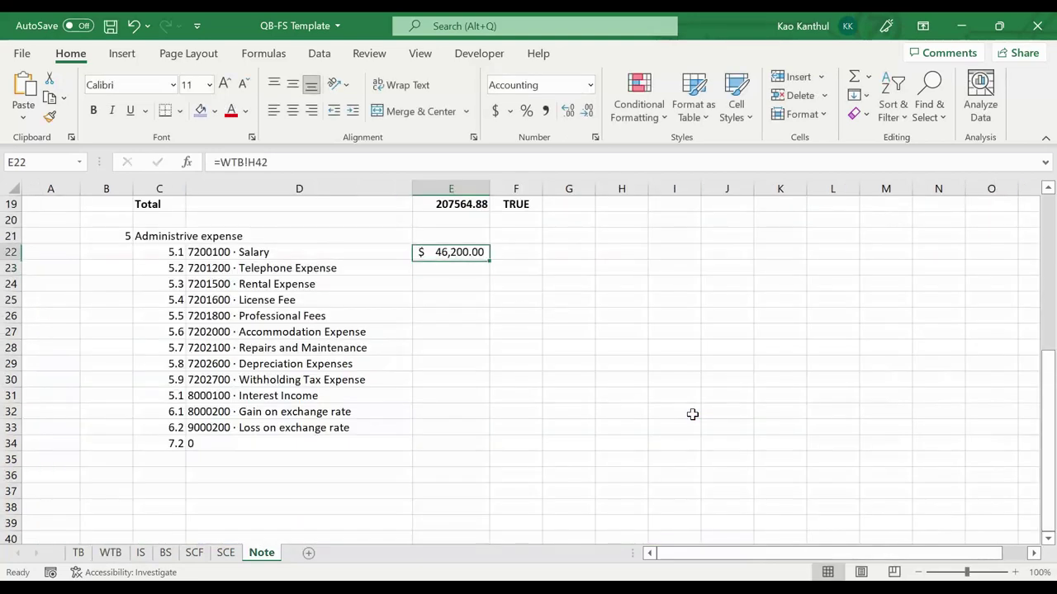
key(ctrl+c)
key(Down)
key(shift+Down)
key(shift+Down)
key(shift+Down)
key(shift+Down)
key(shift+Down)
key(shift+Down)
key(shift+Down)
key(shift+Down)
key(shift+Down)
key(shift+Down)
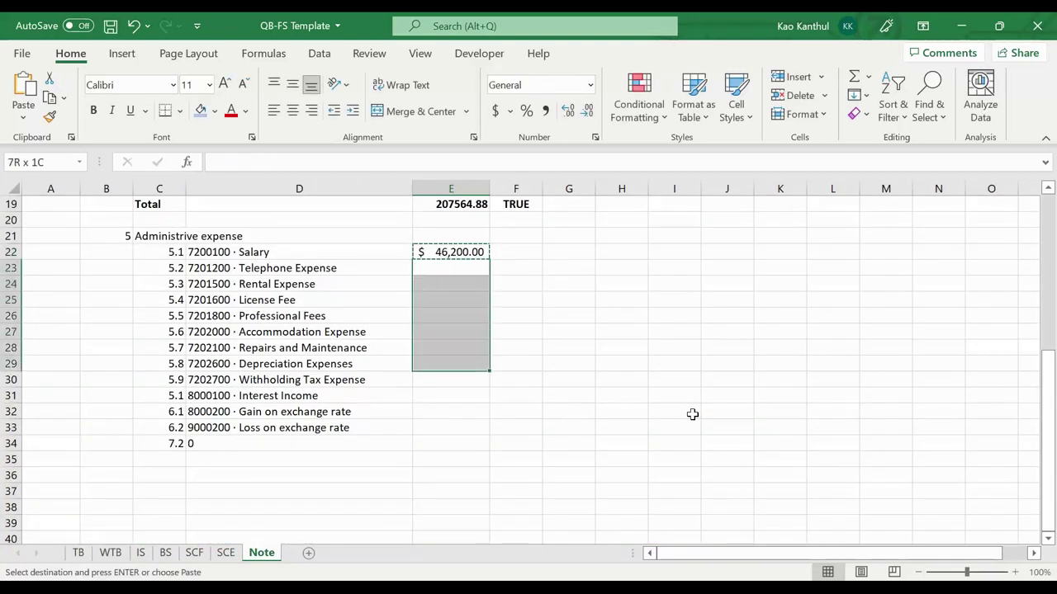
key(Return)
key(Escape)
Replace the number in C34 with the label Total
click(169, 447)
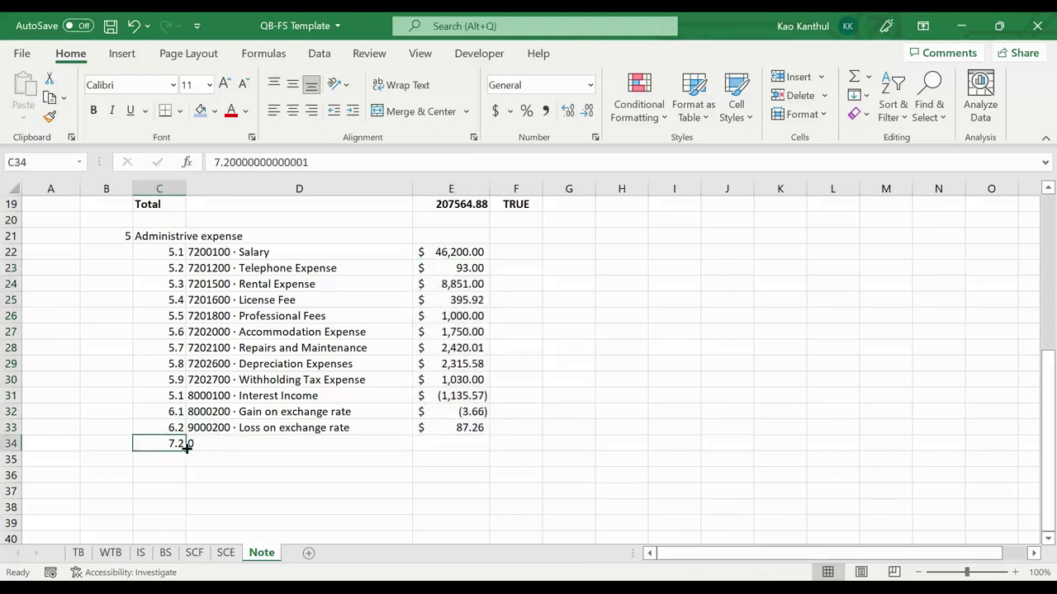
text(T)
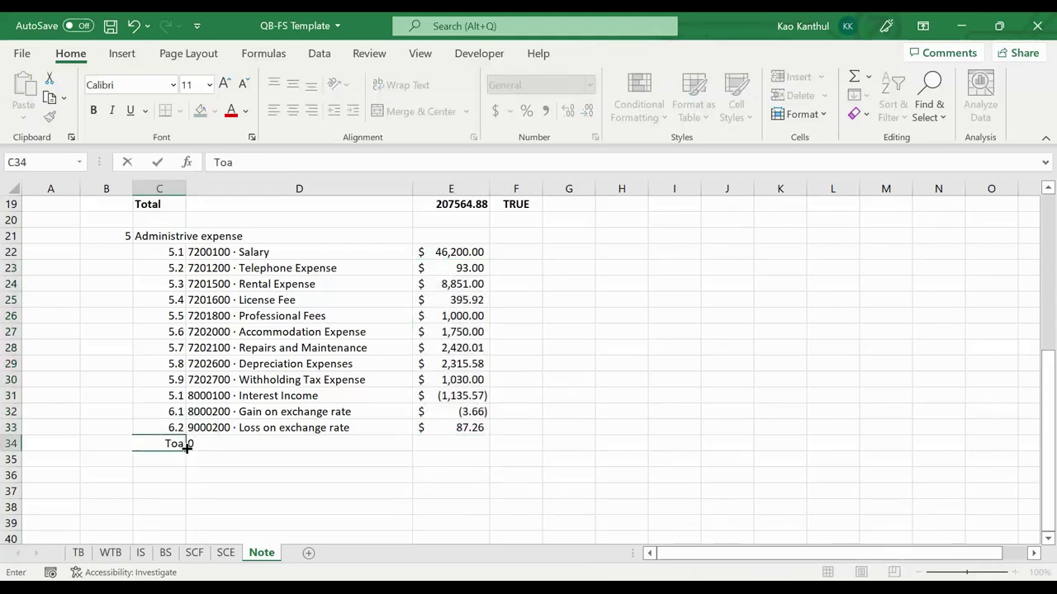
text(otal)
key(Tab)
key(Tab)
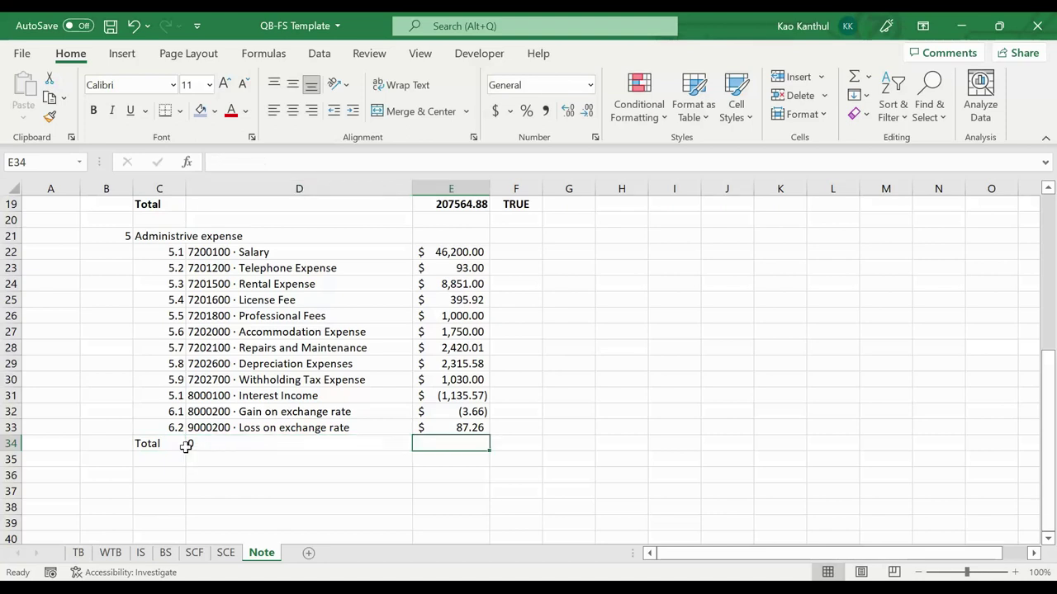
Sum the Administrive expense amounts E22:E33 in E34
text(=sum()
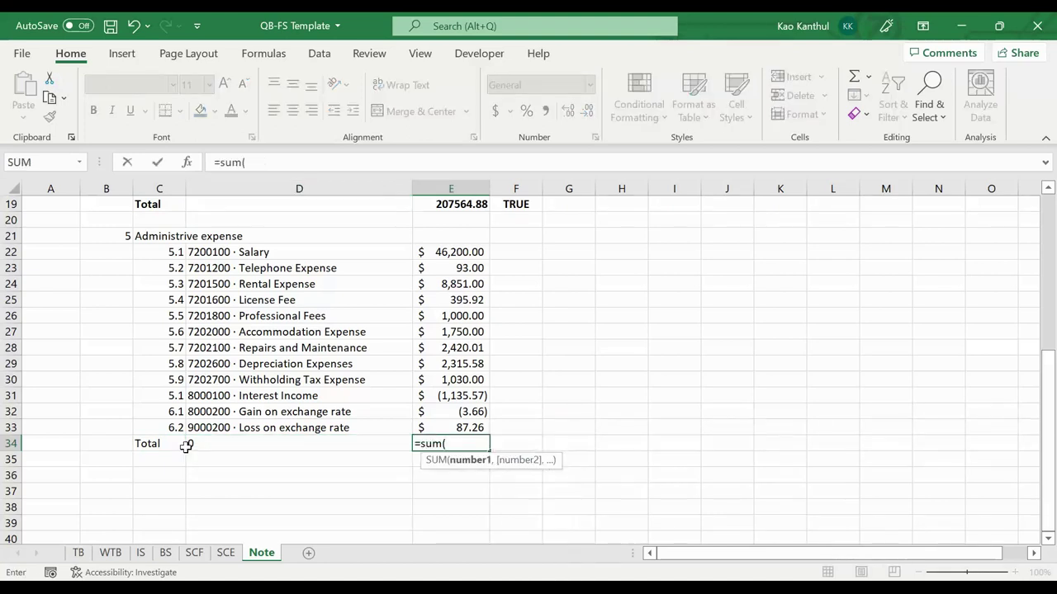
key(Up)
key(shift+Up)
key(shift+Up)
key(shift+Up)
key(shift+Up)
key(shift+Up)
key(shift+Up)
key(shift+Up)
key(shift+Up)
key(shift+Up)
key(shift+Up)
key(shift+Up)
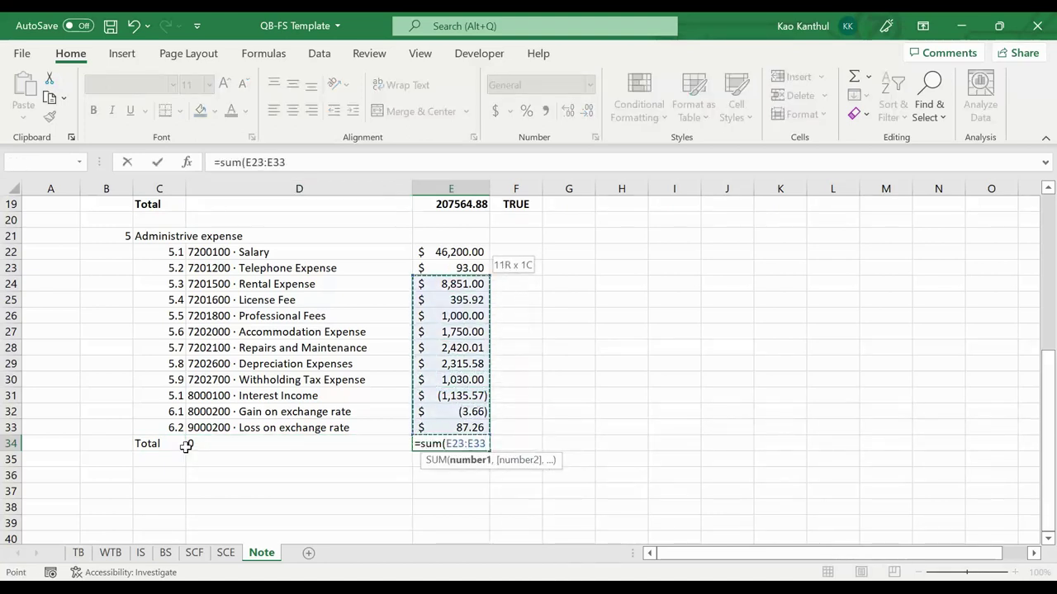
key(Return)
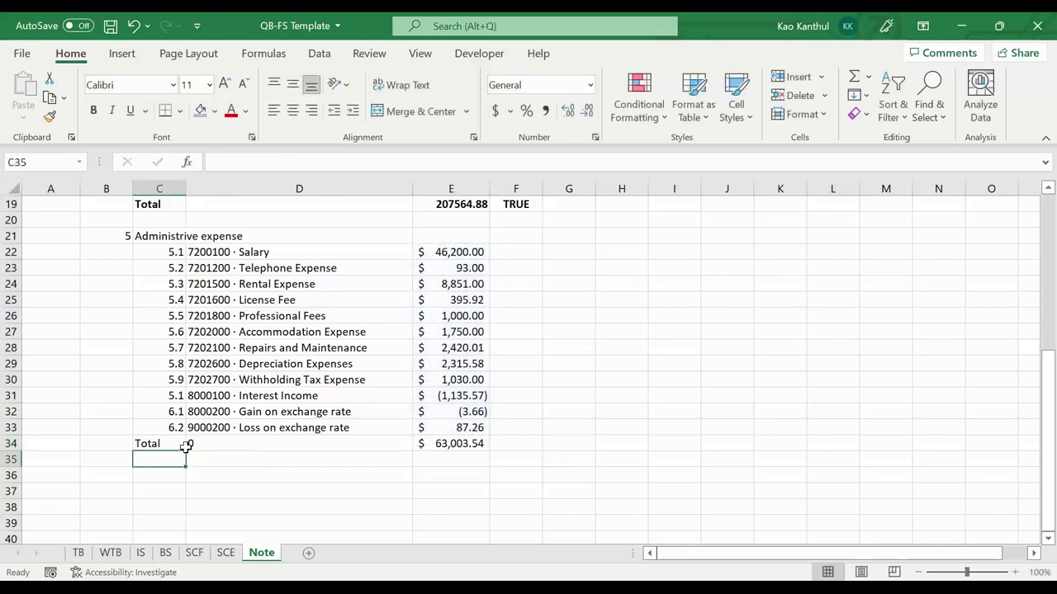
In F34, add a check that compares the Administrive Expense amount in IS!E11 with the total in E34
click(511, 446)
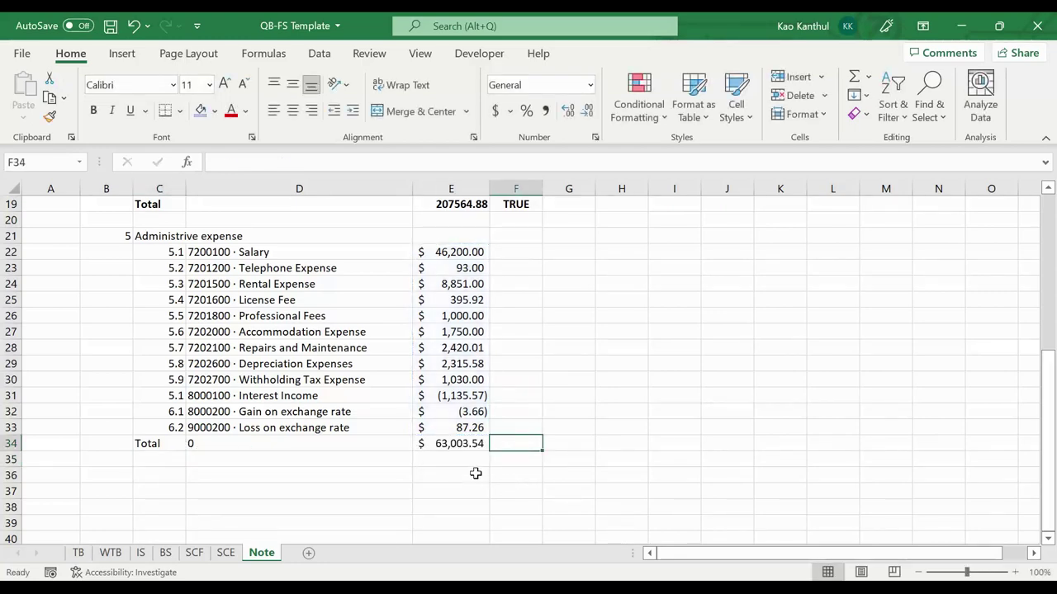
text(=)
click(140, 552)
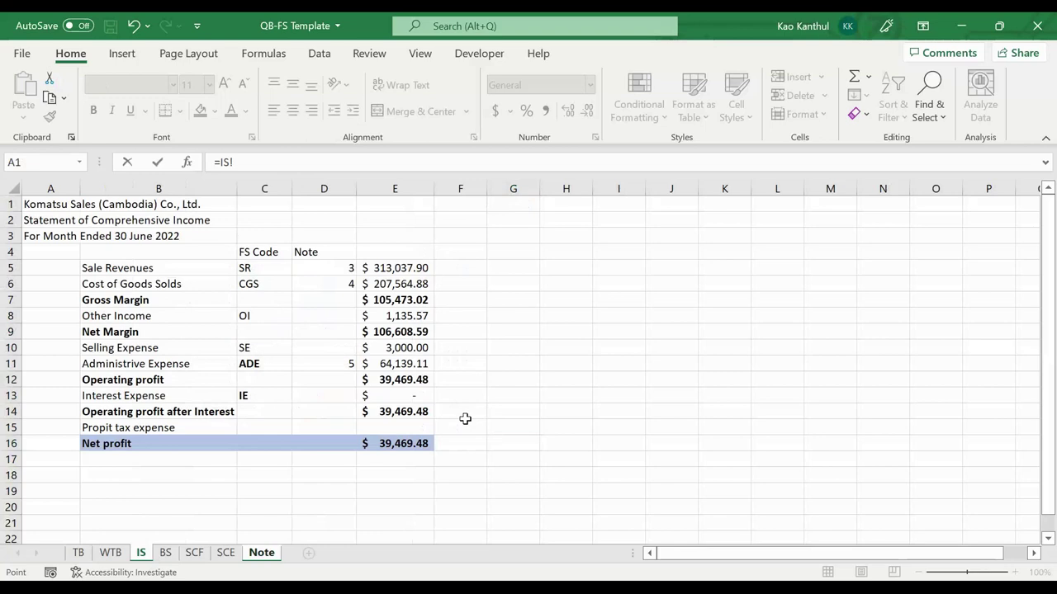
click(410, 371)
key(Return)
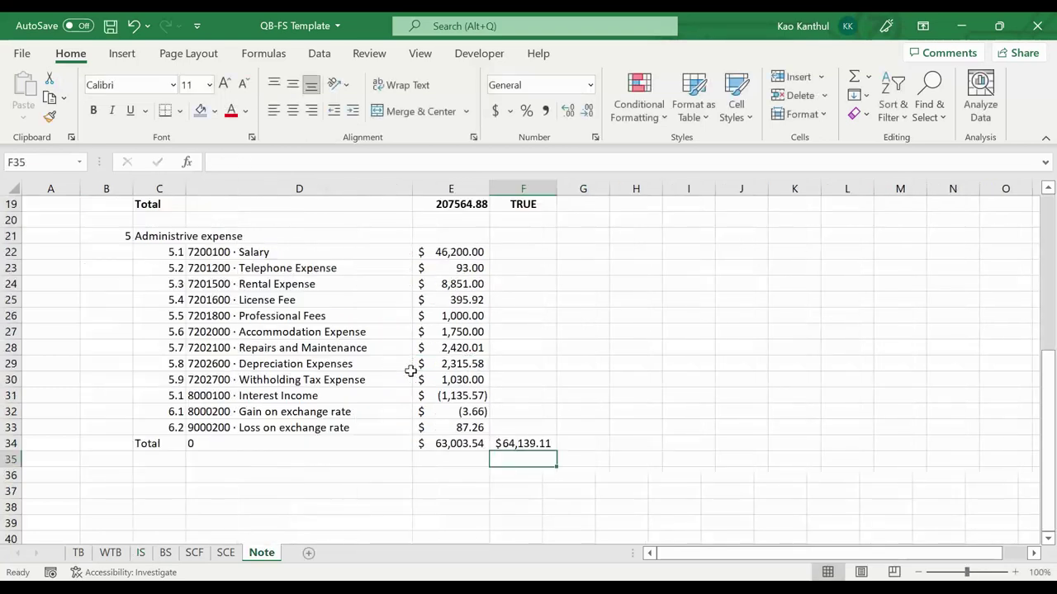
click(530, 444)
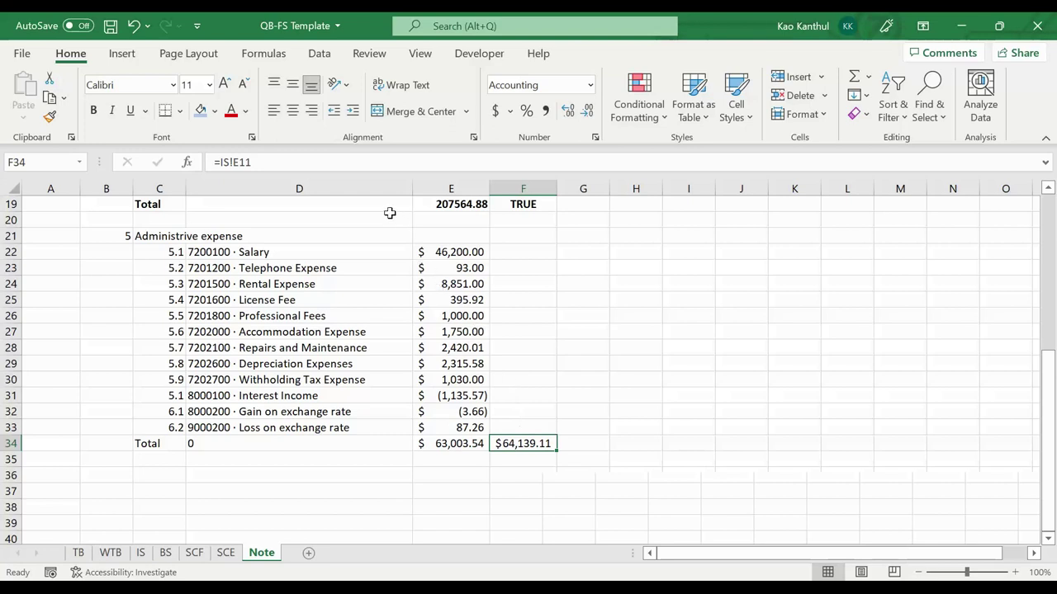
click(372, 163)
text(=)
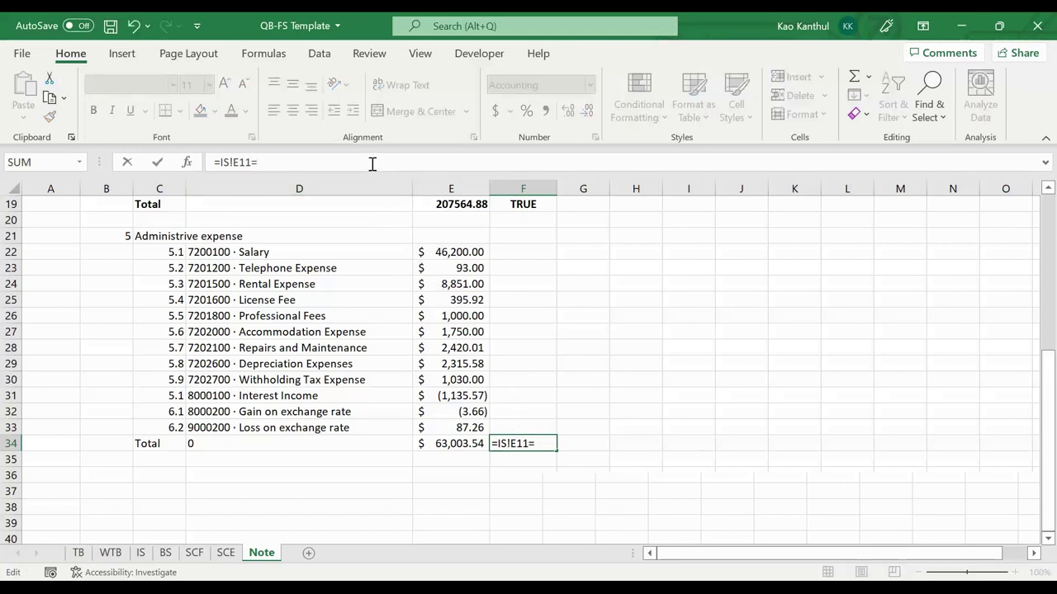
click(443, 440)
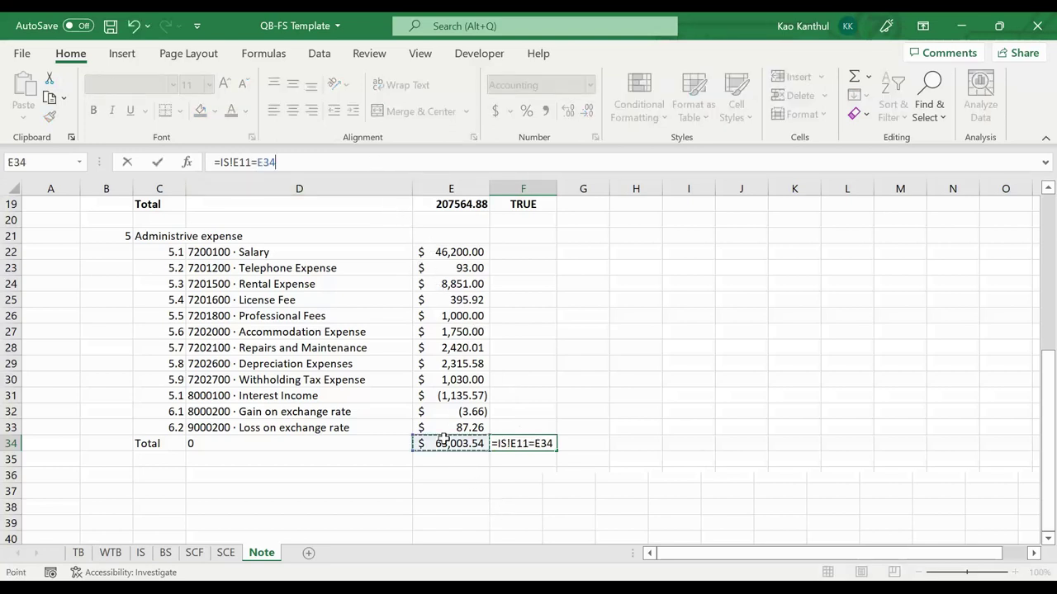
key(Return)
Delete the Interest Income row from the Administrive expense note
click(427, 397)
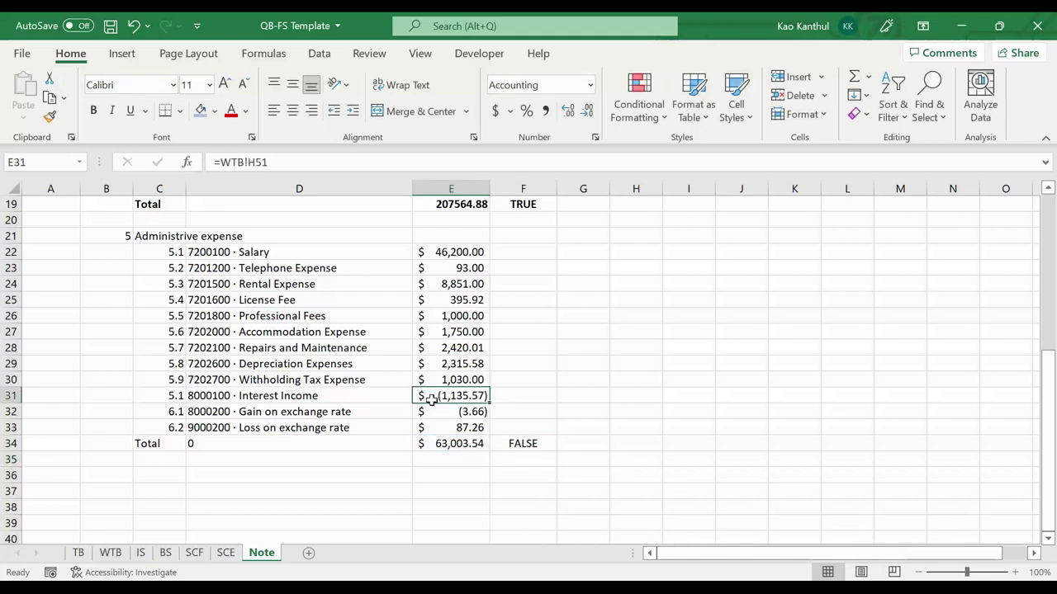
key(shift+space)
key(ctrl+minus)
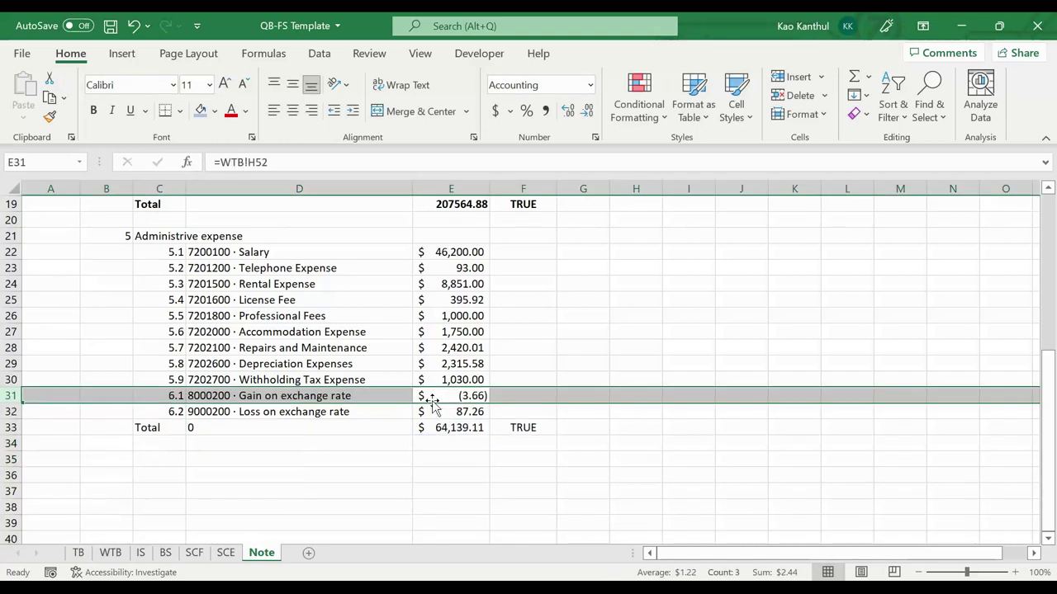
Delete the Gain on exchange rate row from the Administrive expense note
click(485, 452)
click(455, 426)
click(454, 396)
key(shift+space)
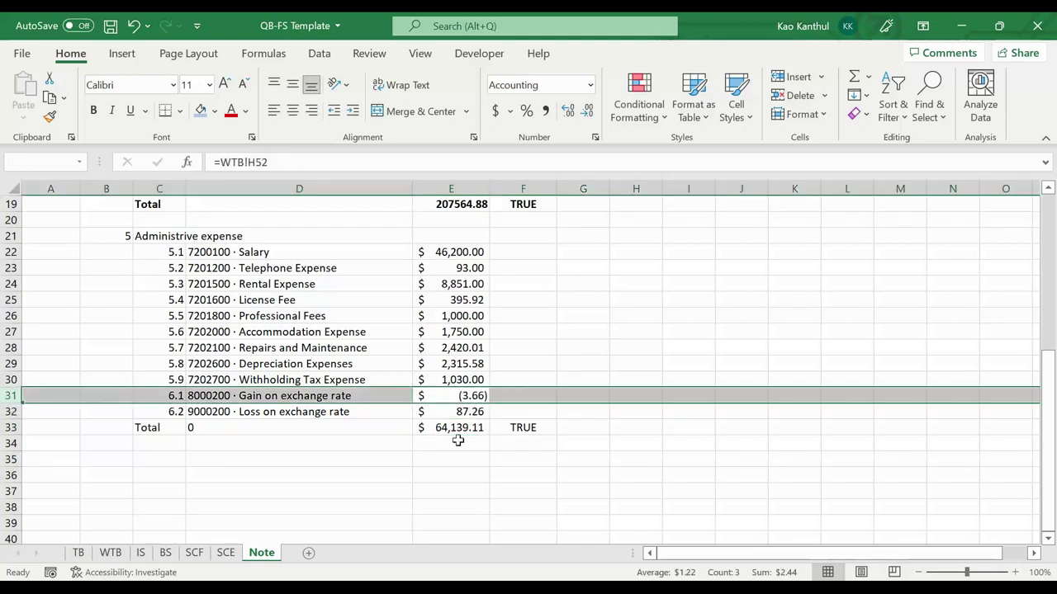
key(ctrl+minus)
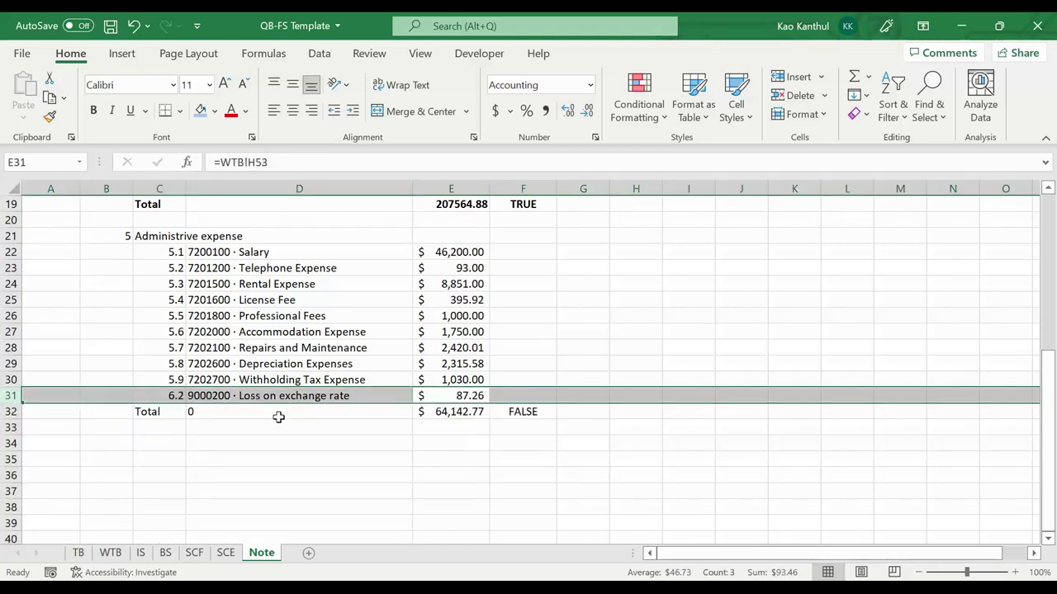
In the WTB sheet, change the FS code of 8000200 Gain on exchange rate to OI, copied from Interest Income
click(514, 410)
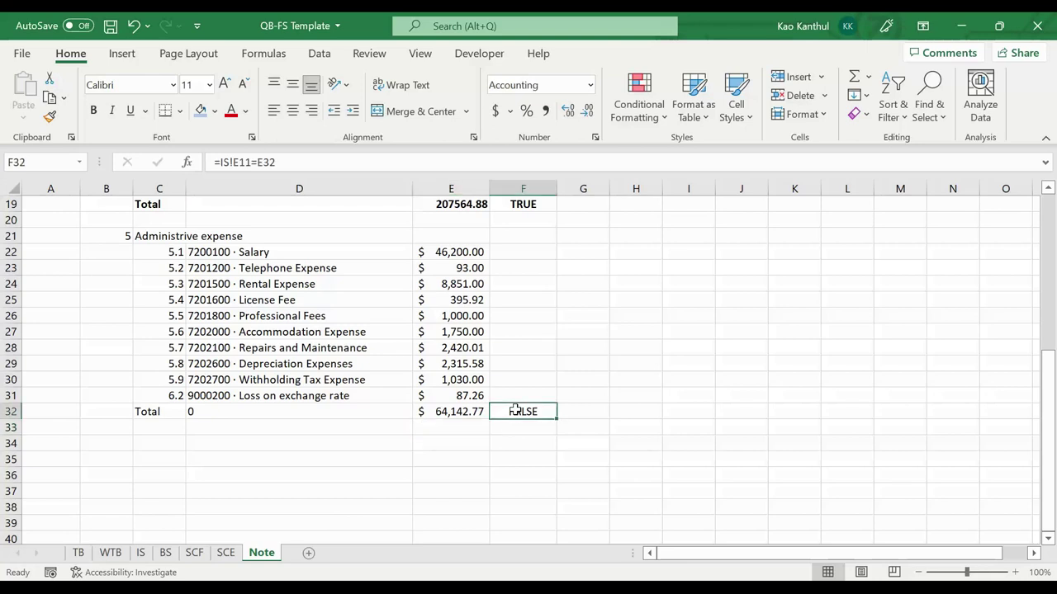
click(470, 412)
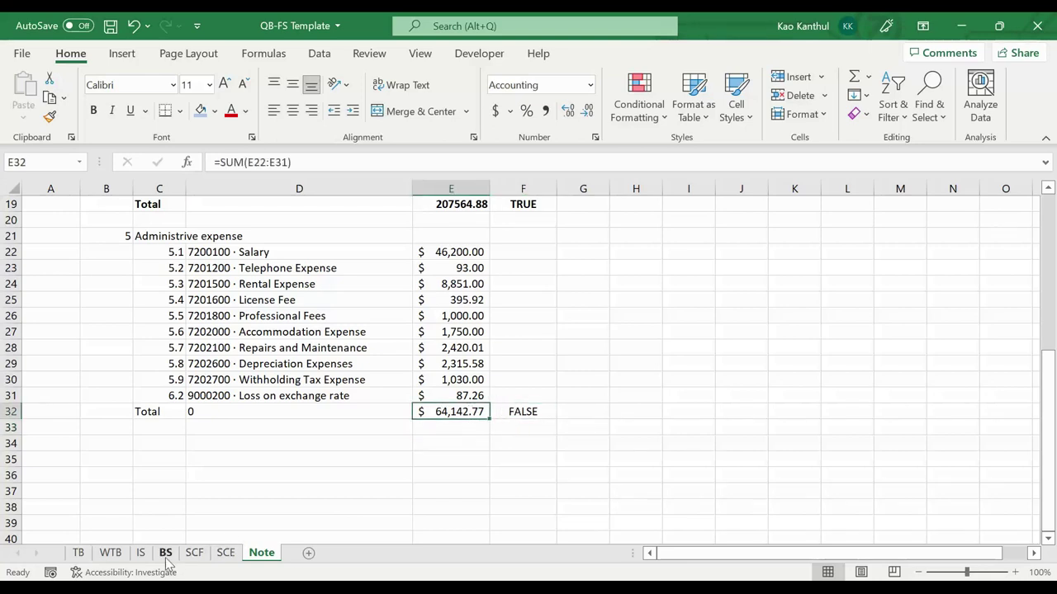
click(141, 552)
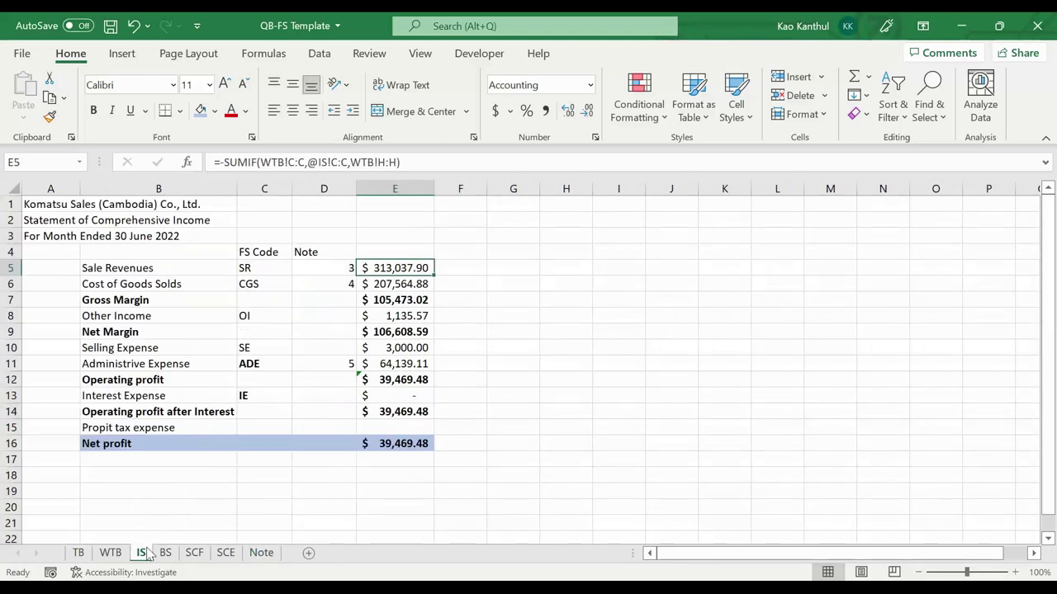
click(110, 552)
scroll(355, 470, down, 4)
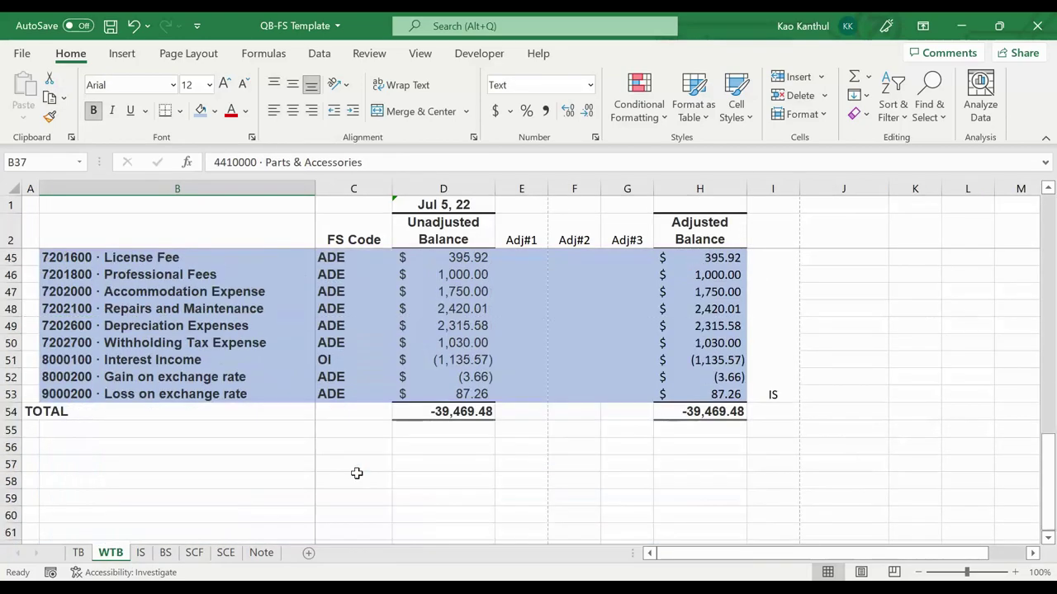
click(468, 378)
click(7, 376)
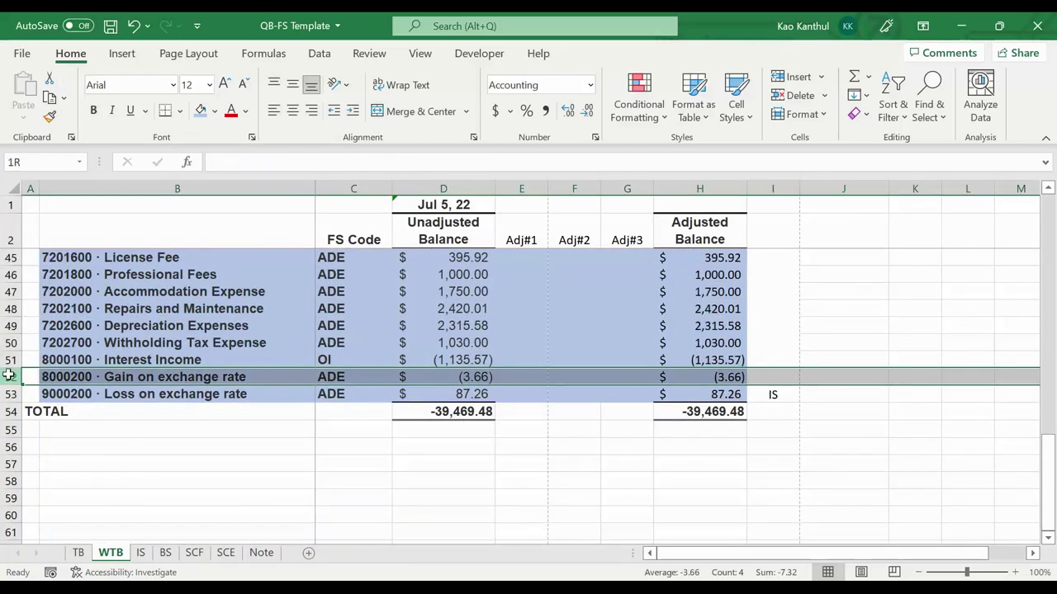
click(351, 360)
key(ctrl+c)
key(Left)
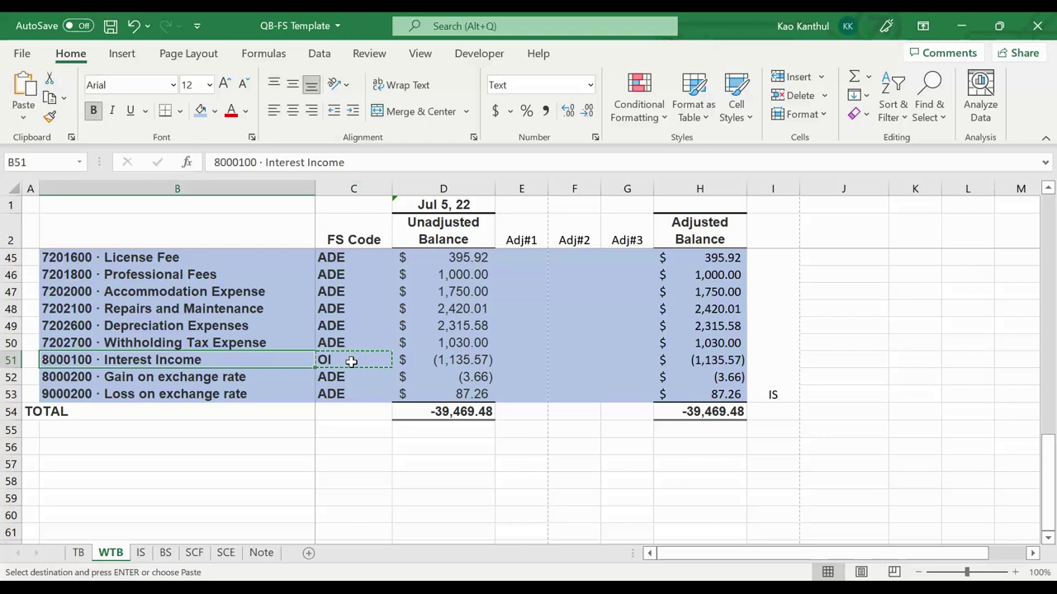
key(Right)
key(Down)
key(Return)
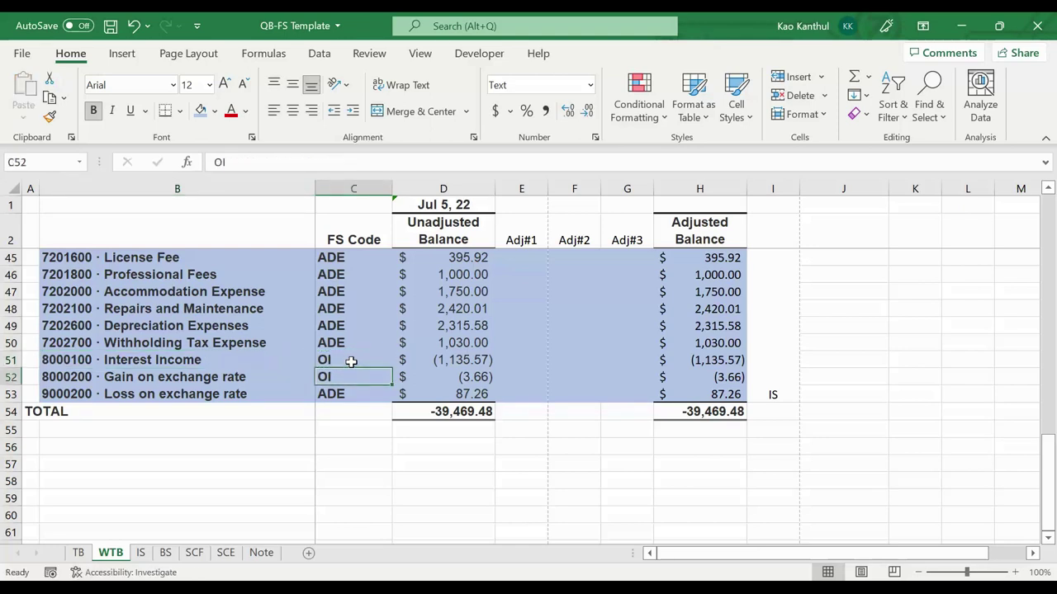
Check the net profit in IS, the equity section in BS and the Administrive expense check in Note F32
click(439, 377)
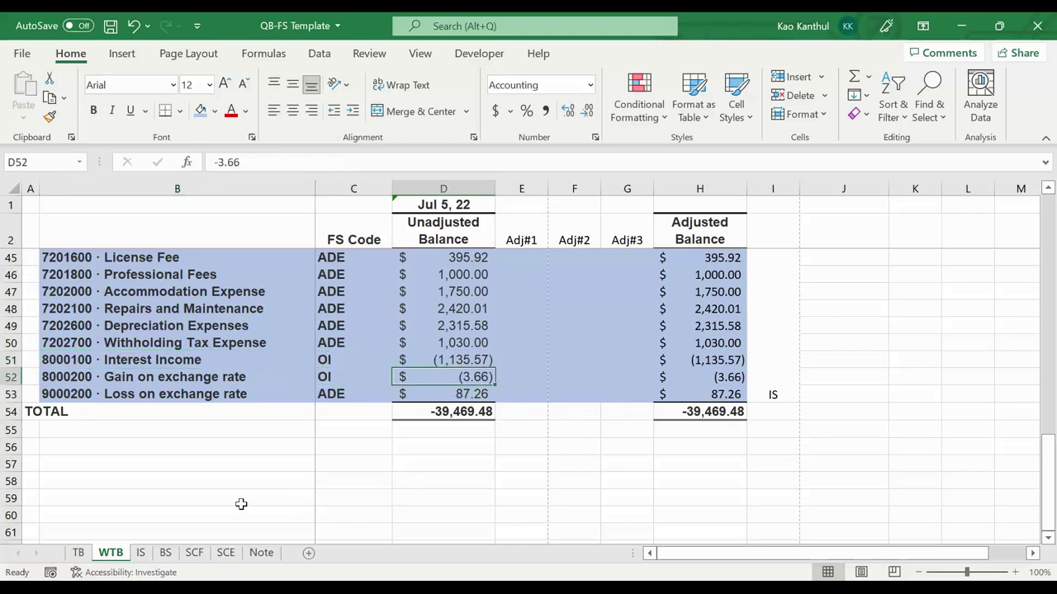
click(141, 553)
click(385, 445)
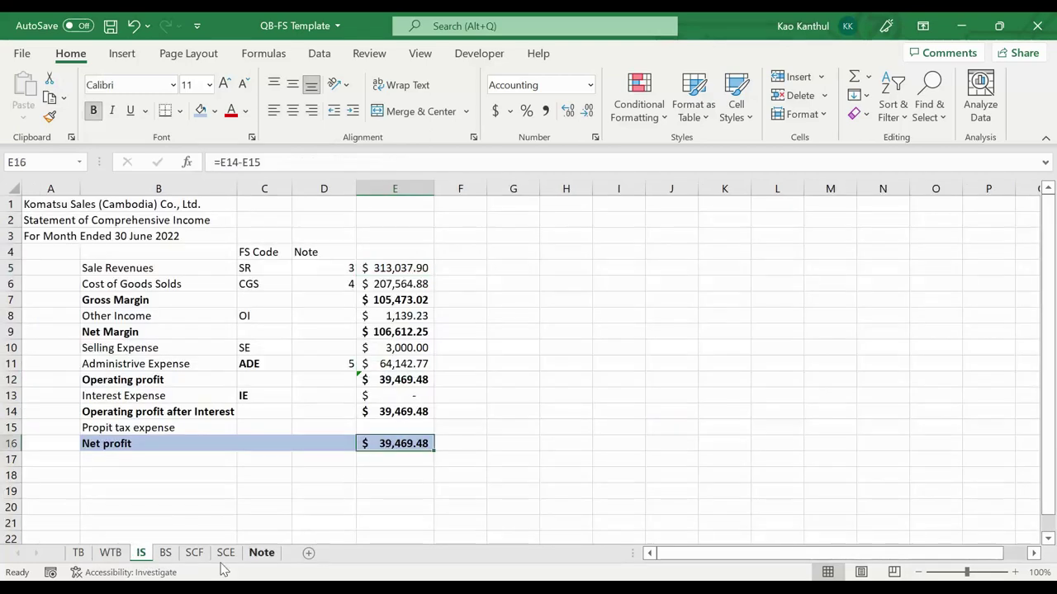
click(171, 557)
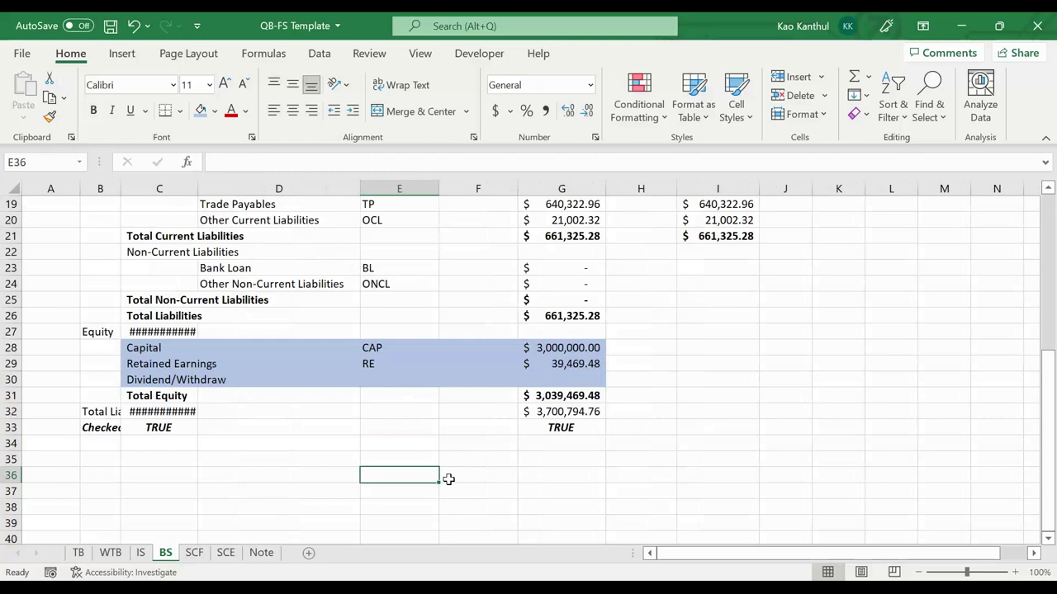
click(260, 557)
click(524, 411)
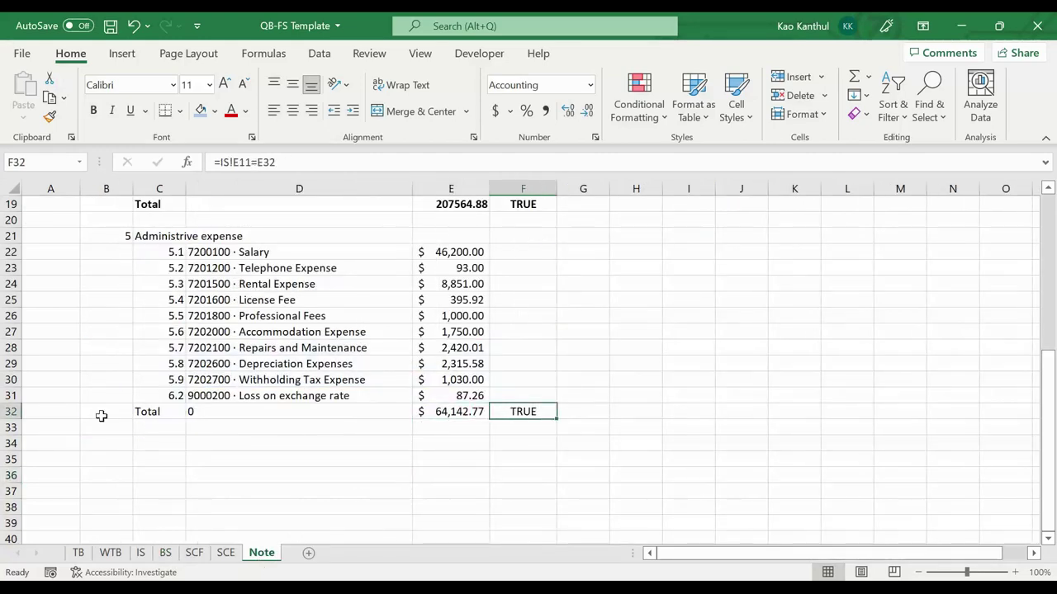
Make the Administrive expense Total row 32 bold
click(7, 412)
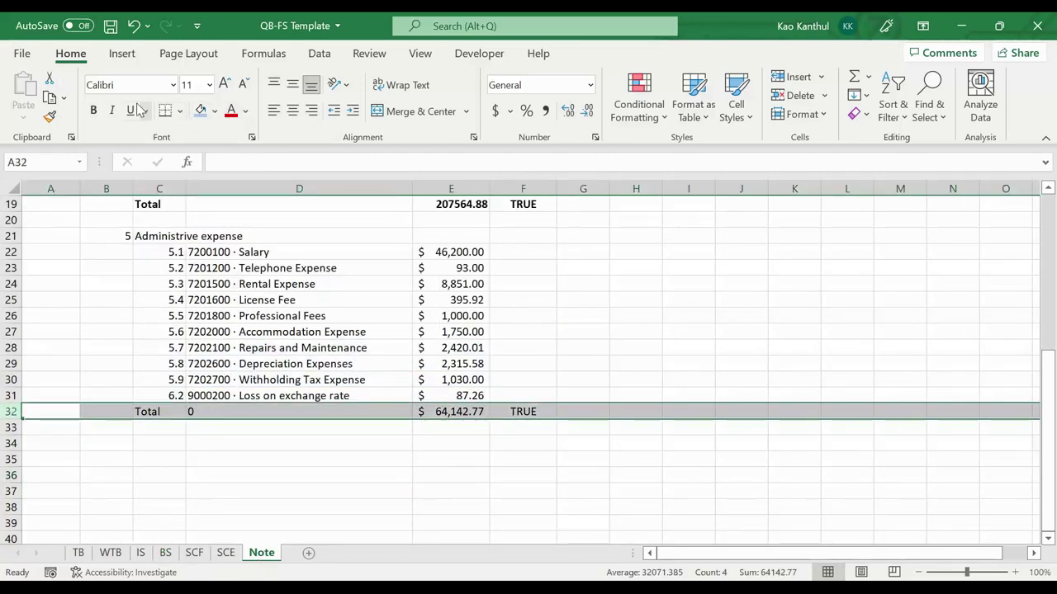
click(94, 112)
click(578, 345)
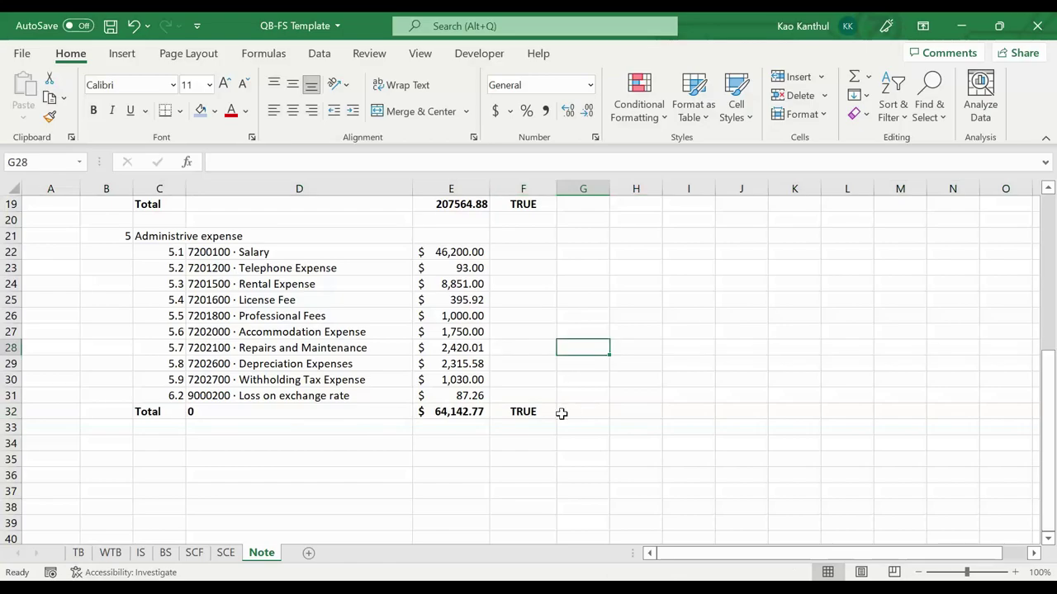
key(alt+Tab)
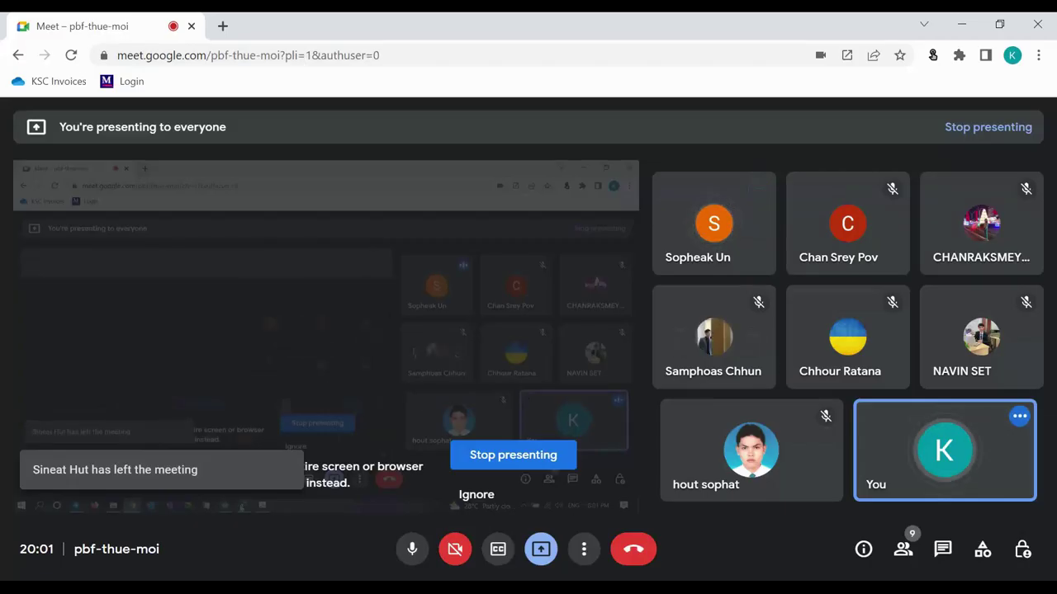
key(alt+Tab)
click(472, 476)
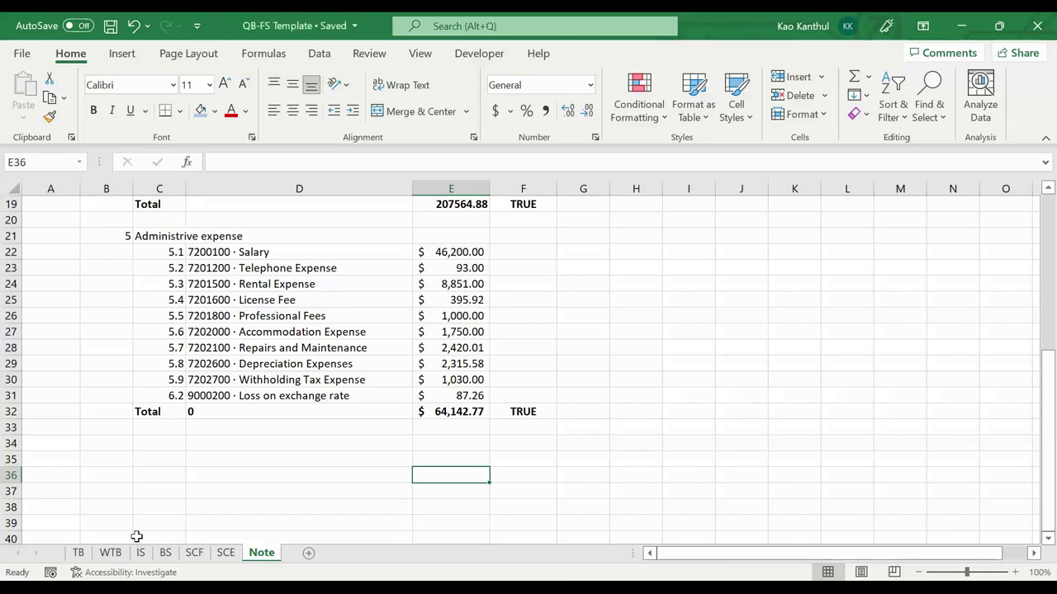
Review the TB, WTB, IS, BS, SCF and SCE sheets in turn
click(78, 552)
click(109, 552)
click(141, 552)
click(168, 554)
click(194, 553)
click(225, 553)
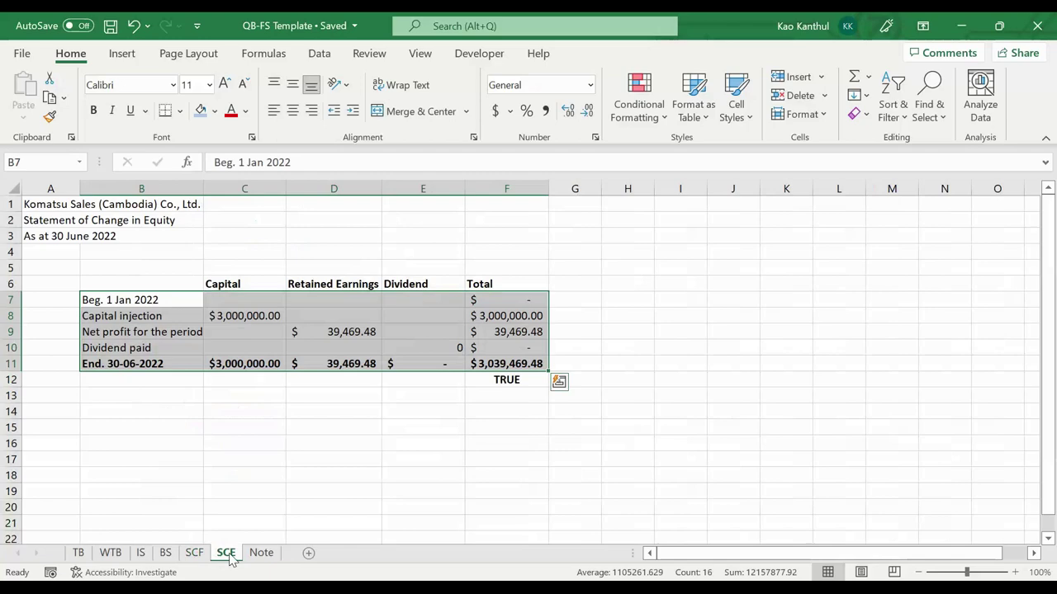
Review the Note sheet's Revenue, Cost of Goods Sold and Administrive expense sections with their totals and checks
click(263, 554)
scroll(350, 493, up, 6)
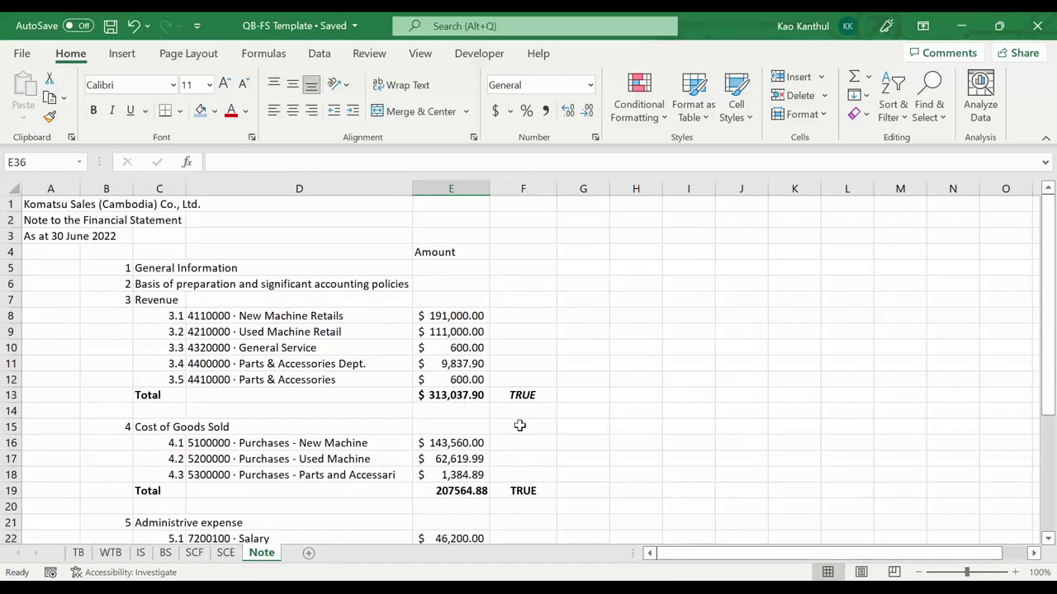
click(519, 425)
scroll(281, 462, down, 5)
click(285, 443)
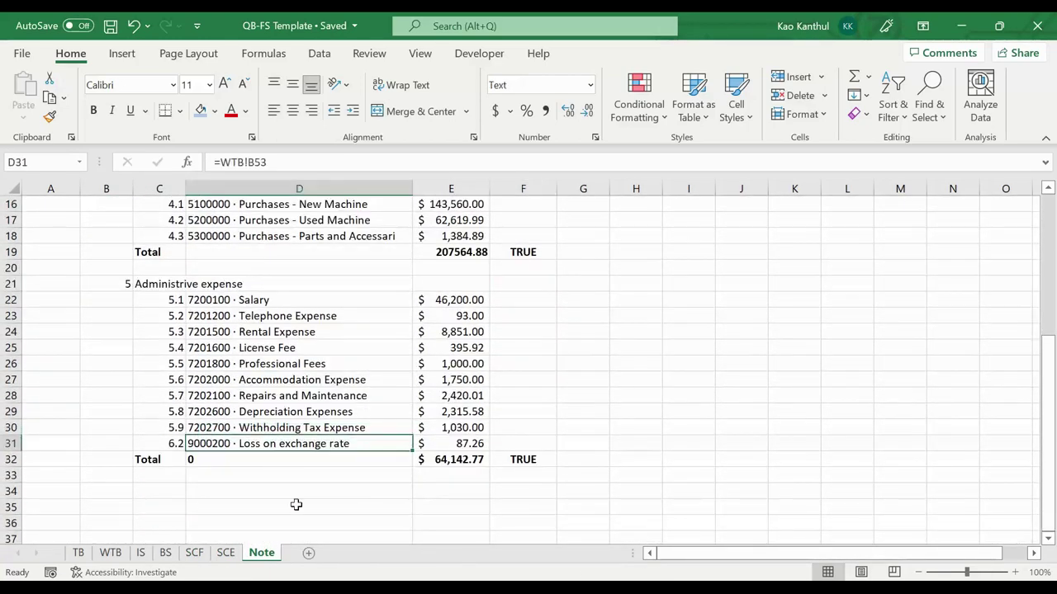
click(371, 493)
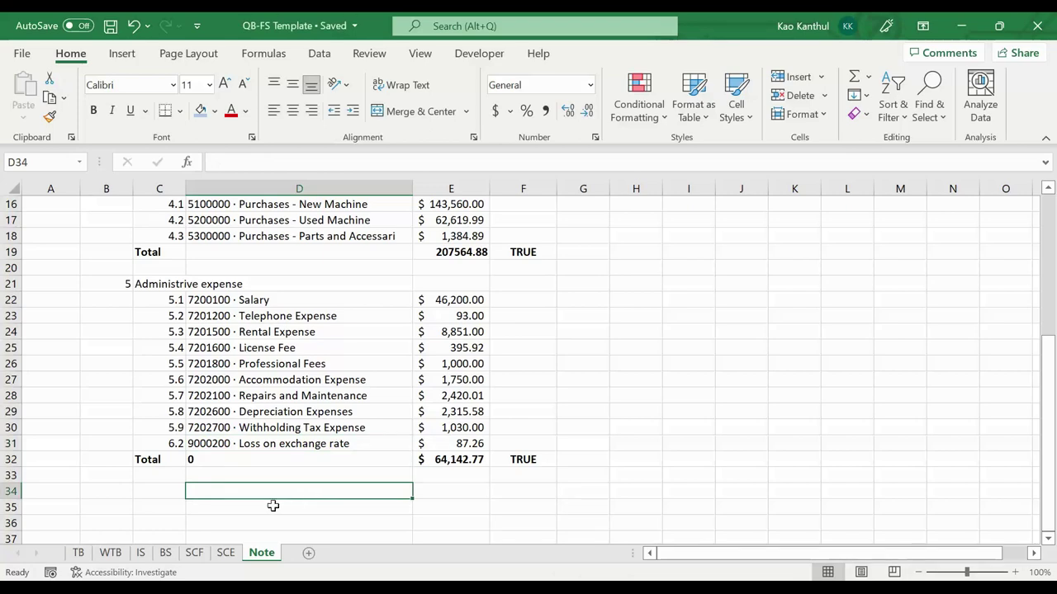
scroll(487, 417, up, 4)
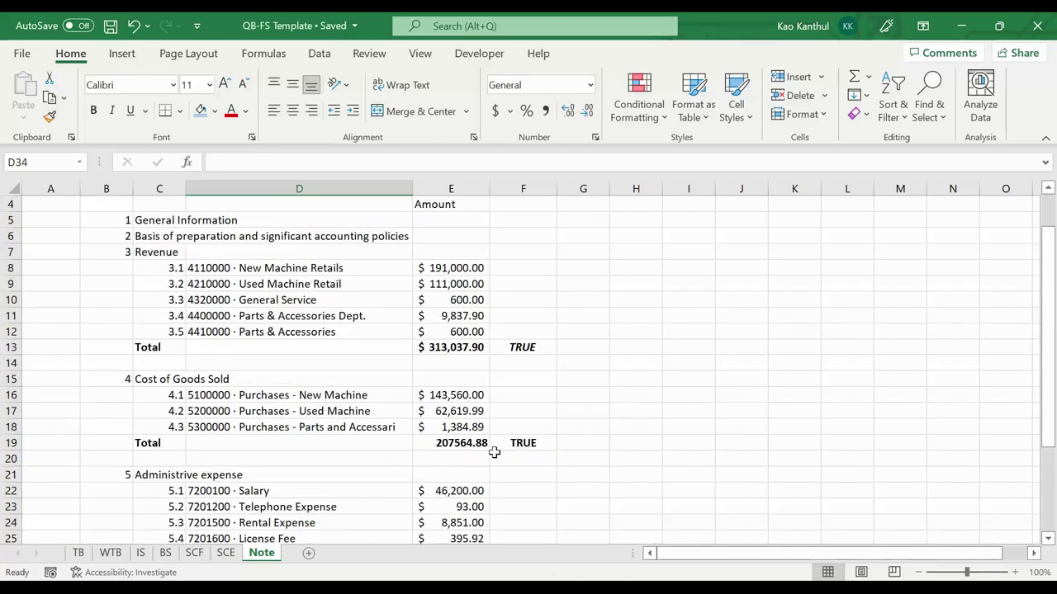
scroll(304, 362, up, 1)
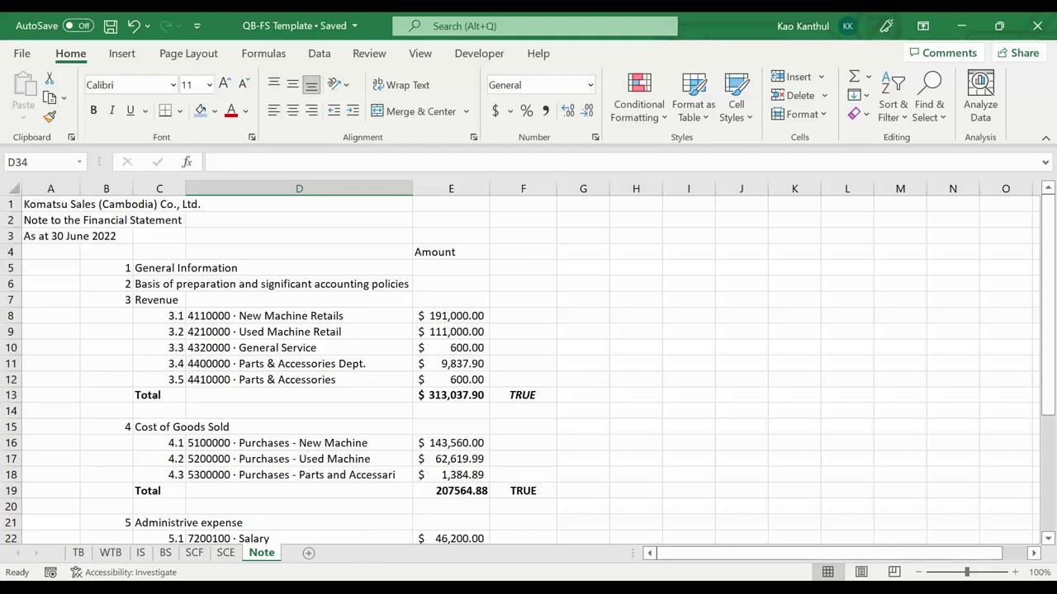
Switch to QuickBooks and run the Profit & Loss Standard report for all dates, down to its Net Income line
click(360, 520)
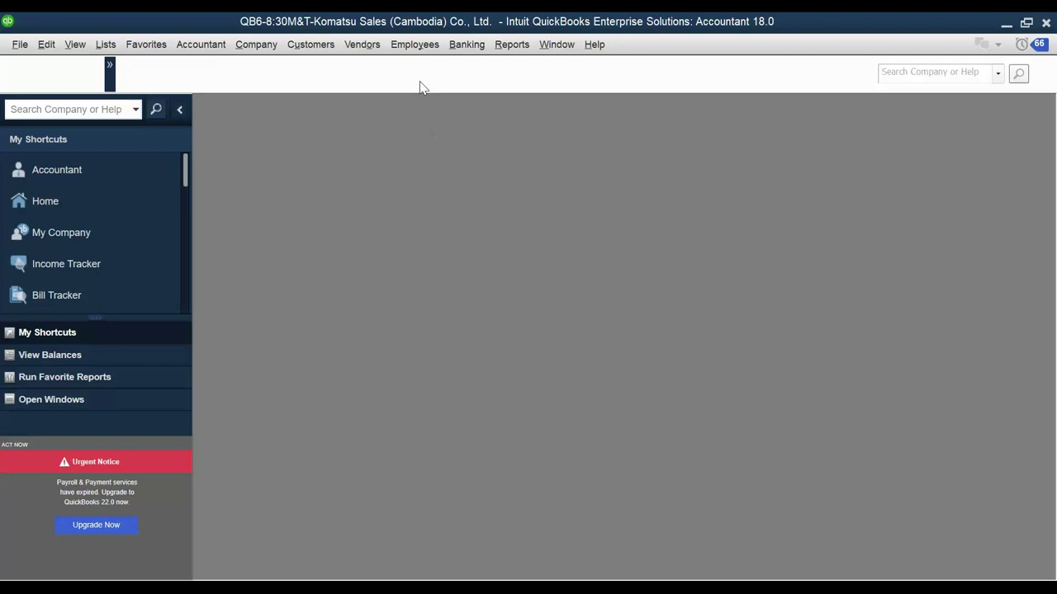
click(501, 49)
mouse_move(608, 207)
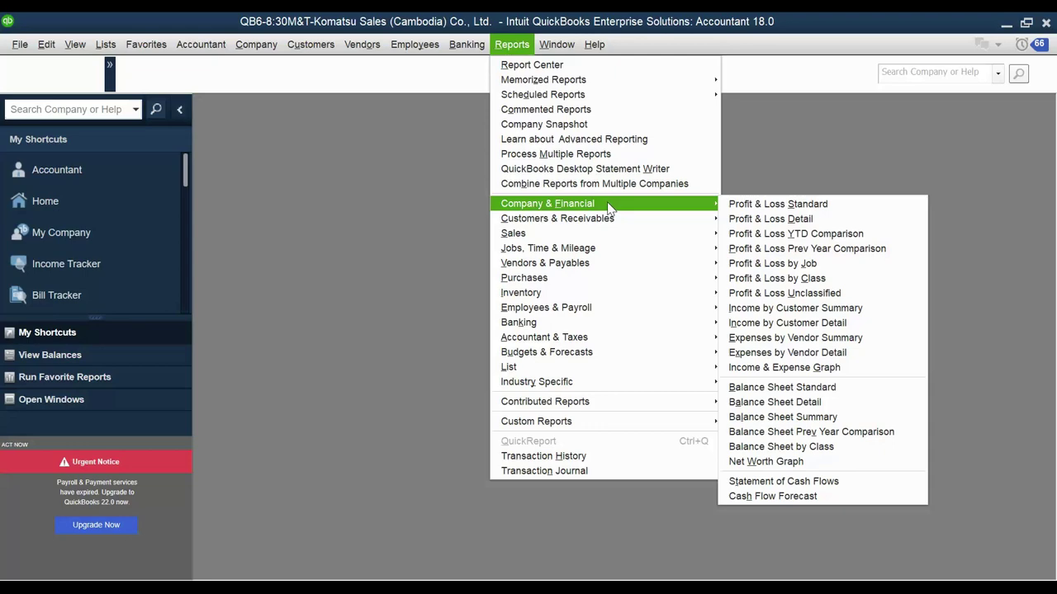
click(764, 204)
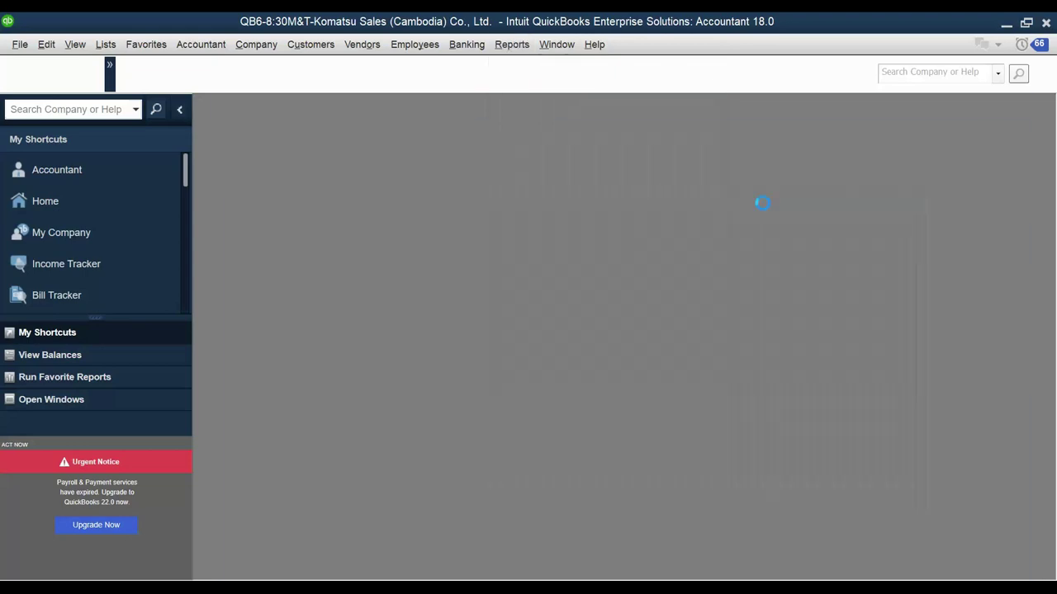
click(421, 156)
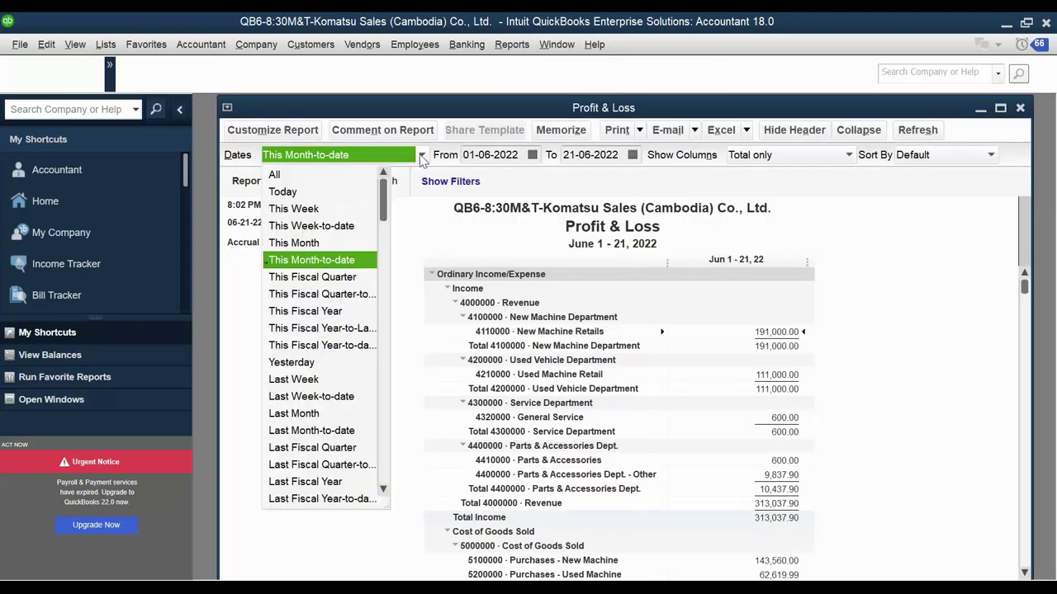
click(360, 175)
scroll(879, 300, down, 8)
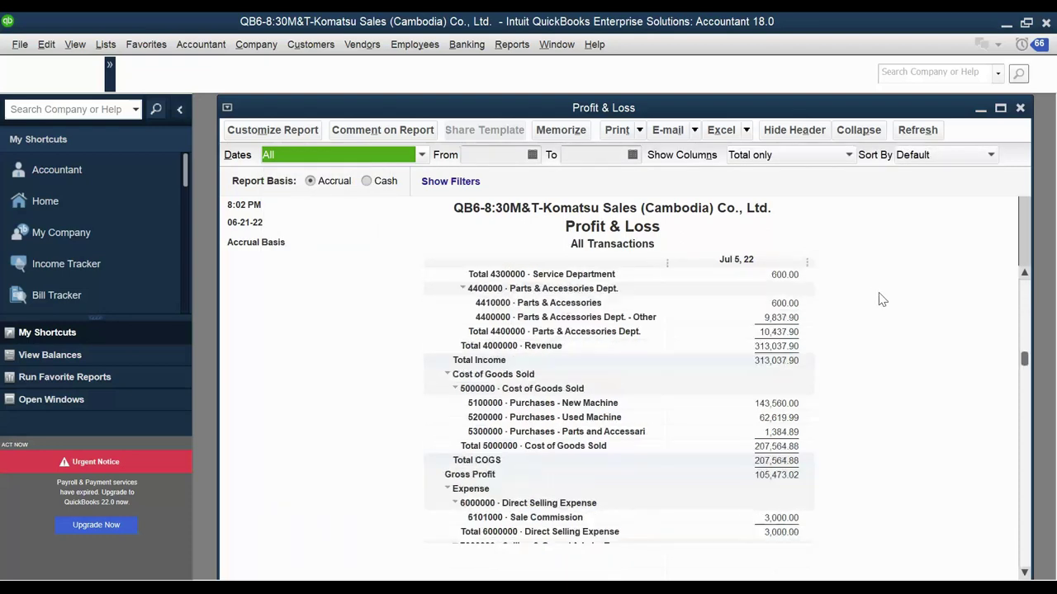
scroll(877, 299, down, 6)
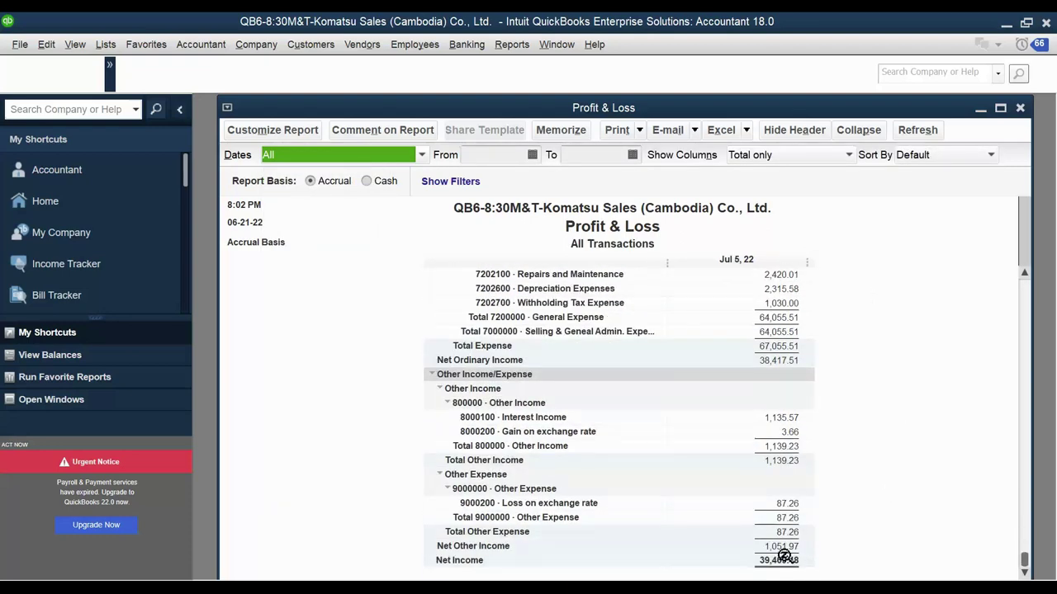
Compare the net profit on the QB-FS Template's IS sheet with the Net Income in the QuickBooks Profit & Loss report
key(alt+Tab)
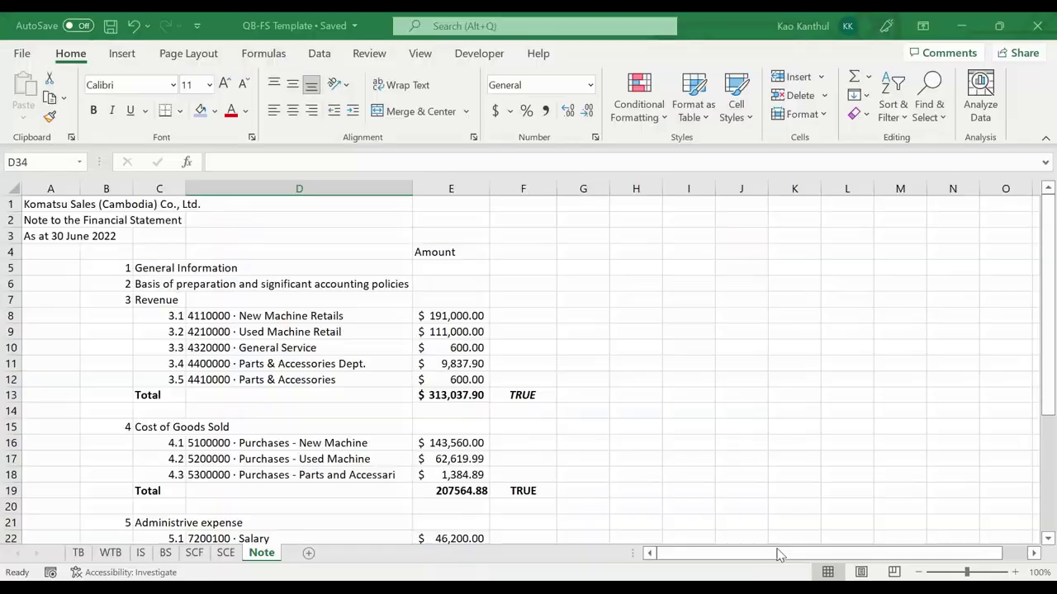
scroll(520, 466, down, 2)
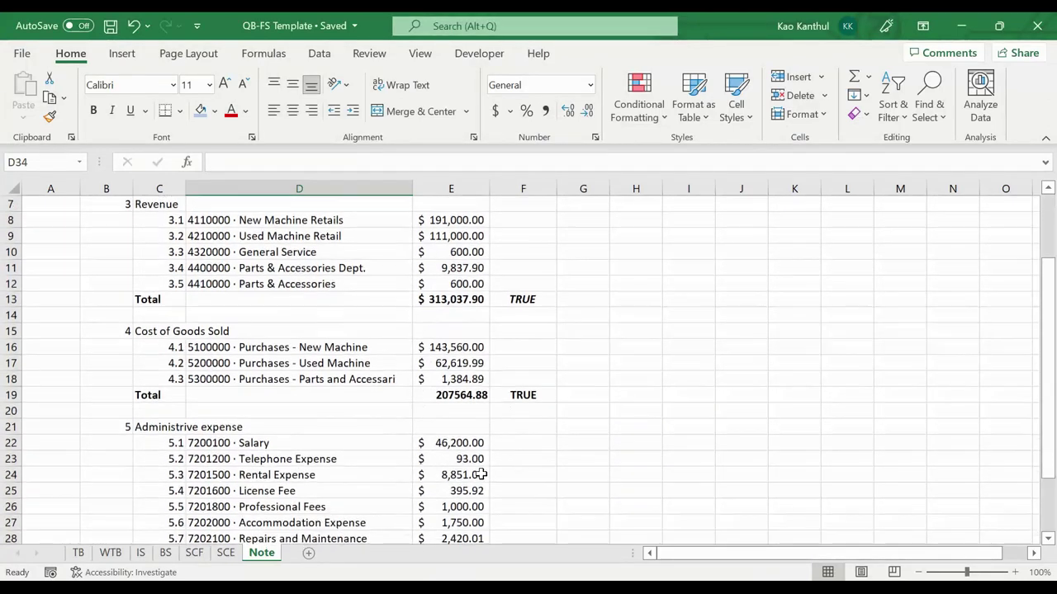
click(140, 553)
click(479, 447)
click(414, 450)
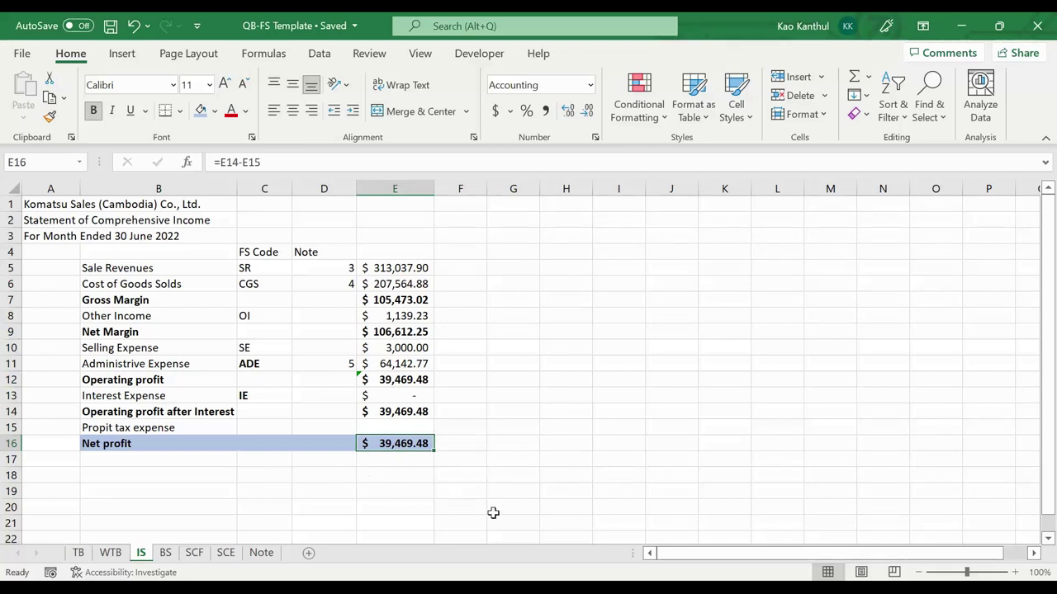
key(alt+Tab)
scroll(707, 346, up, 6)
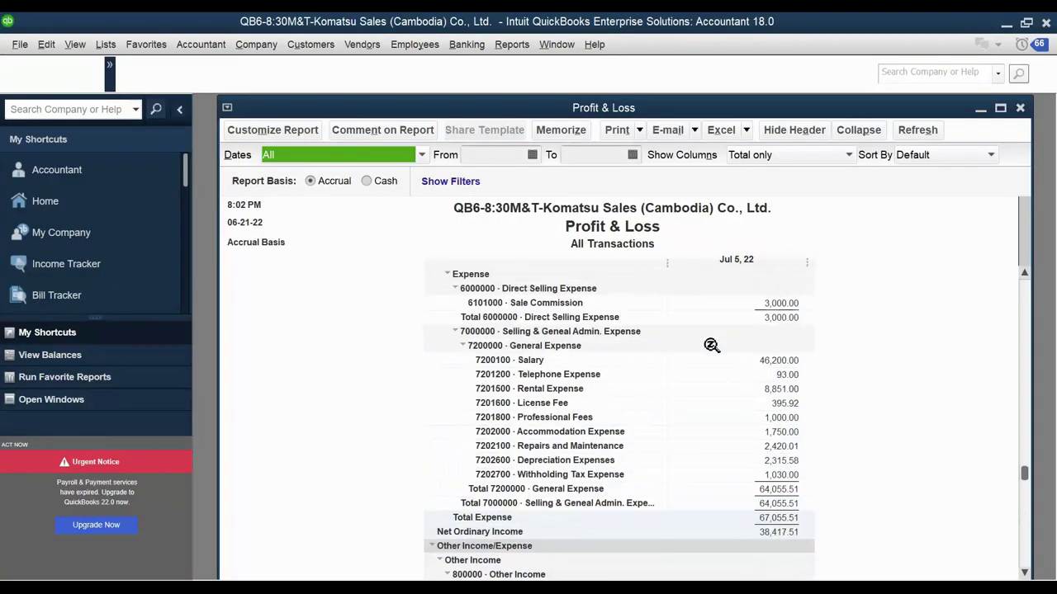
scroll(709, 345, up, 7)
scroll(708, 345, down, 15)
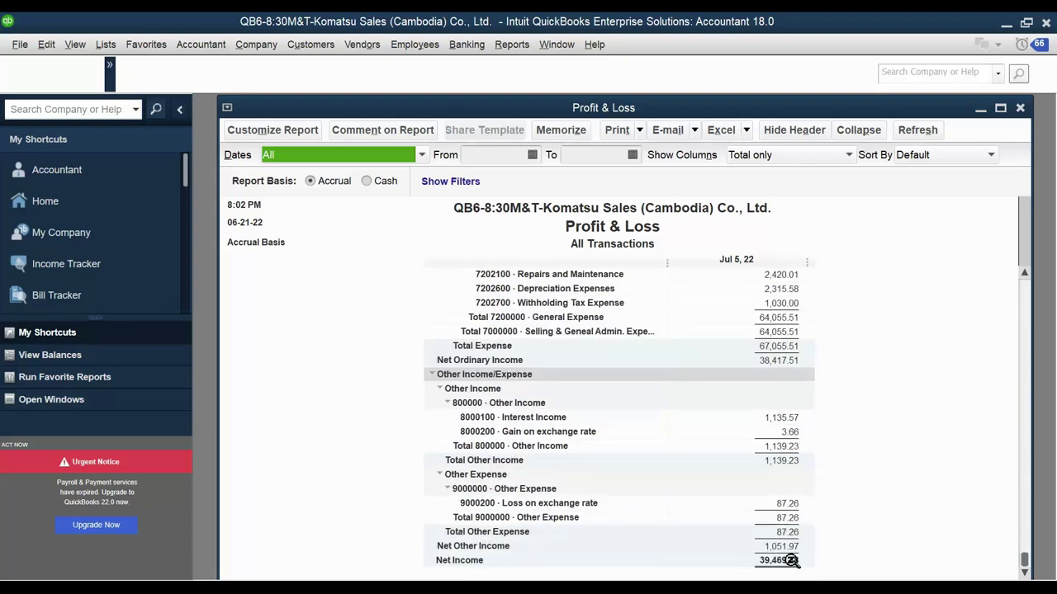
Export the Profit & Loss report to a new Excel worksheet and bring up the exported workbook Book5
click(738, 136)
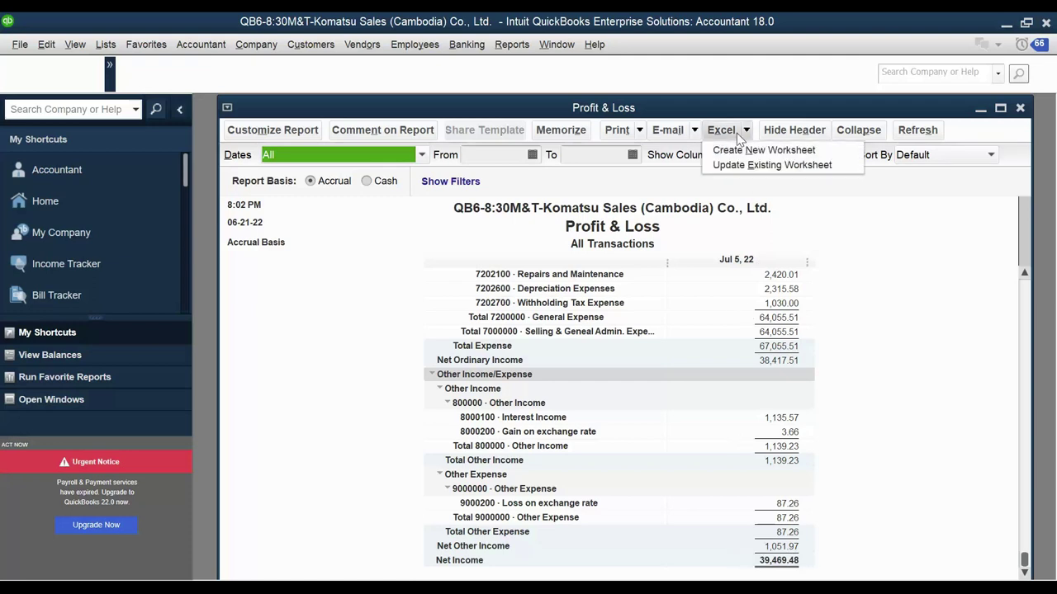
click(743, 149)
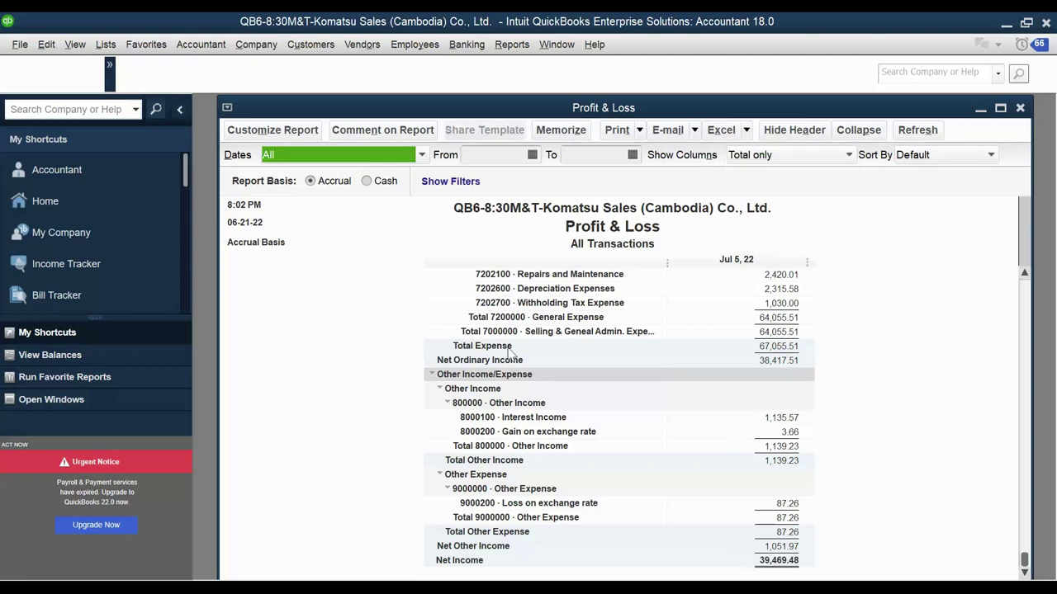
click(563, 446)
scroll(385, 505, up, 2)
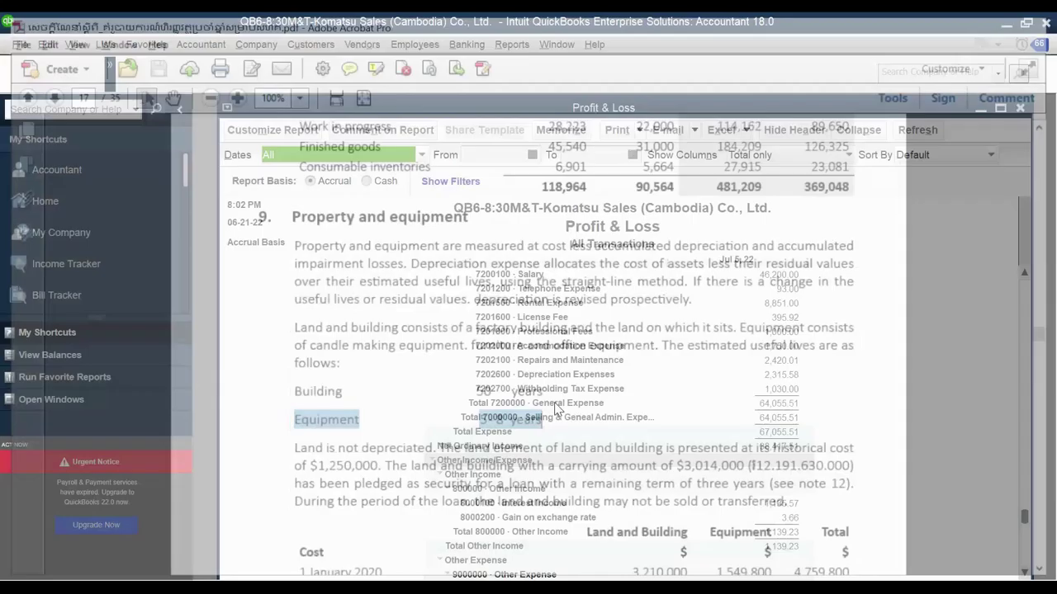
mouse_move(425, 571)
click(422, 515)
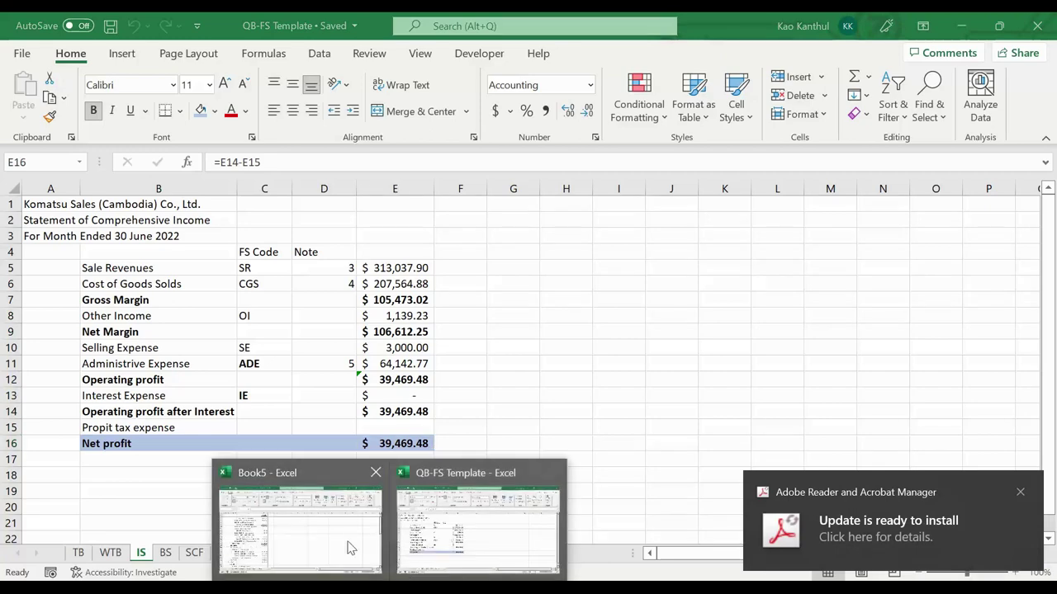
click(341, 533)
Review the exported Profit & Loss from income to net income and check the sum of the general expense amounts in H34:H42
scroll(321, 477, up, 1)
scroll(321, 477, down, 9)
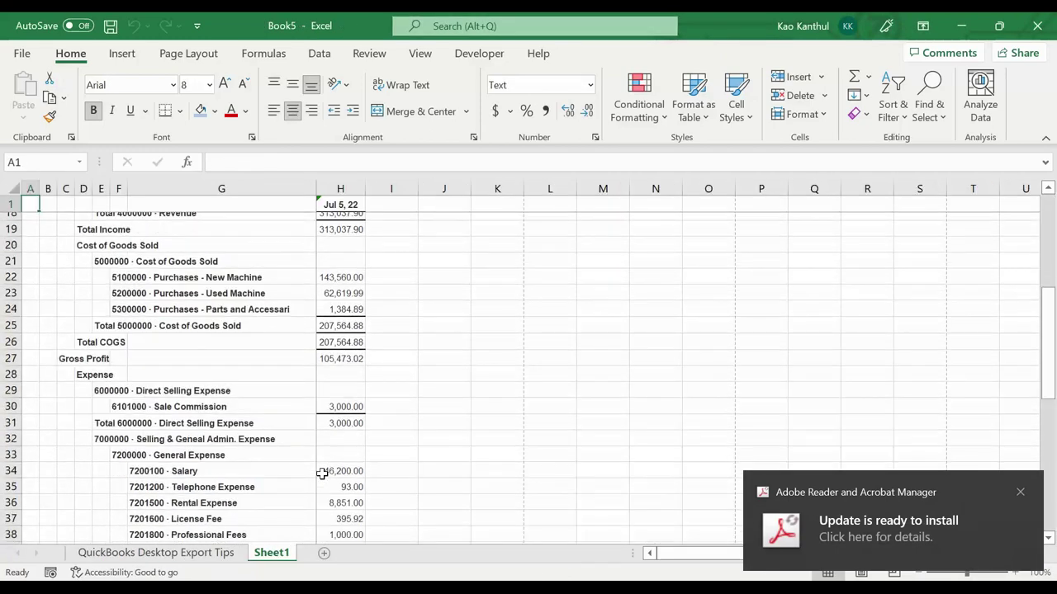
scroll(322, 472, down, 7)
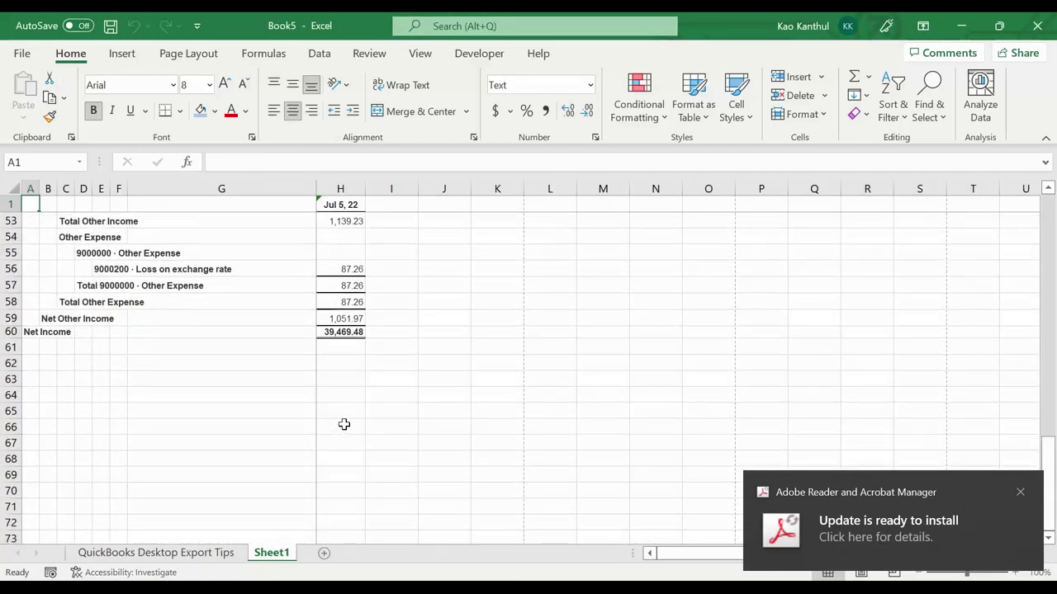
scroll(342, 402, up, 17)
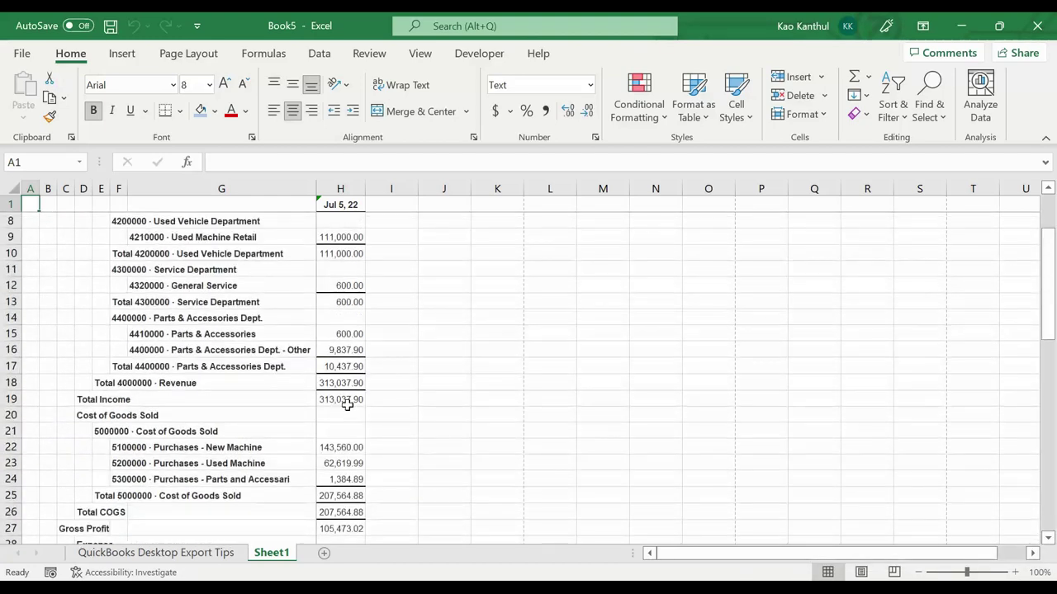
scroll(165, 448, down, 1)
scroll(327, 492, down, 7)
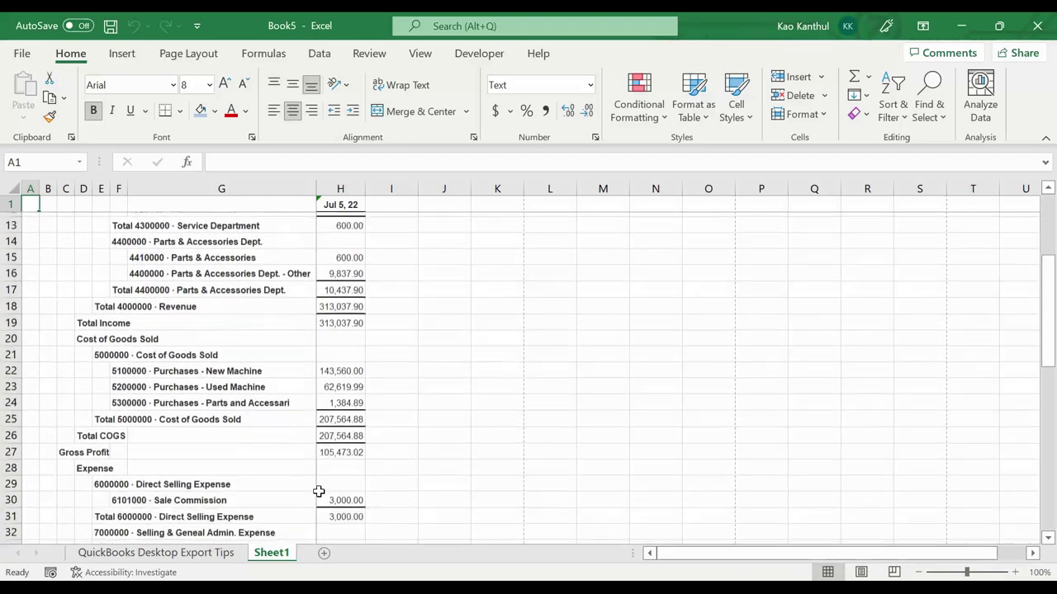
scroll(327, 490, down, 1)
drag(337, 302, 338, 429)
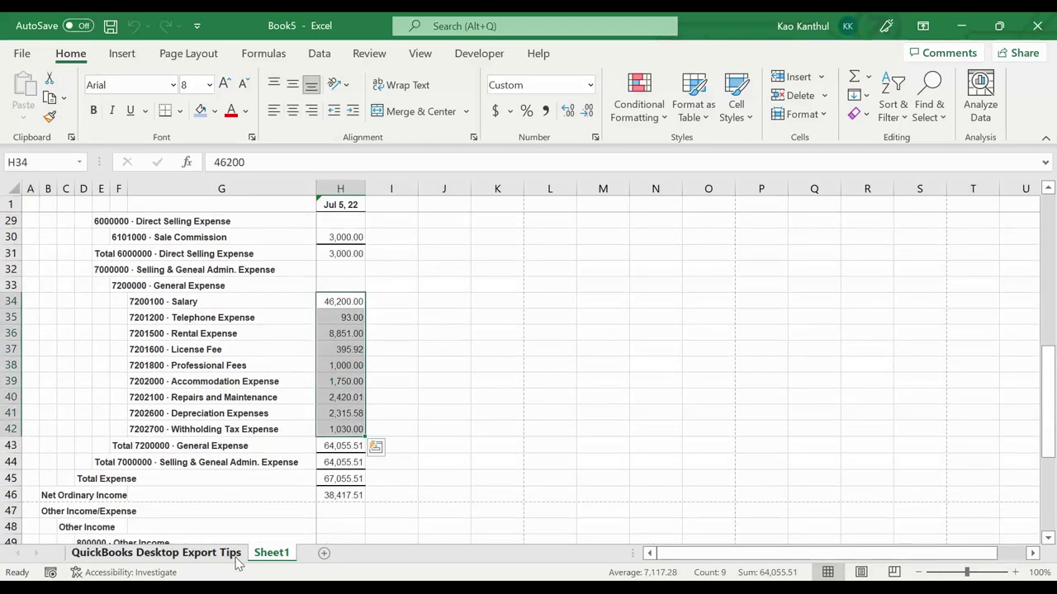
Return to the QB-FS Template workbook, review the income statement lines B5:E16 on IS, and show the BS sheet
key(ctrl+Tab)
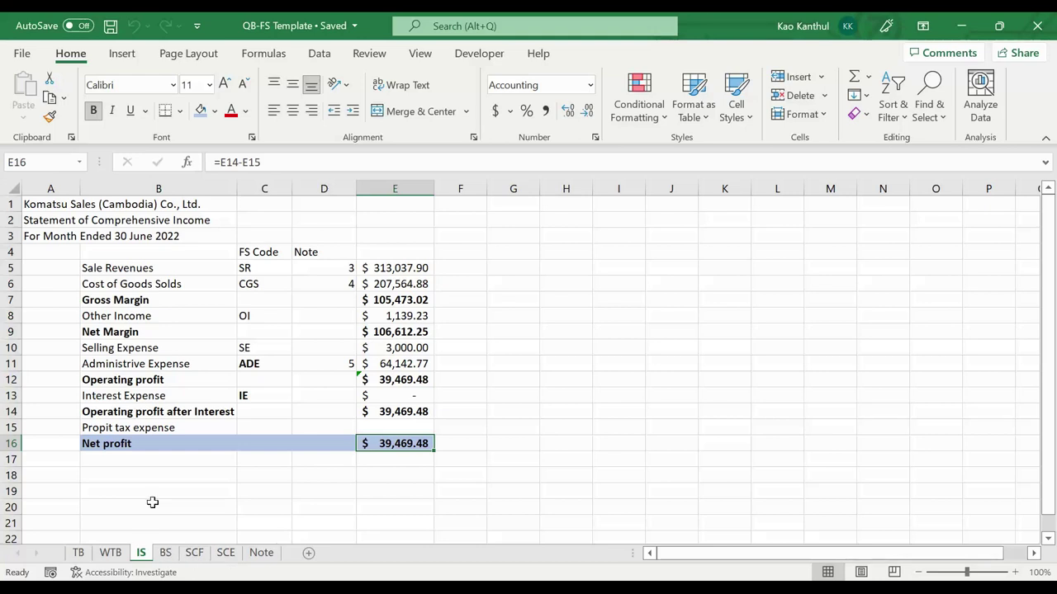
drag(146, 267, 385, 443)
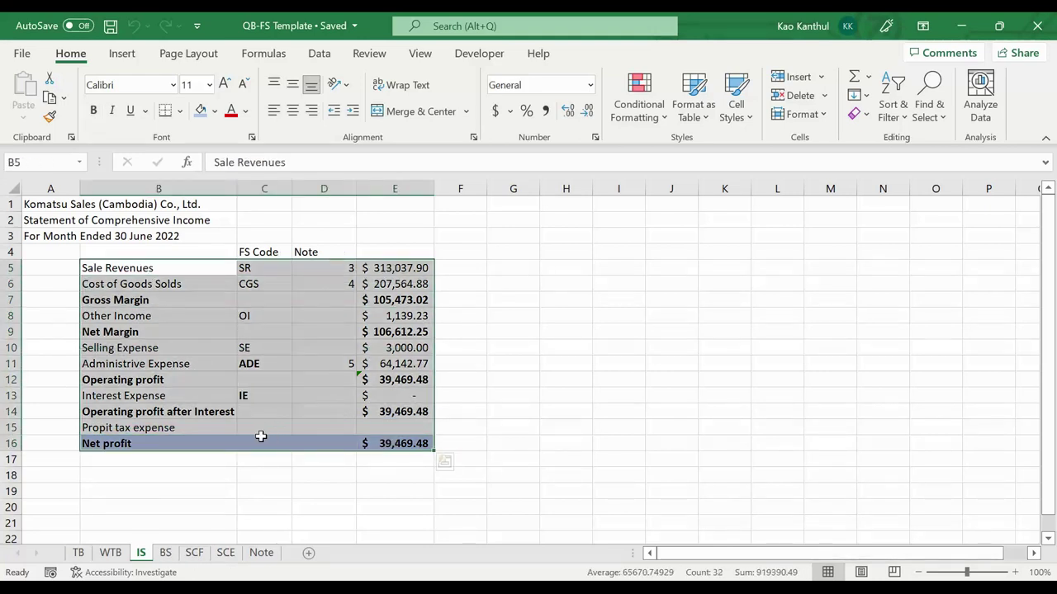
click(171, 553)
Switch back to QuickBooks and close the Profit & Loss report without memorizing it
key(alt+Tab)
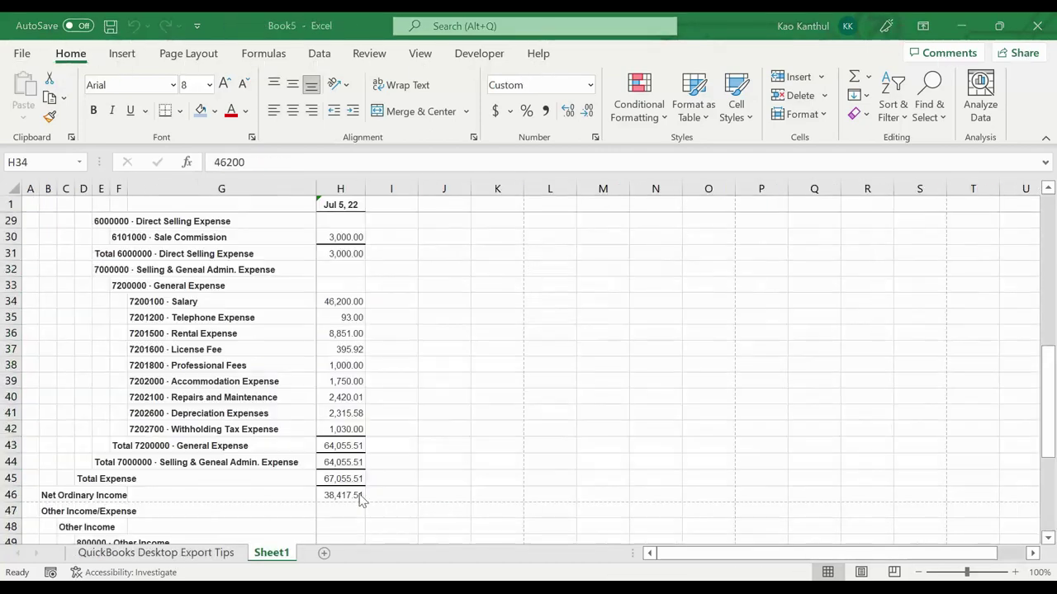
key(alt+Tab)
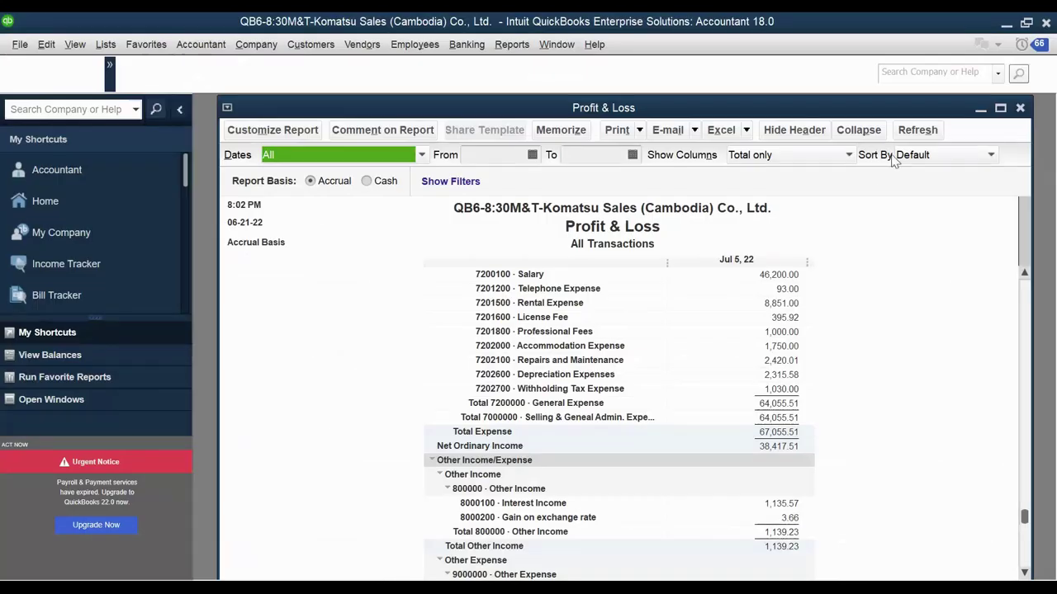
click(1023, 105)
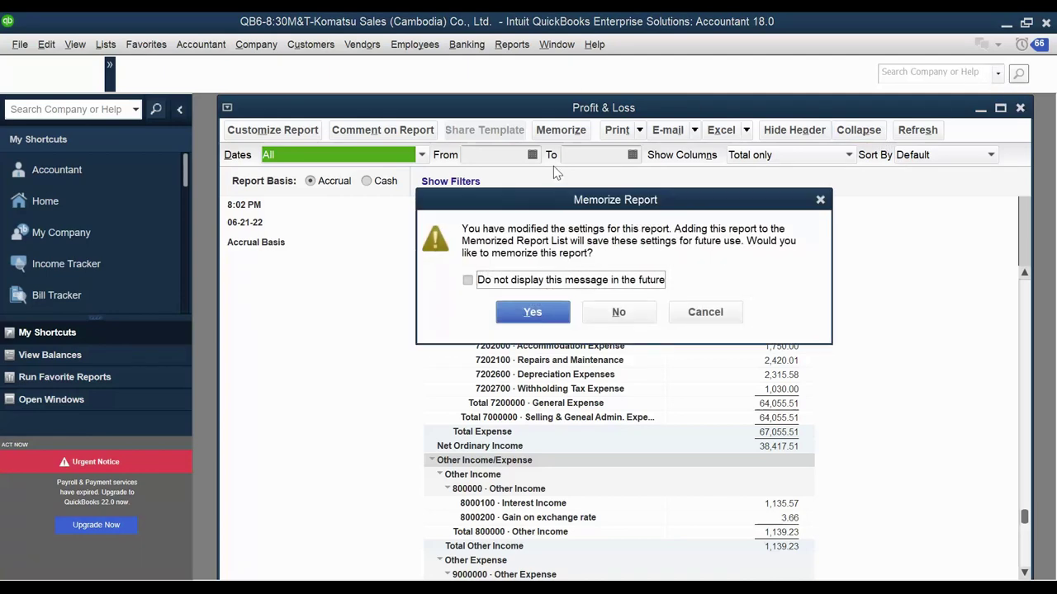
click(618, 311)
Run the Balance Sheet Standard report for all dates, down to its total liabilities and equity
click(512, 44)
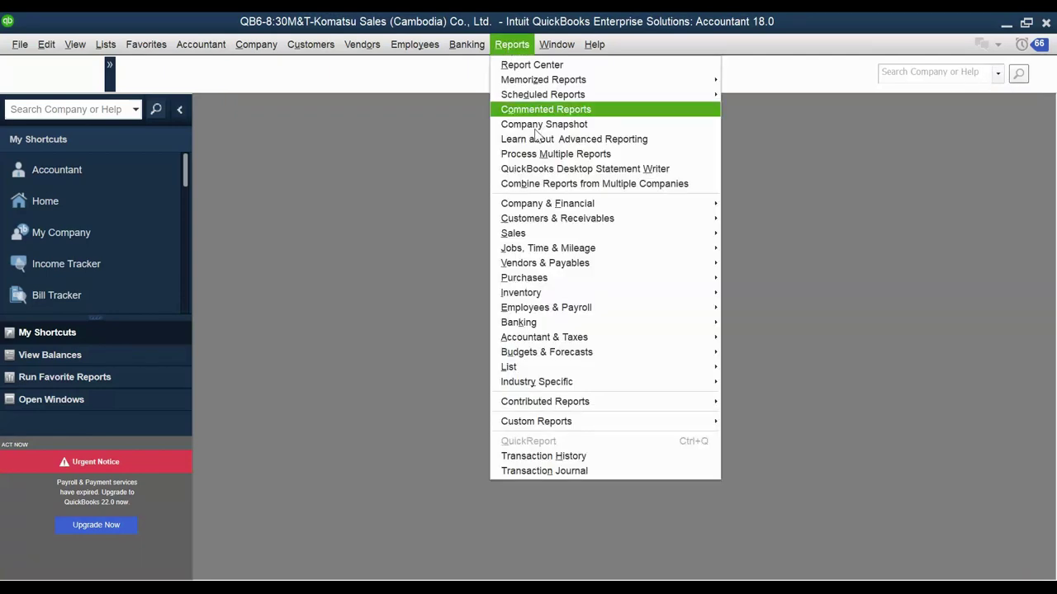
mouse_move(560, 213)
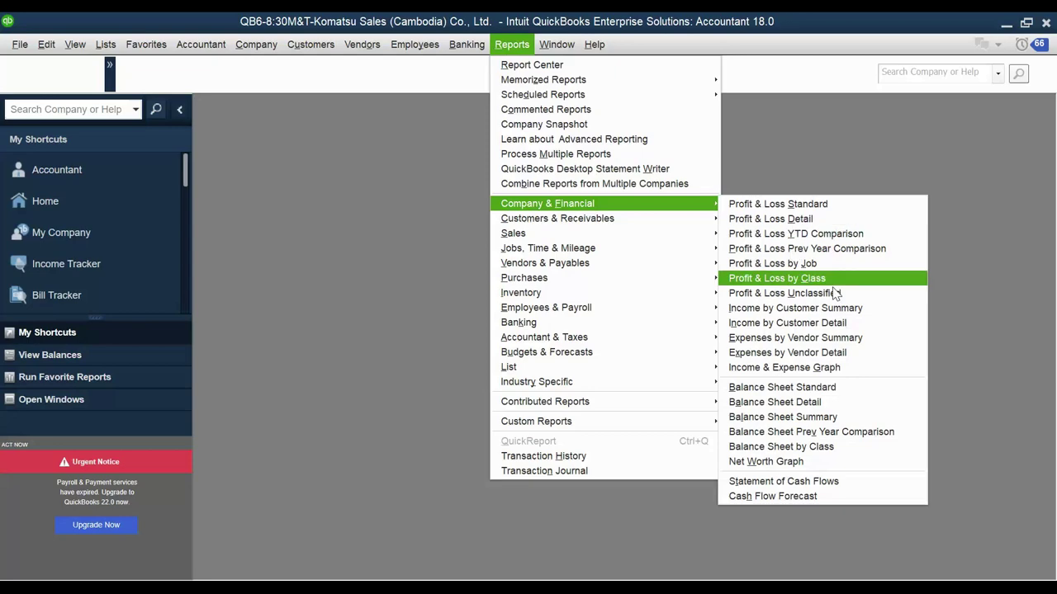
click(856, 392)
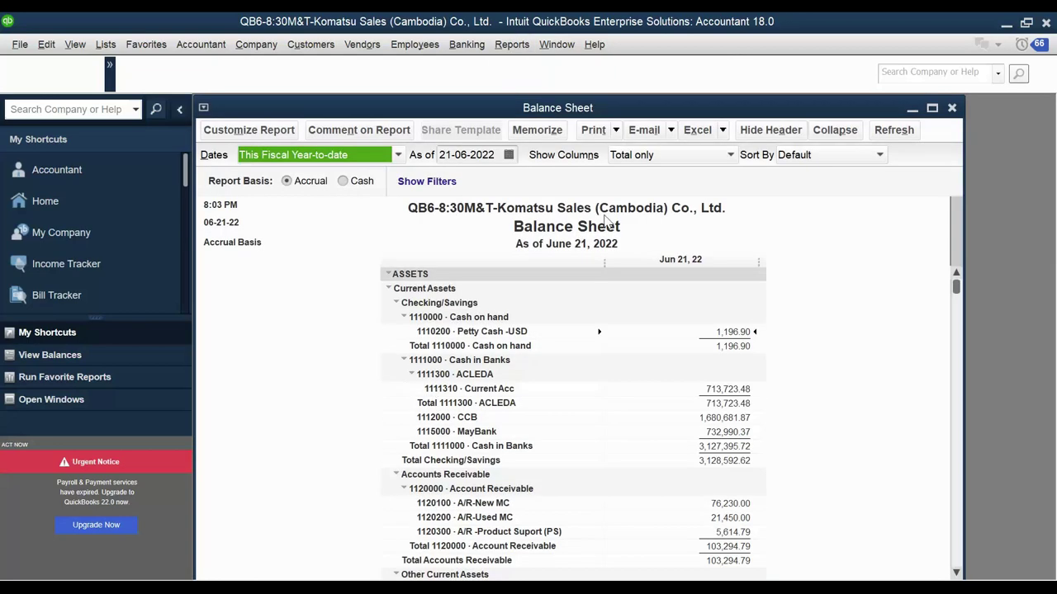
click(398, 154)
click(333, 176)
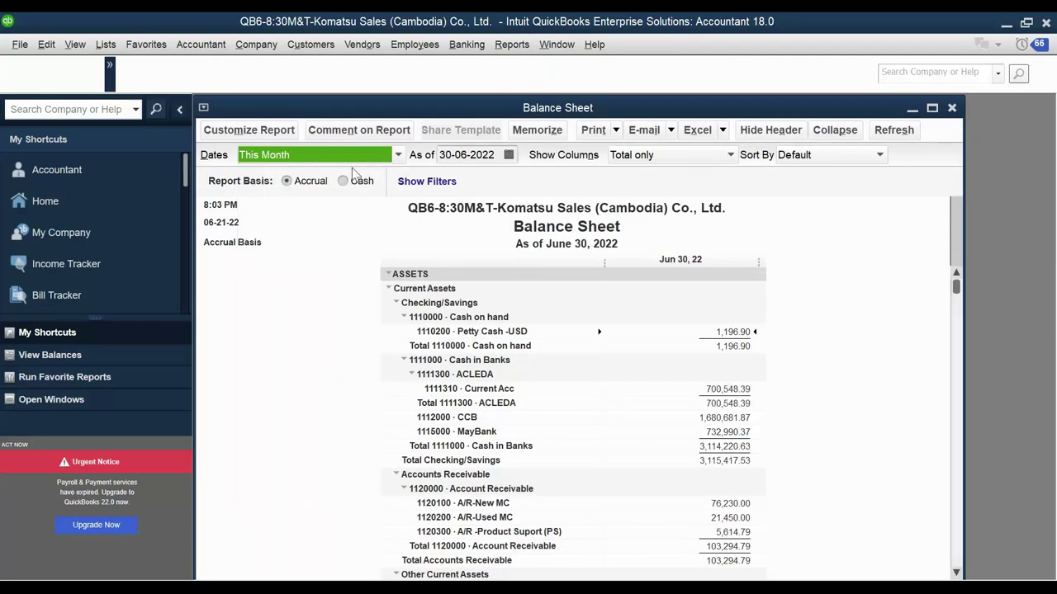
click(398, 154)
click(316, 175)
scroll(818, 368, down, 15)
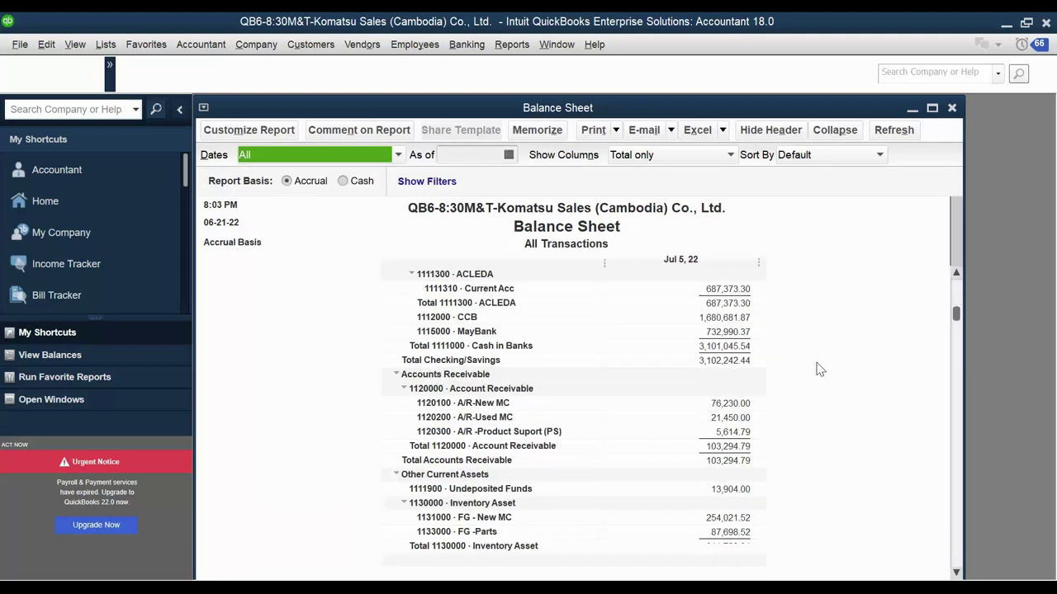
scroll(789, 515, down, 3)
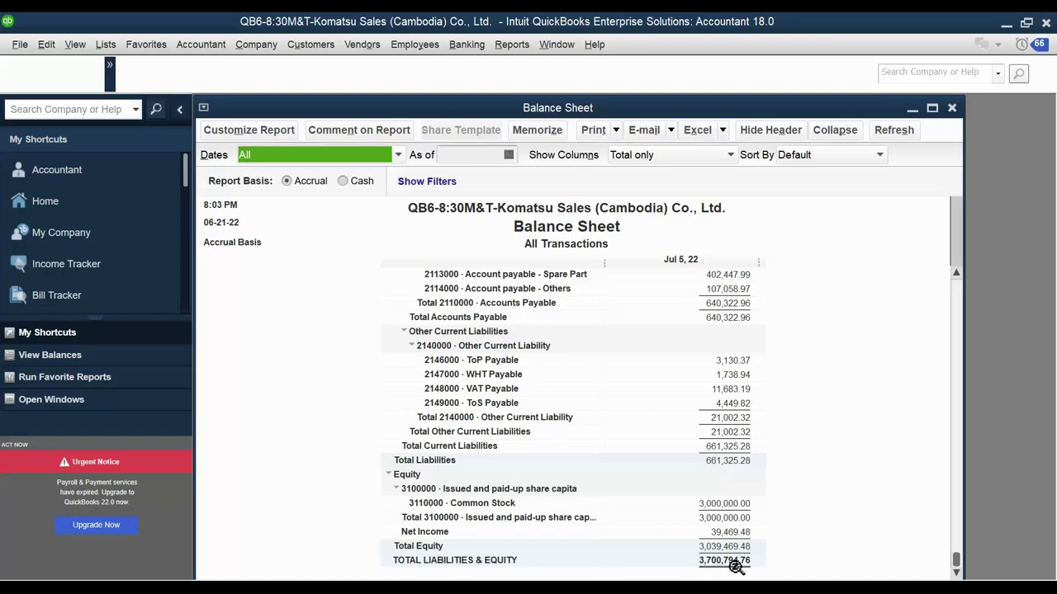
Switch to the QB-FS Template's BS sheet and check total liabilities and equity in G32 against the QuickBooks balance sheet
key(alt+Tab)
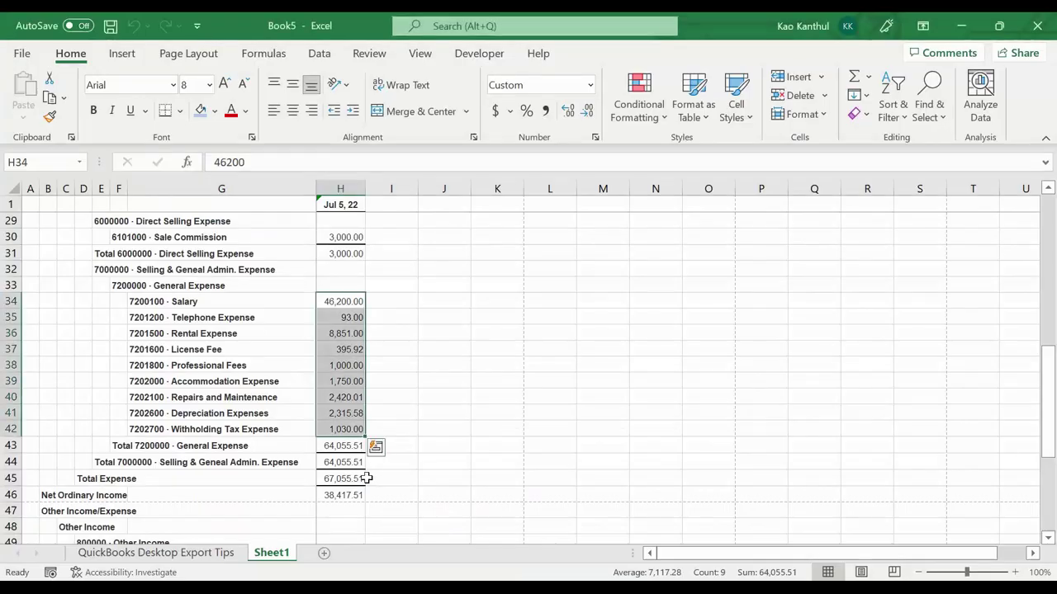
mouse_move(388, 587)
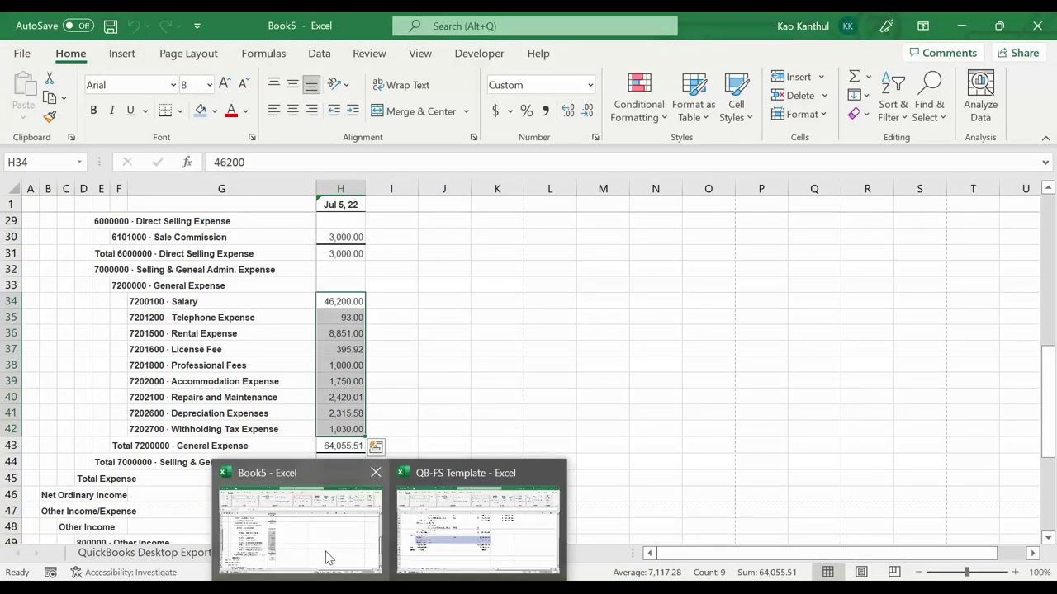
click(450, 555)
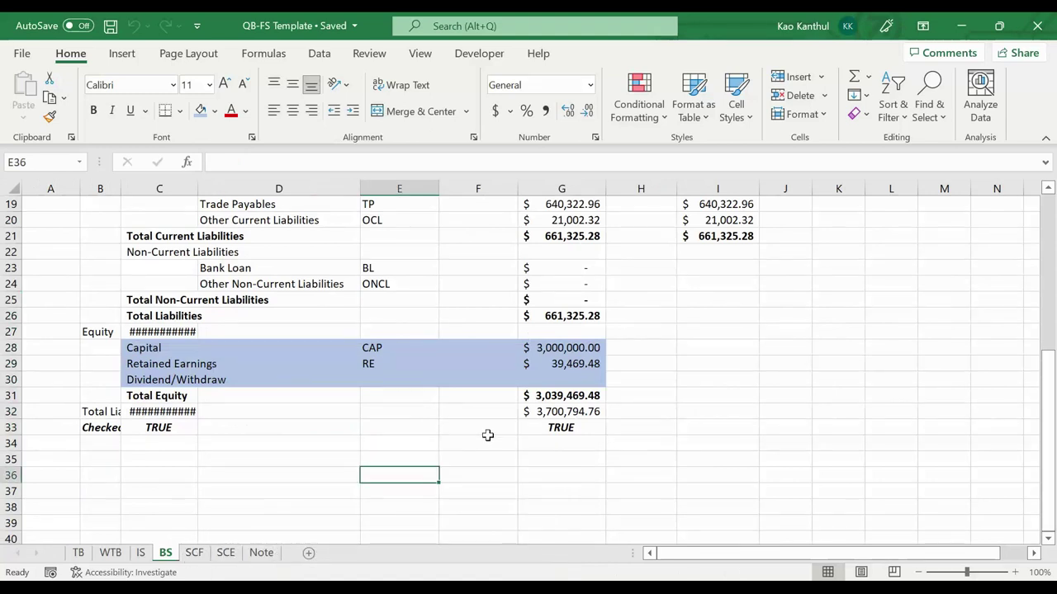
click(573, 411)
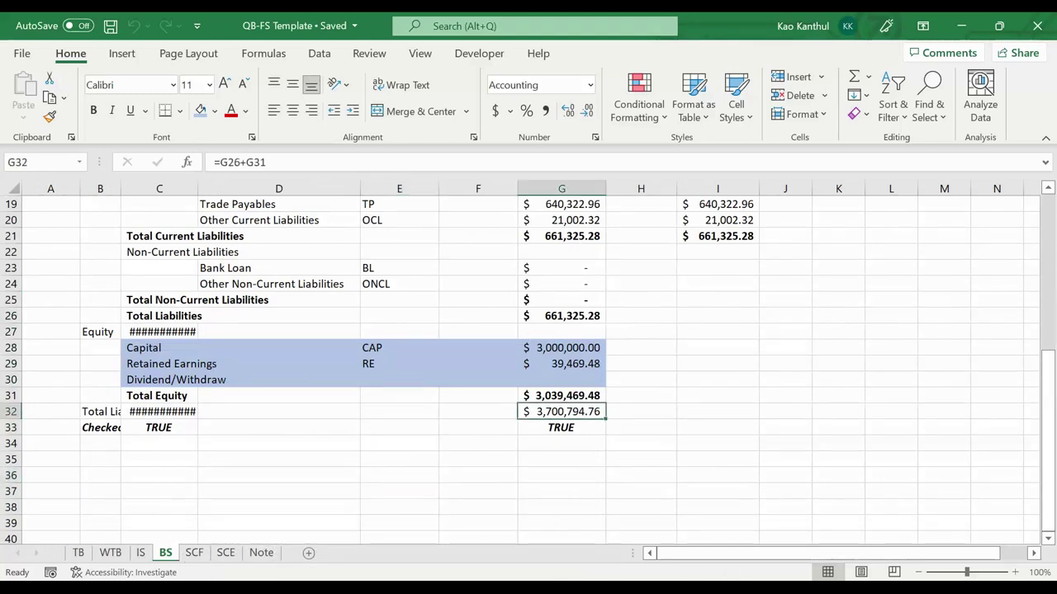
Switch back to QuickBooks and close the Balance Sheet report without memorizing it
key(alt+Tab)
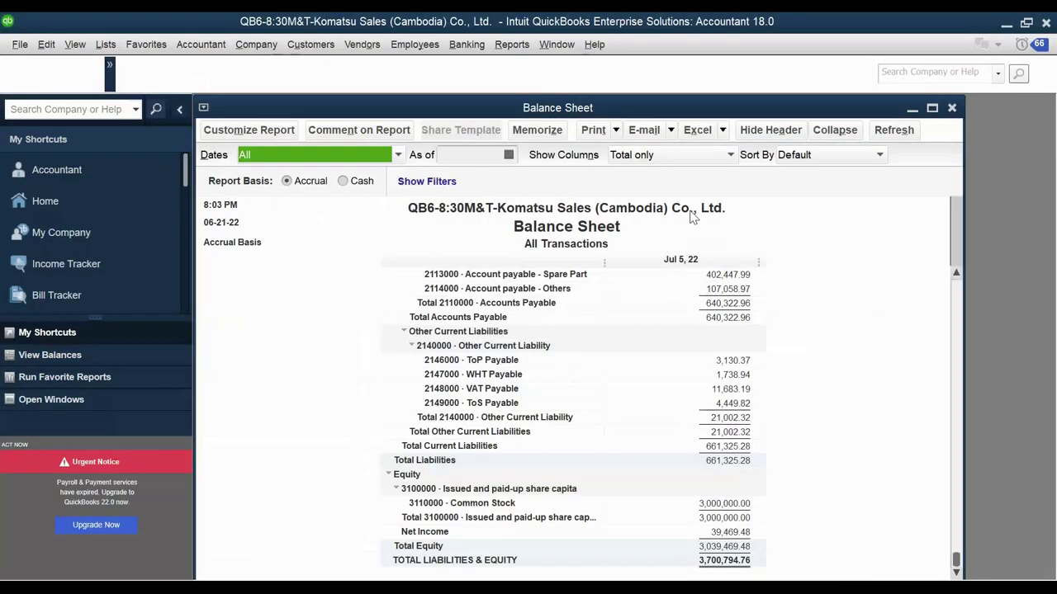
click(952, 108)
click(618, 309)
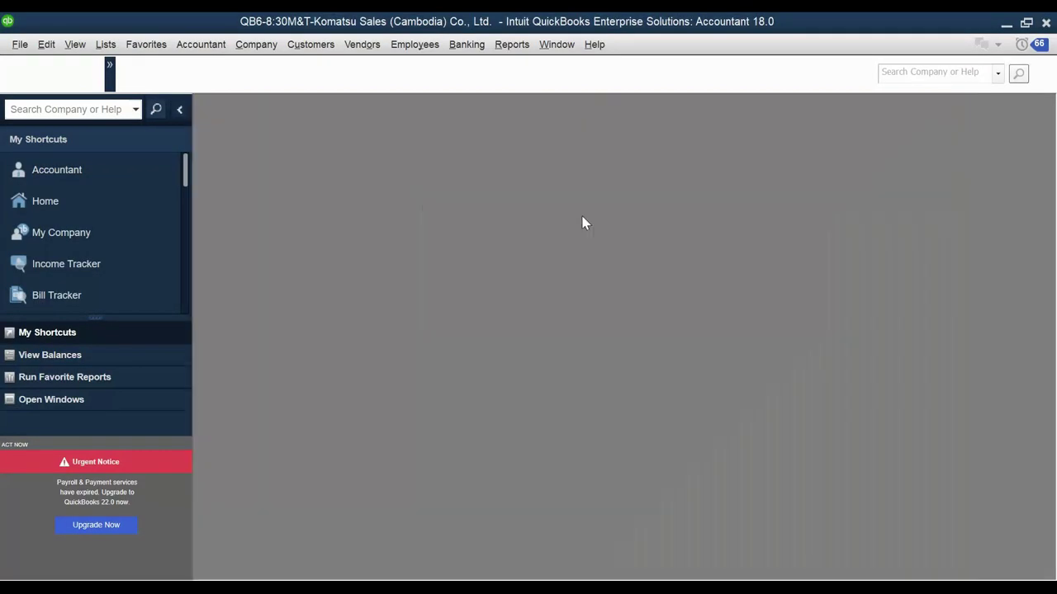
Run the Statement of Cash Flows report for all dates, down to its cash at end of period
click(513, 47)
mouse_move(547, 207)
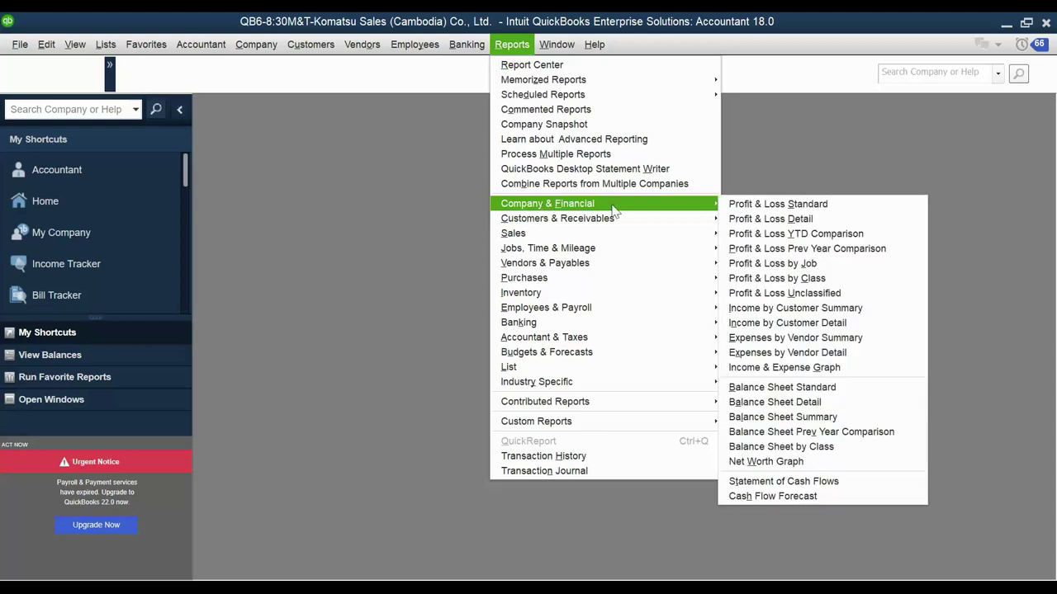
click(832, 483)
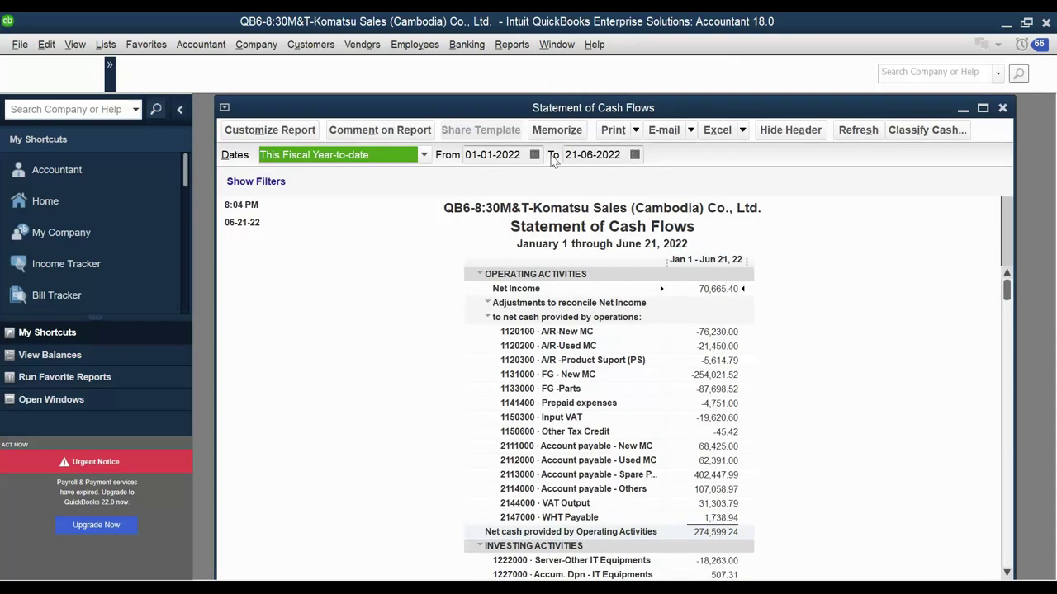
click(423, 154)
scroll(367, 183, up, 2)
click(339, 175)
scroll(764, 412, down, 5)
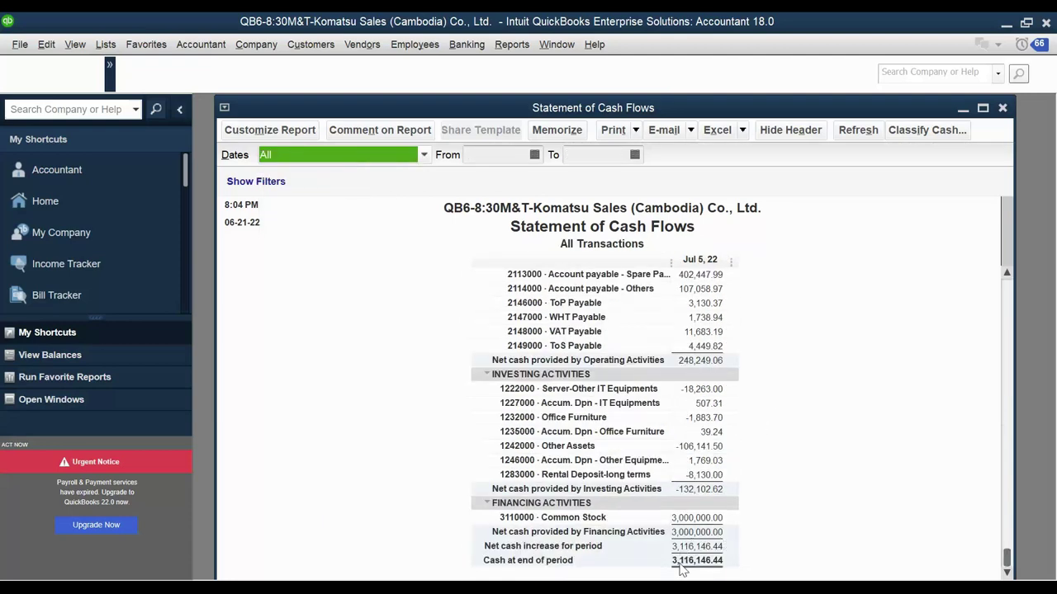
Switch to the QB-FS Template's SCF sheet and check the ending balance in E23 against the QuickBooks cash at end of period
key(alt+Tab)
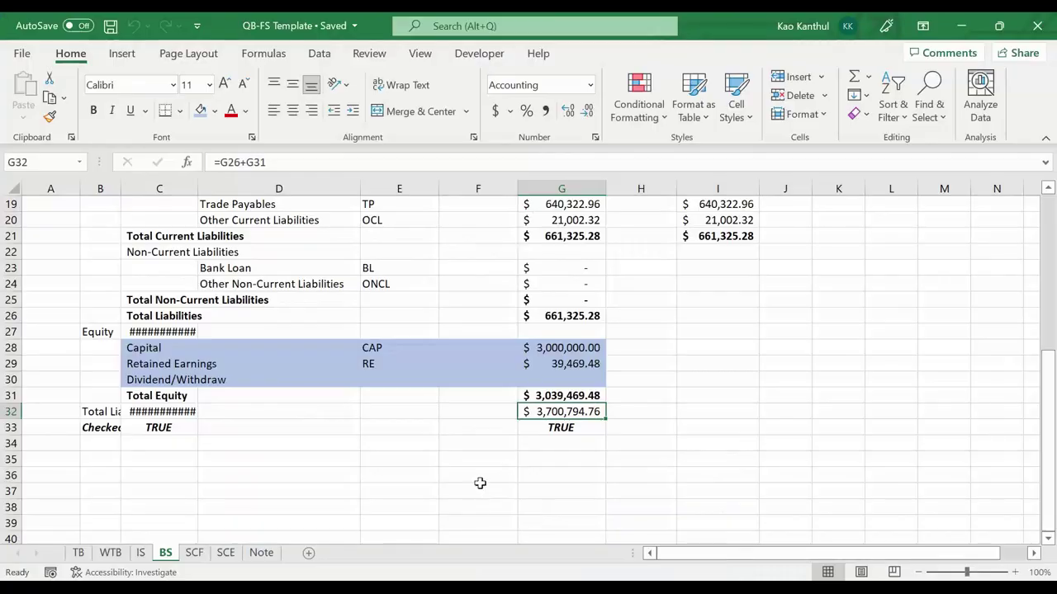
click(194, 552)
scroll(344, 487, down, 1)
click(423, 413)
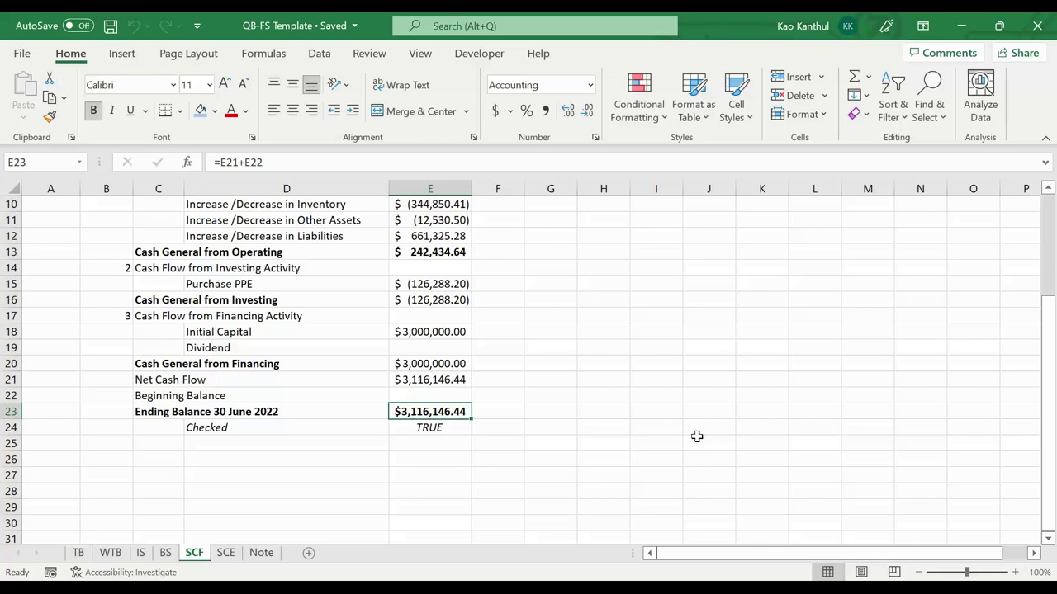
Return to QuickBooks and examine which accounts fall under the operating, investing and financing sections of the Statement of Cash Flows
key(alt+Tab)
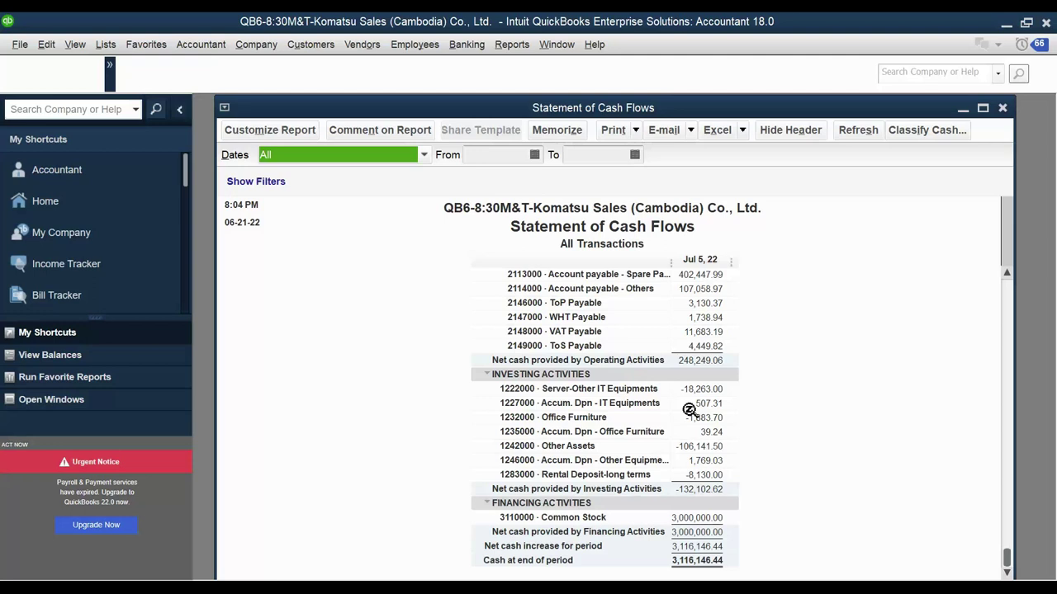
scroll(643, 401, up, 5)
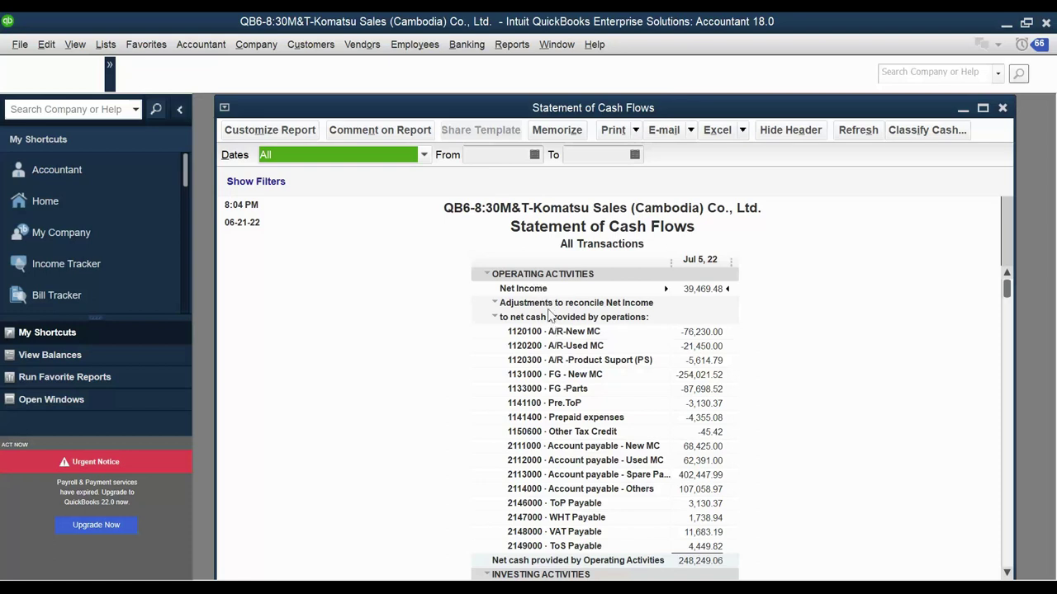
scroll(549, 322, down, 2)
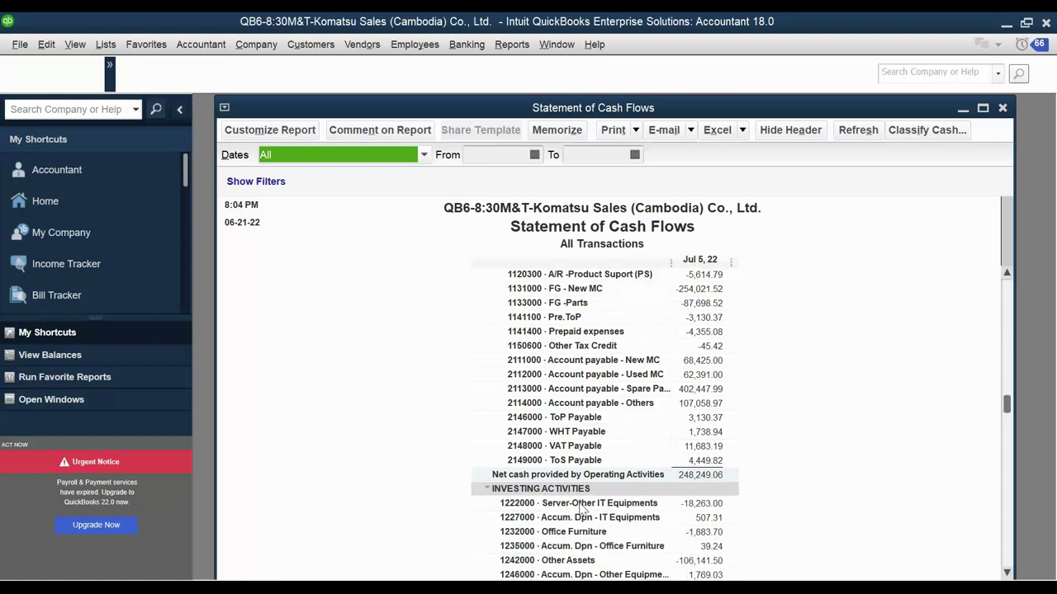
scroll(580, 511, down, 3)
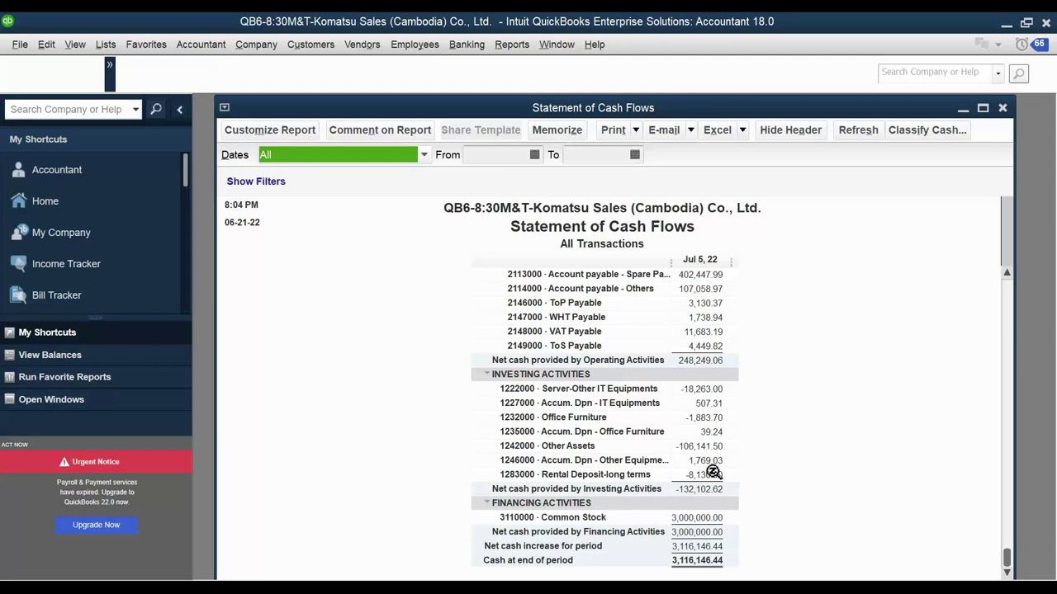
scroll(712, 436, up, 5)
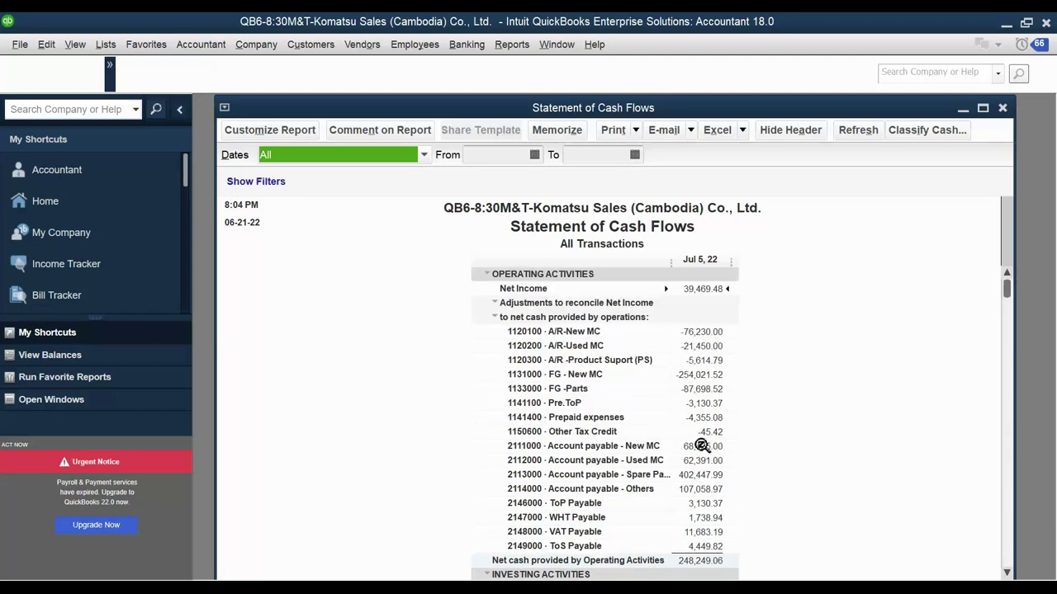
scroll(704, 443, down, 1)
scroll(701, 442, down, 3)
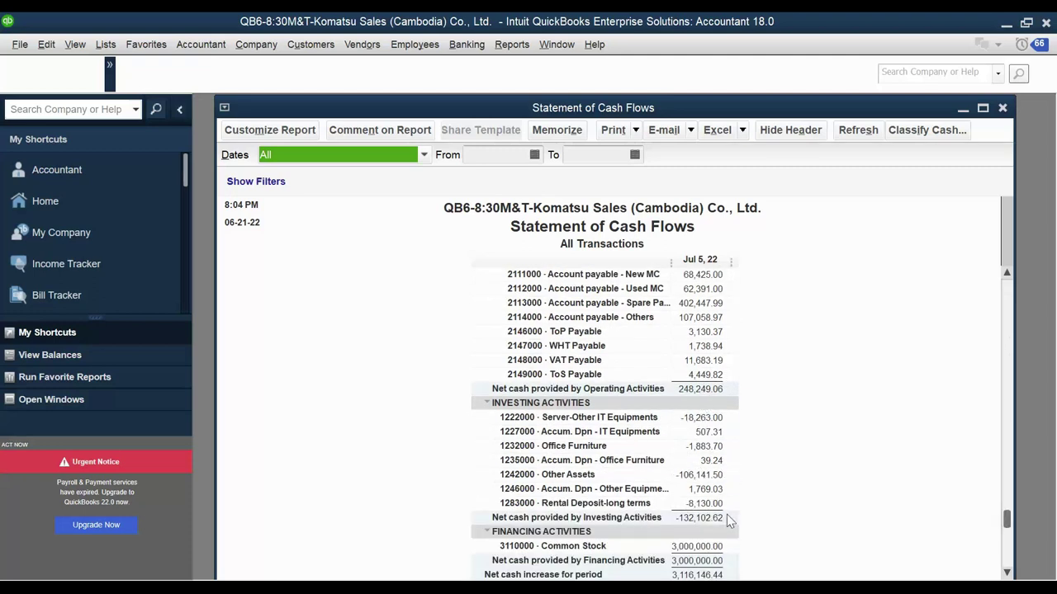
scroll(708, 520, down, 1)
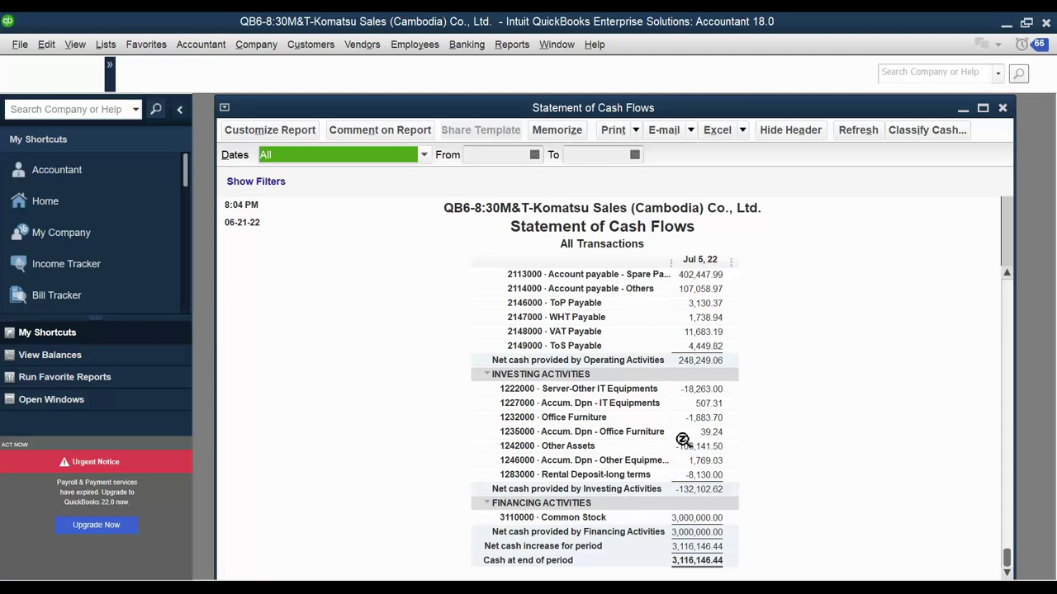
scroll(684, 437, up, 4)
scroll(684, 439, up, 1)
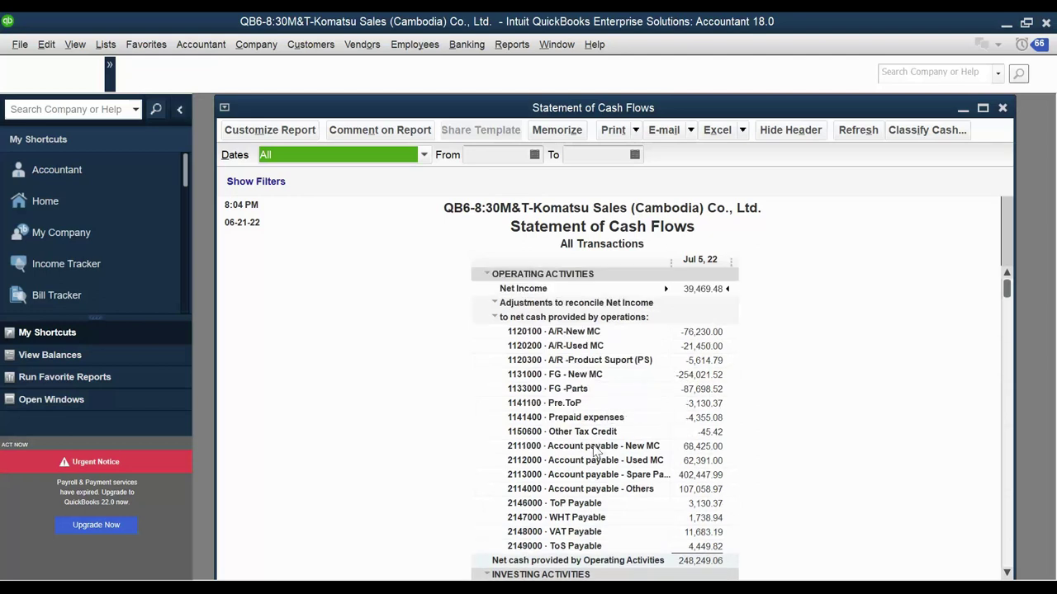
scroll(593, 444, down, 4)
scroll(619, 469, down, 1)
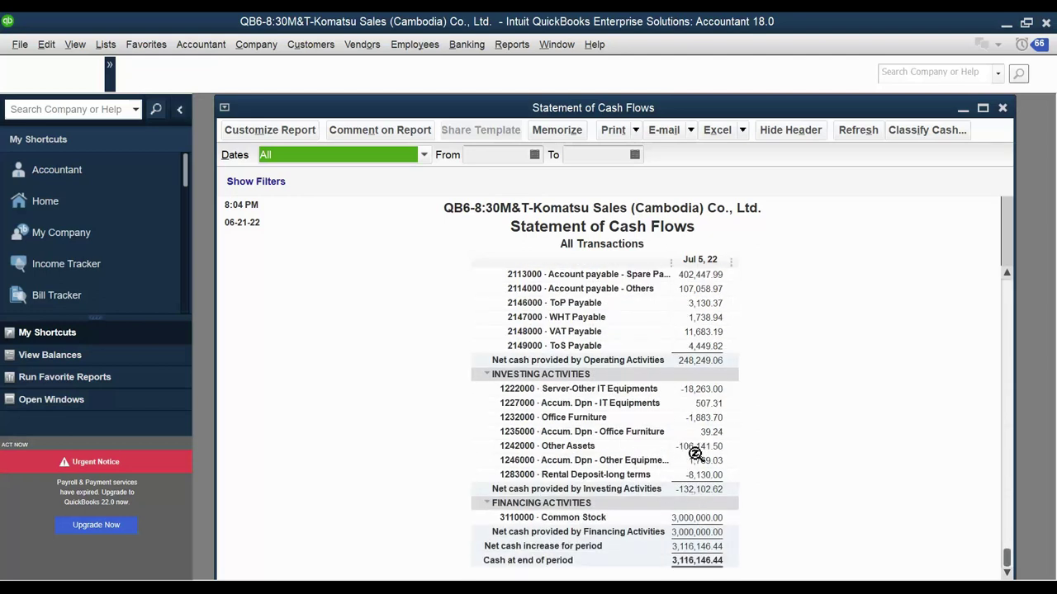
scroll(691, 473, up, 5)
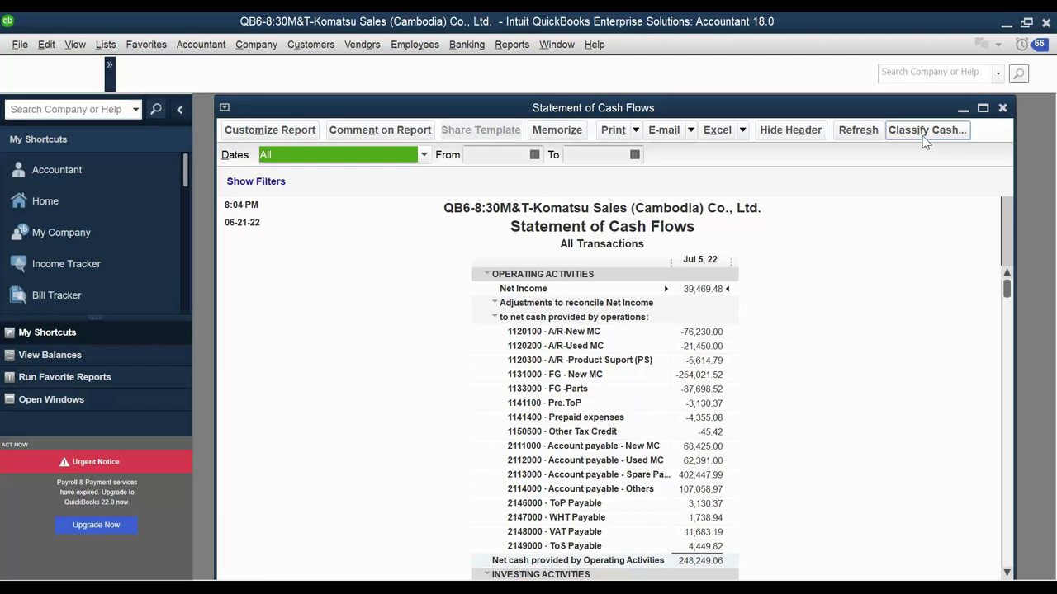
scroll(702, 413, down, 5)
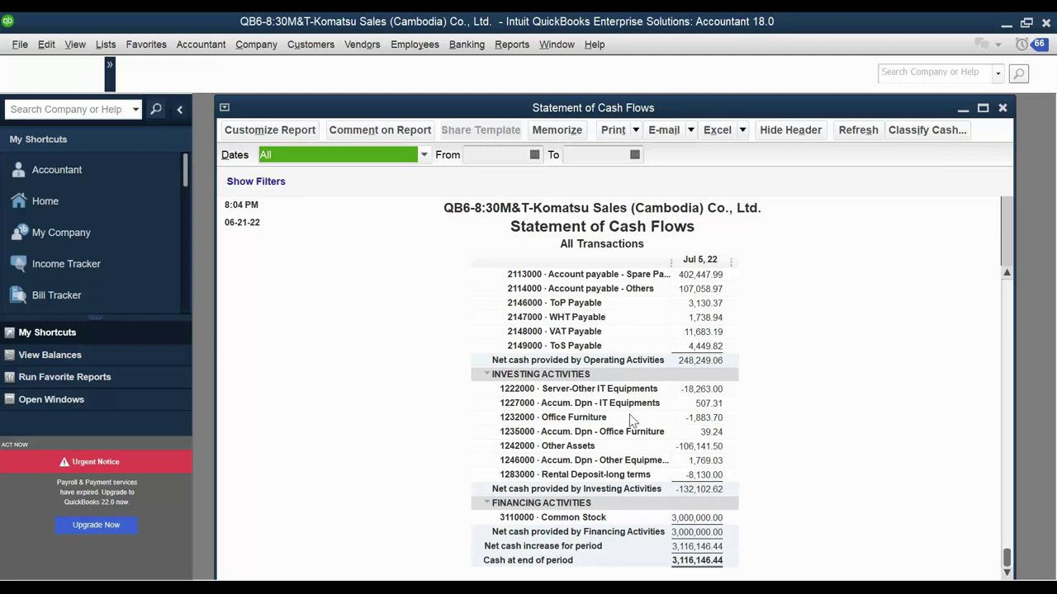
In Classify Cash, assign Accum. Dpn - IT Equipments, Accum. Dpn - Office Furniture, Accum. Dpn - Other Equipment and Rental Deposit-long terms to Operating
click(910, 133)
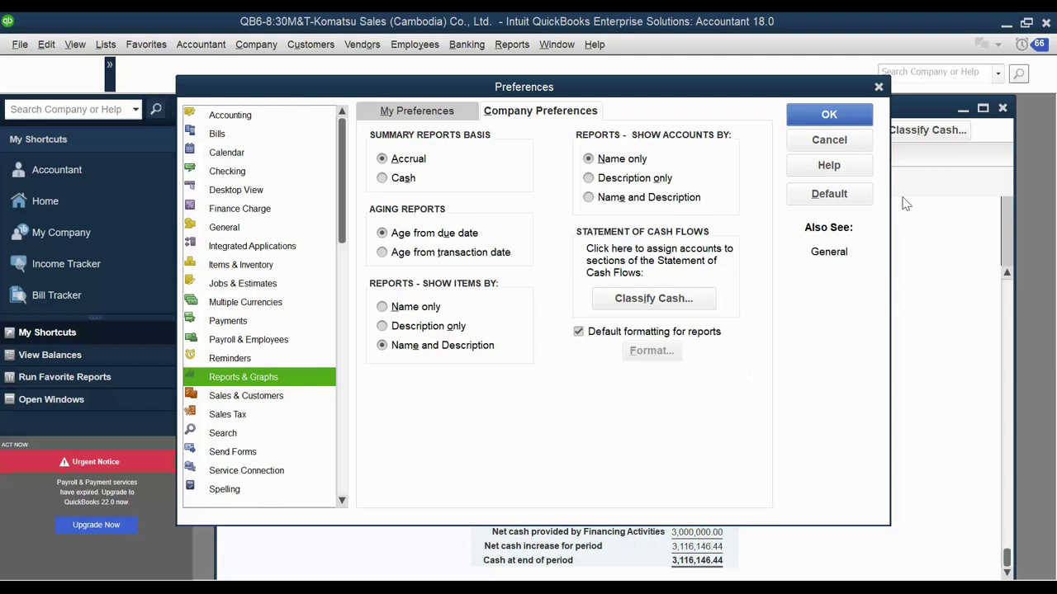
click(648, 300)
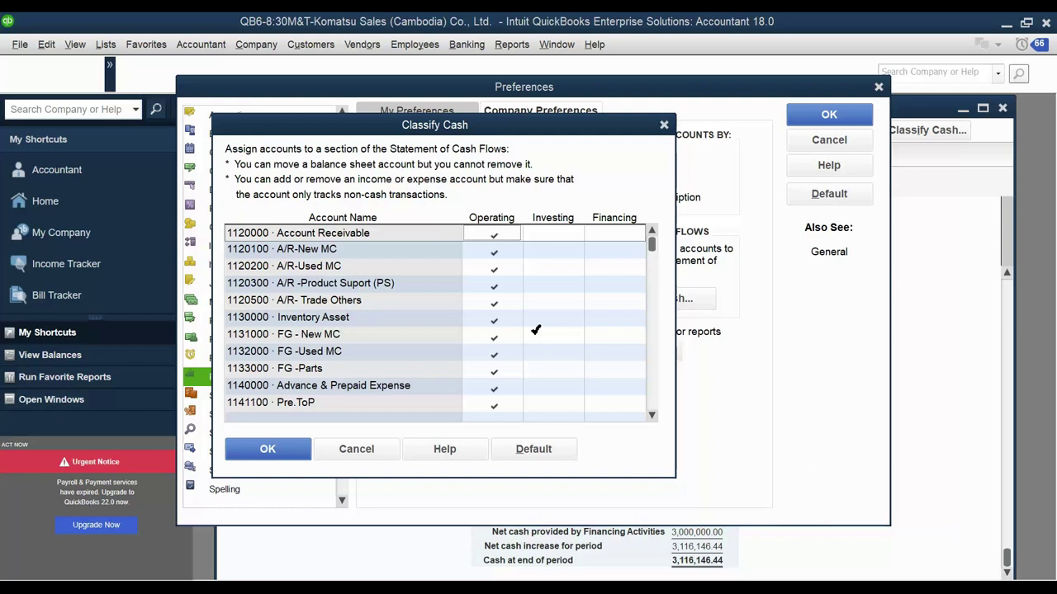
scroll(515, 314, down, 4)
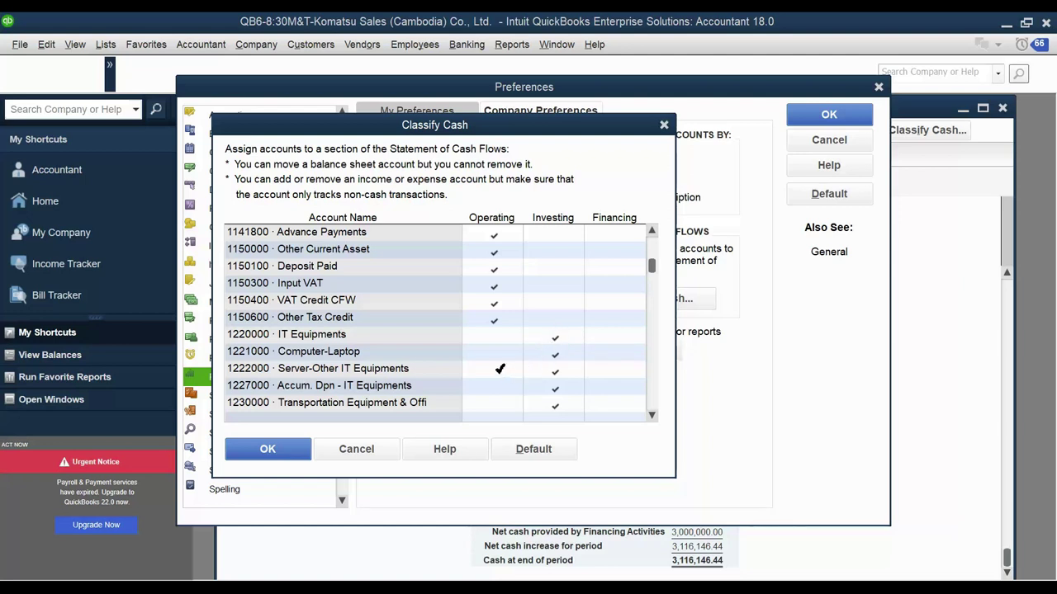
click(499, 386)
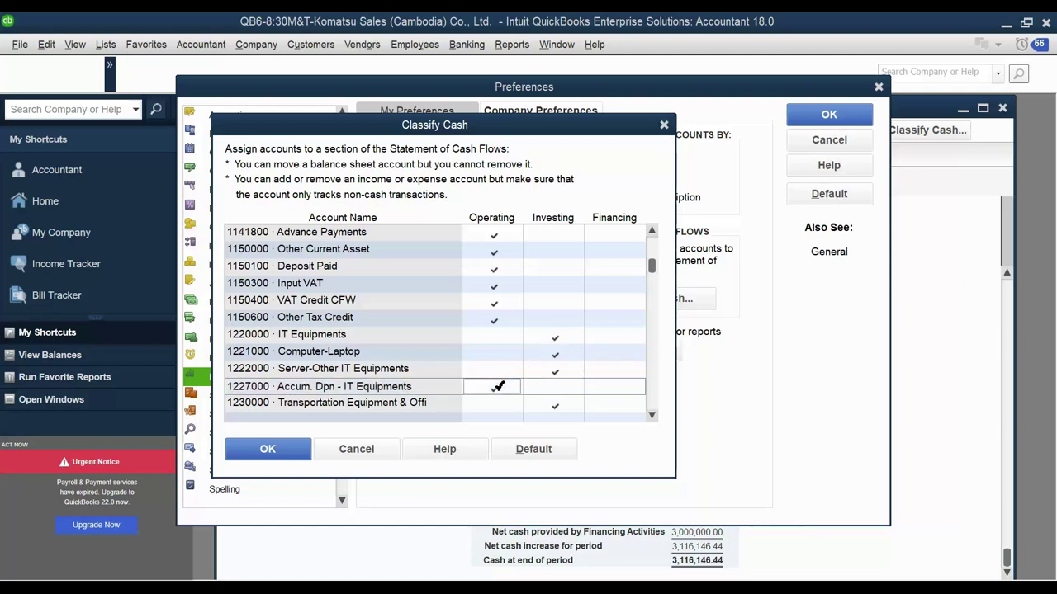
scroll(498, 385, down, 1)
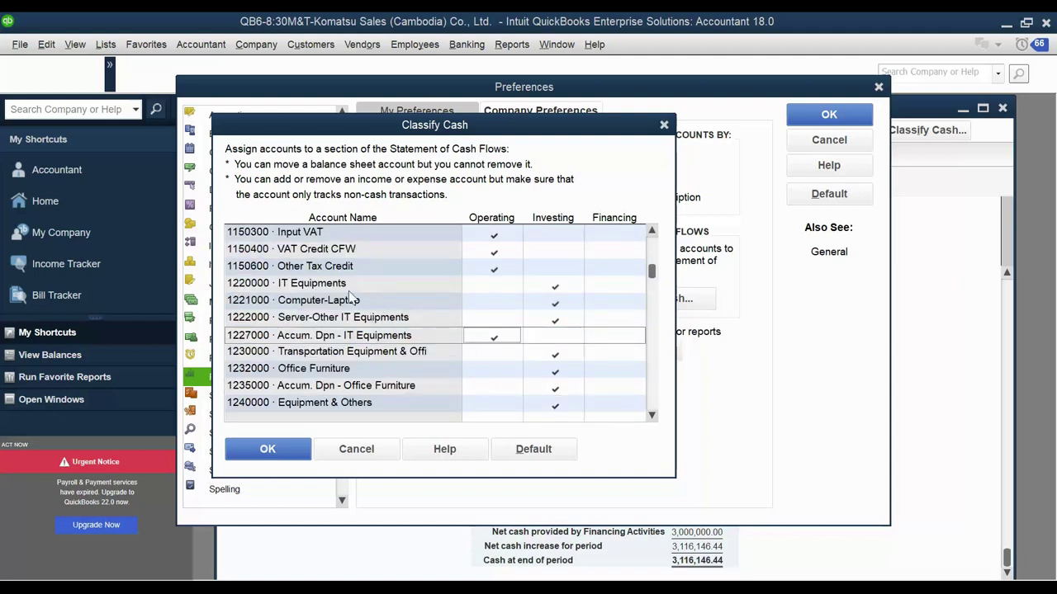
click(495, 383)
scroll(495, 383, down, 1)
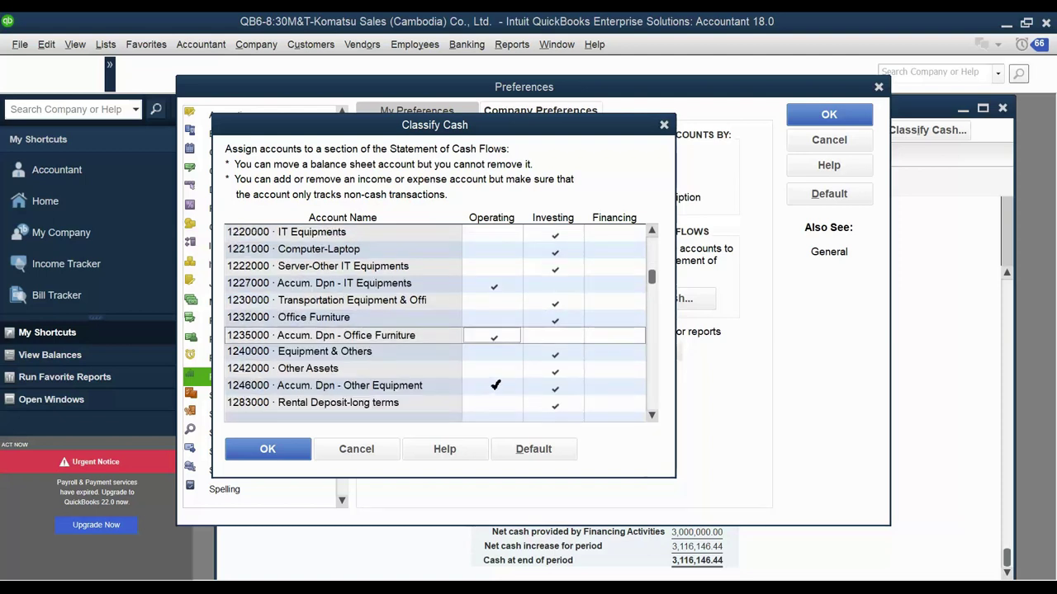
click(496, 383)
scroll(496, 383, down, 1)
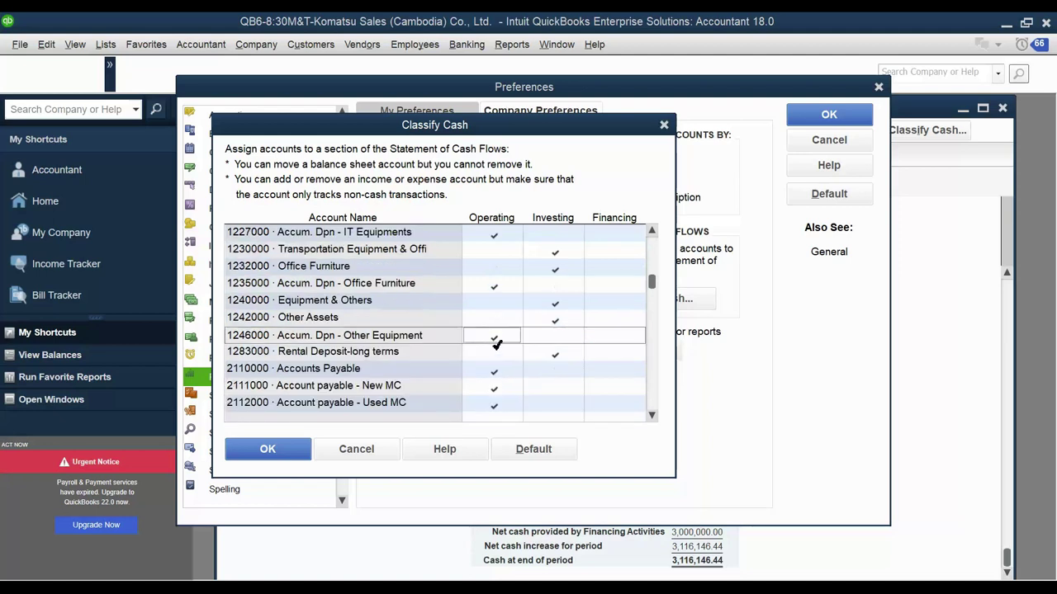
click(506, 354)
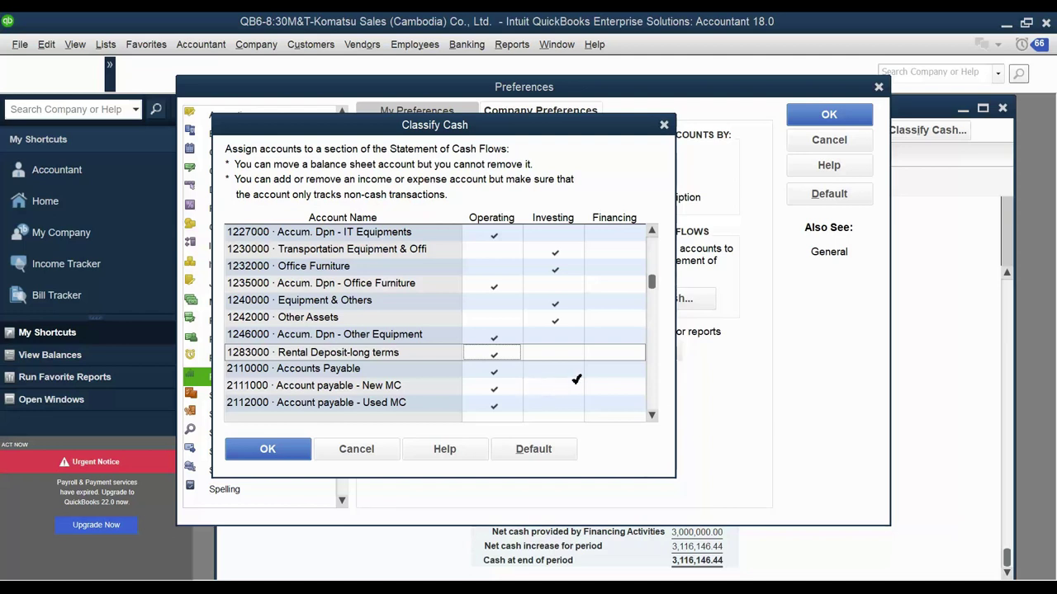
Review the cash flow classification of the remaining accounts, from payables and equity through the revenue and expense accounts
scroll(592, 318, up, 1)
scroll(593, 322, down, 1)
scroll(535, 379, down, 10)
scroll(517, 372, up, 3)
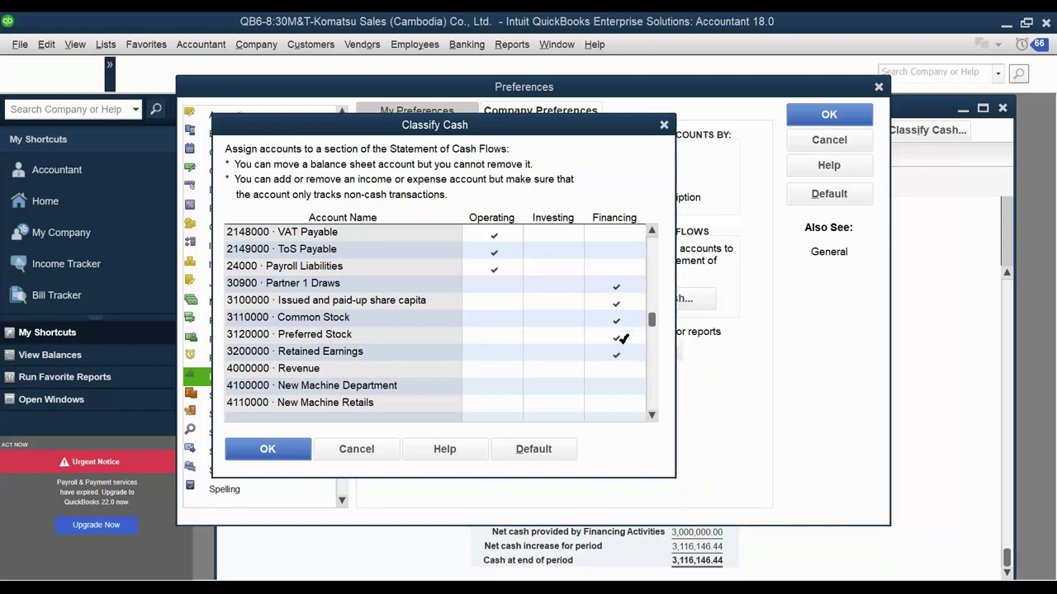
scroll(625, 347, down, 1)
scroll(346, 326, down, 5)
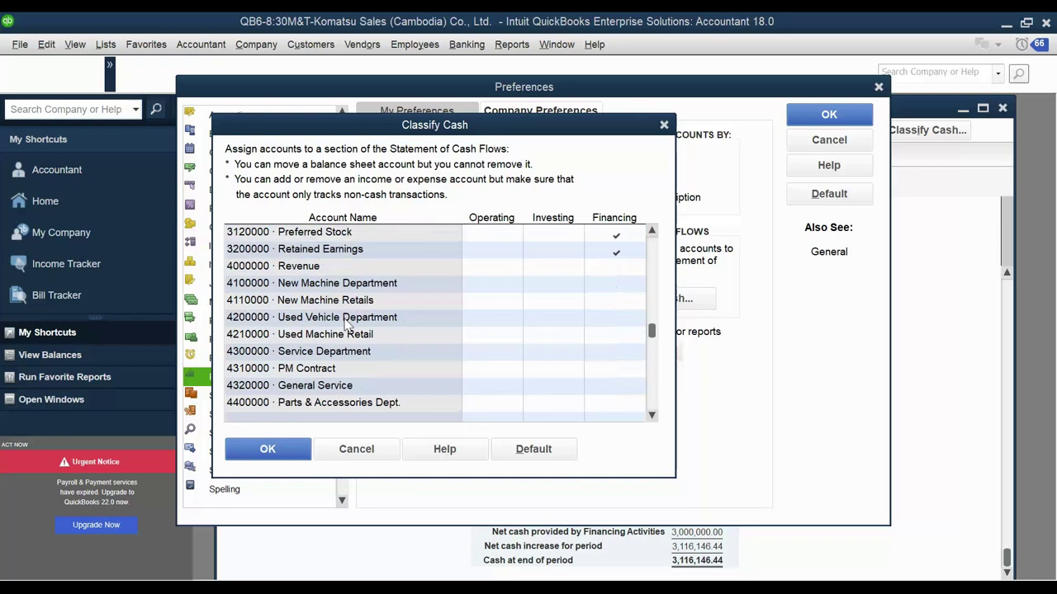
scroll(345, 334, down, 12)
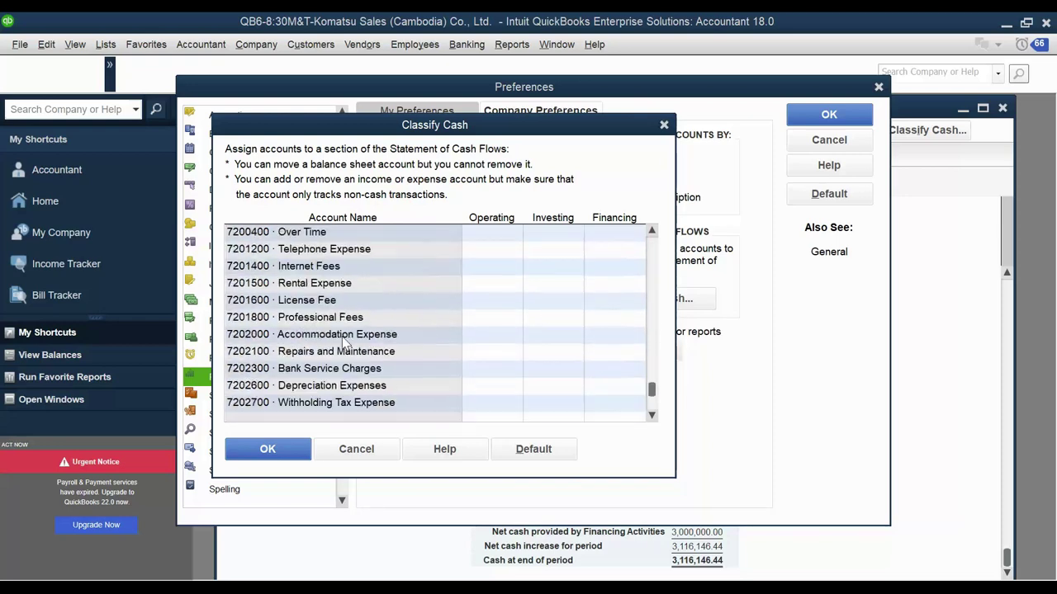
scroll(342, 339, up, 1)
scroll(405, 355, up, 15)
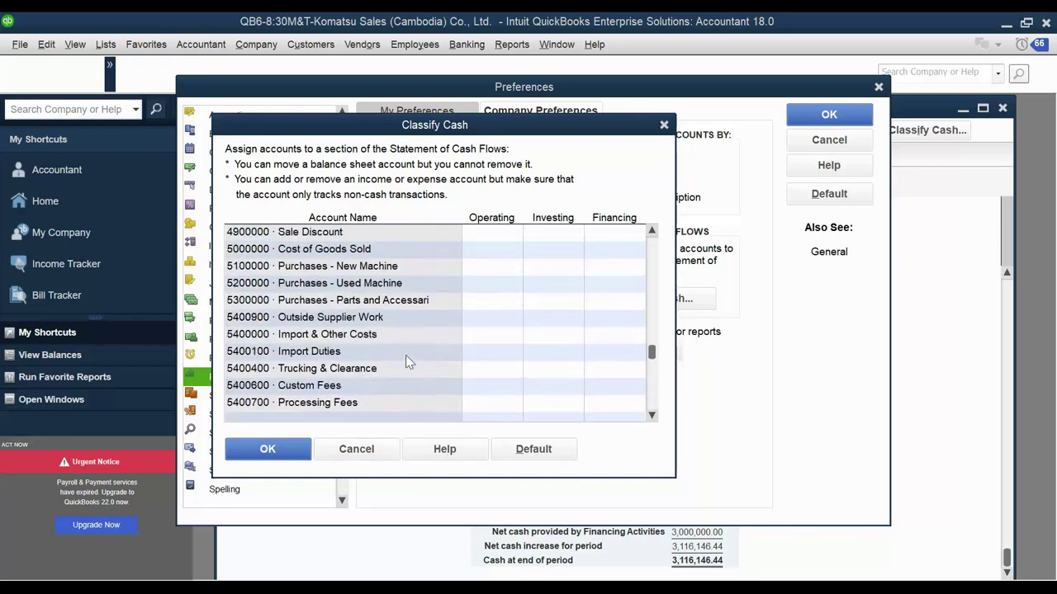
scroll(413, 355, up, 1)
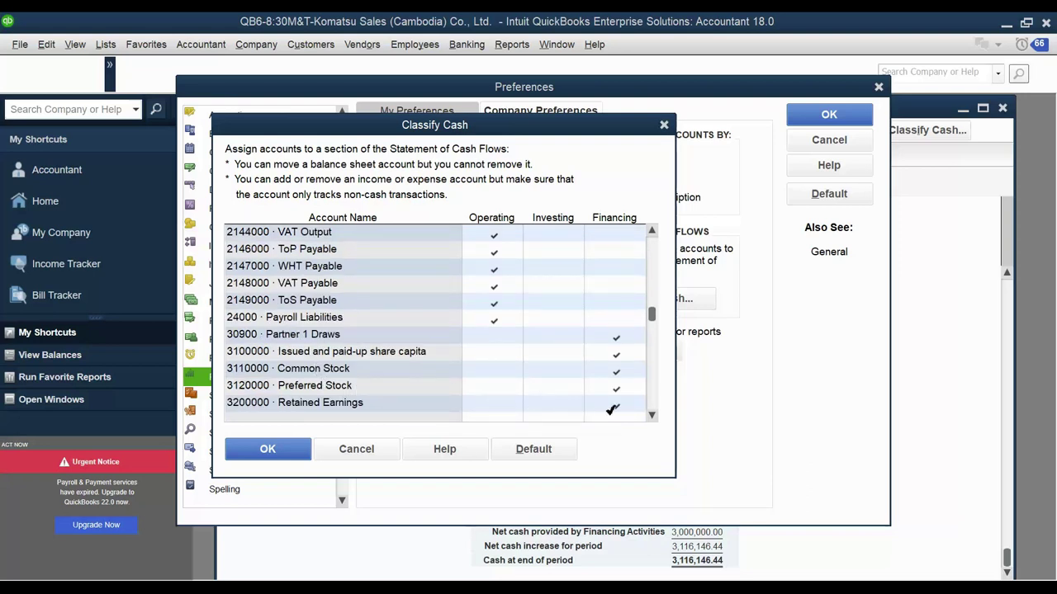
scroll(570, 371, down, 2)
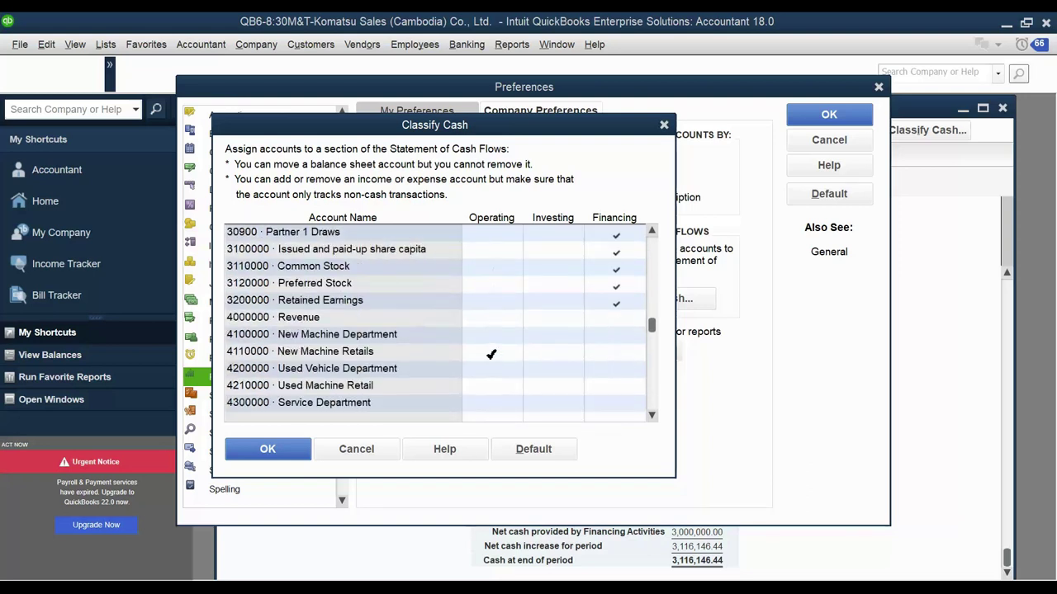
scroll(488, 365, down, 12)
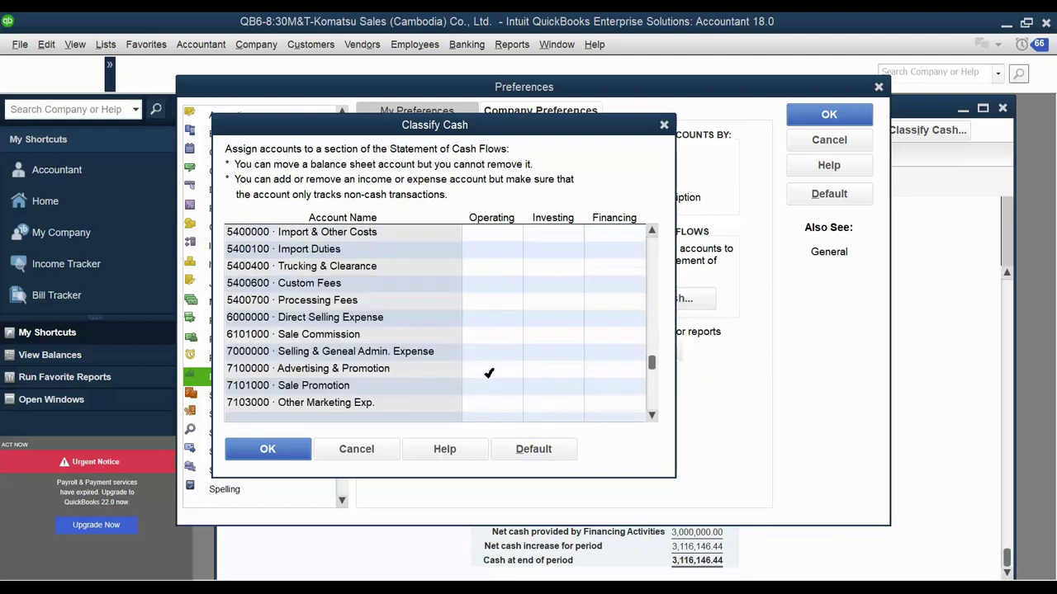
scroll(487, 376, up, 15)
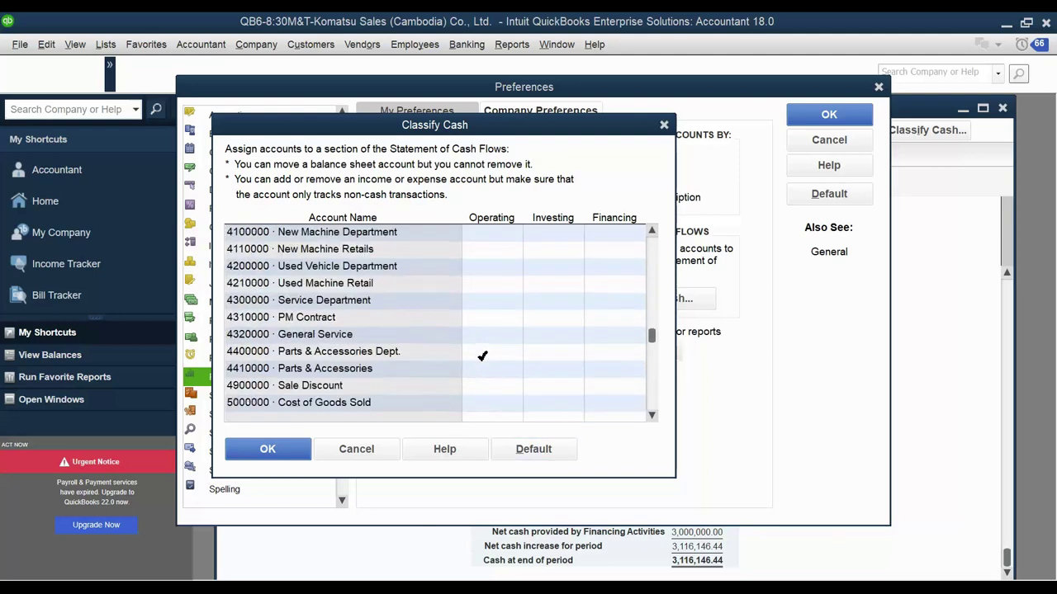
scroll(501, 386, down, 2)
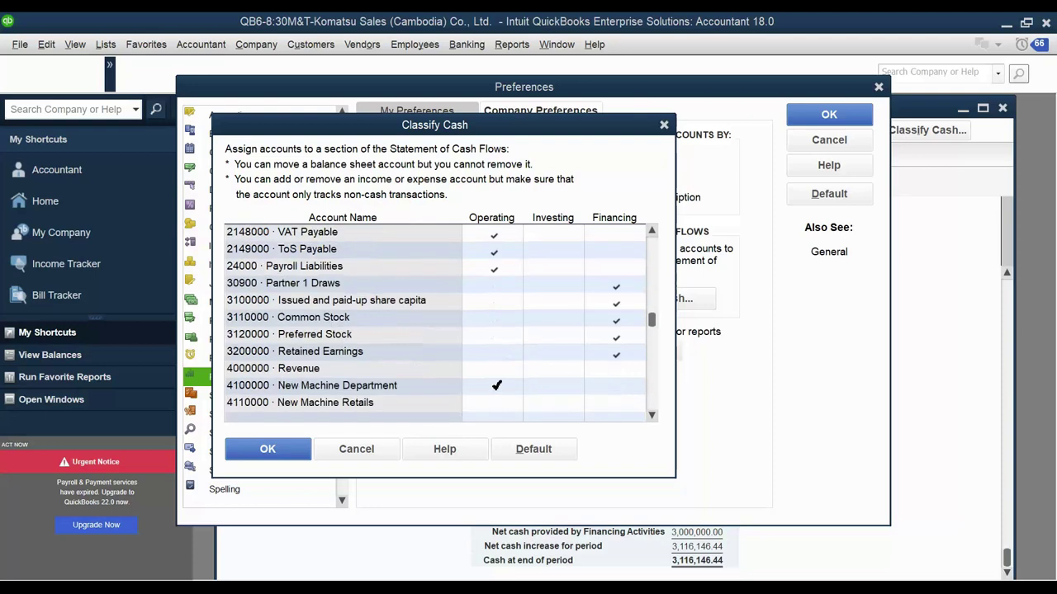
Save the cash flow classifications and report preferences, and refresh the Statement of Cash Flows
click(285, 459)
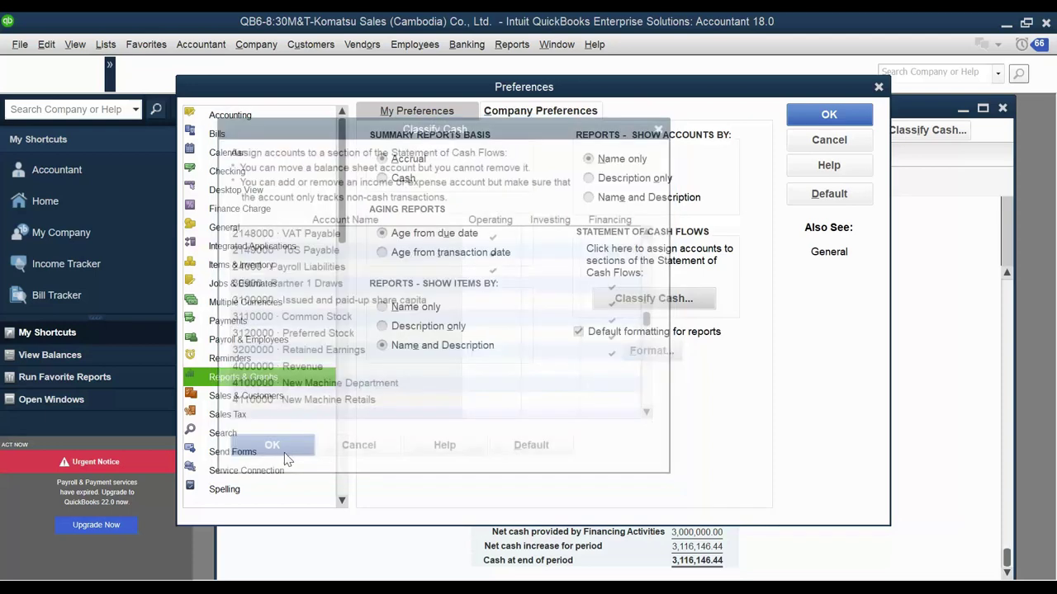
click(838, 117)
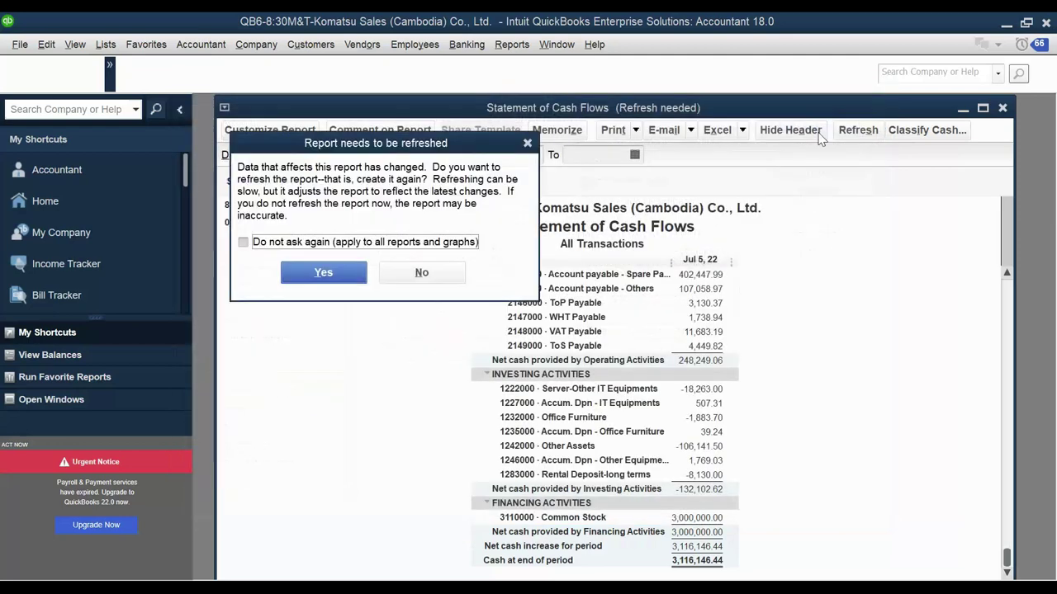
click(355, 277)
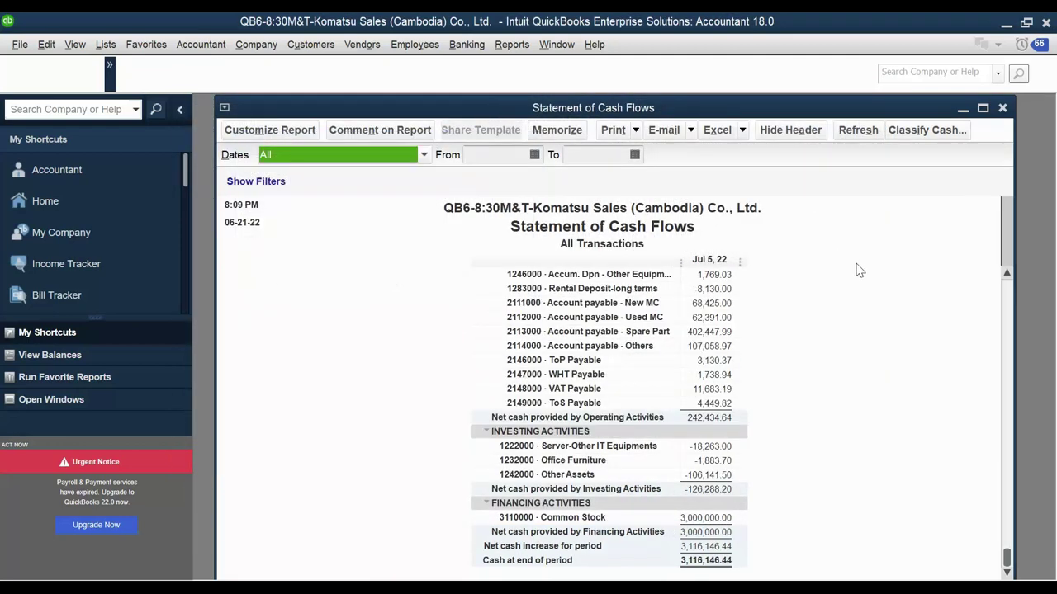
click(859, 132)
Compare the operating, investing and financing figures in the refreshed Statement of Cash Flows with the QB-FS Template's SCF sheet in Excel
scroll(702, 412, up, 3)
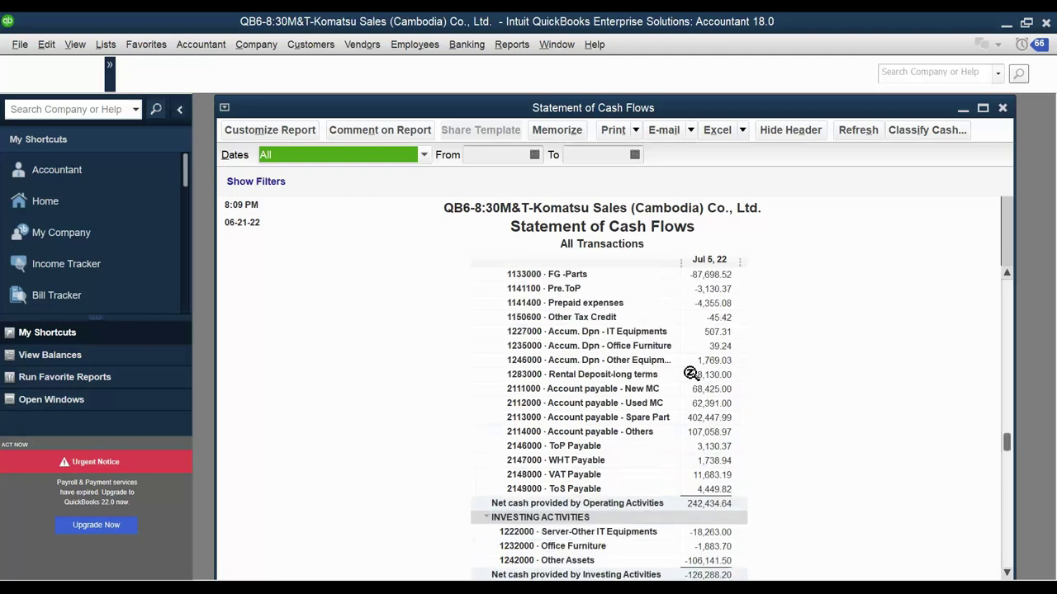
scroll(713, 363, up, 1)
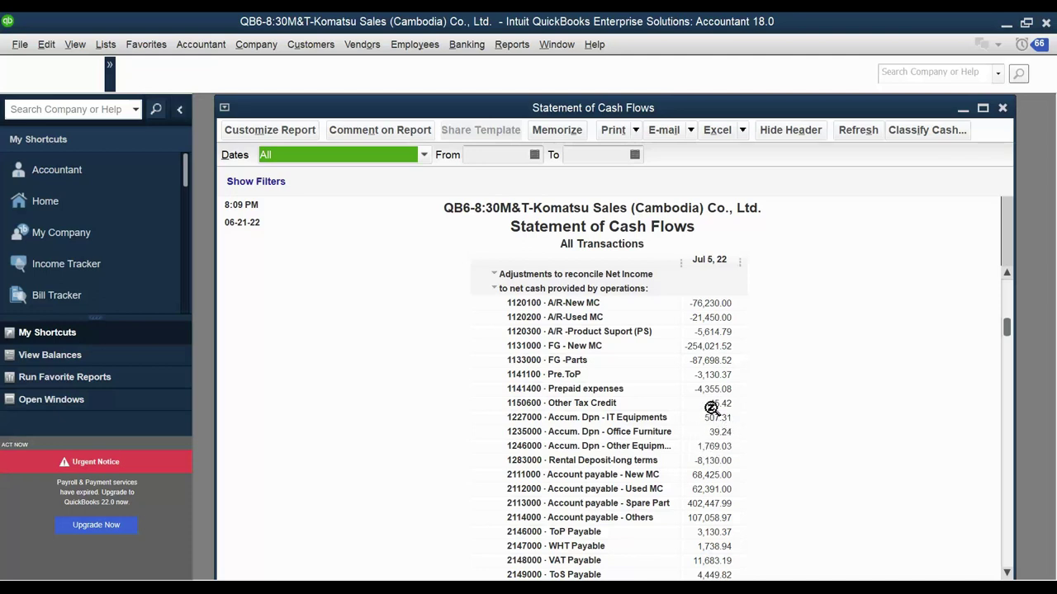
scroll(717, 410, up, 1)
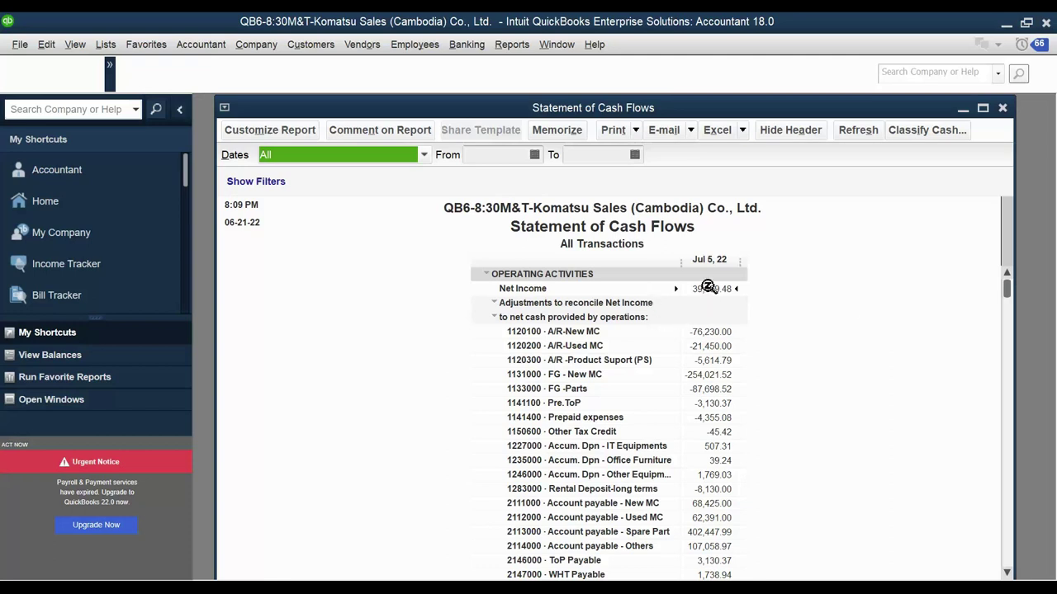
key(alt+Tab)
scroll(523, 460, up, 3)
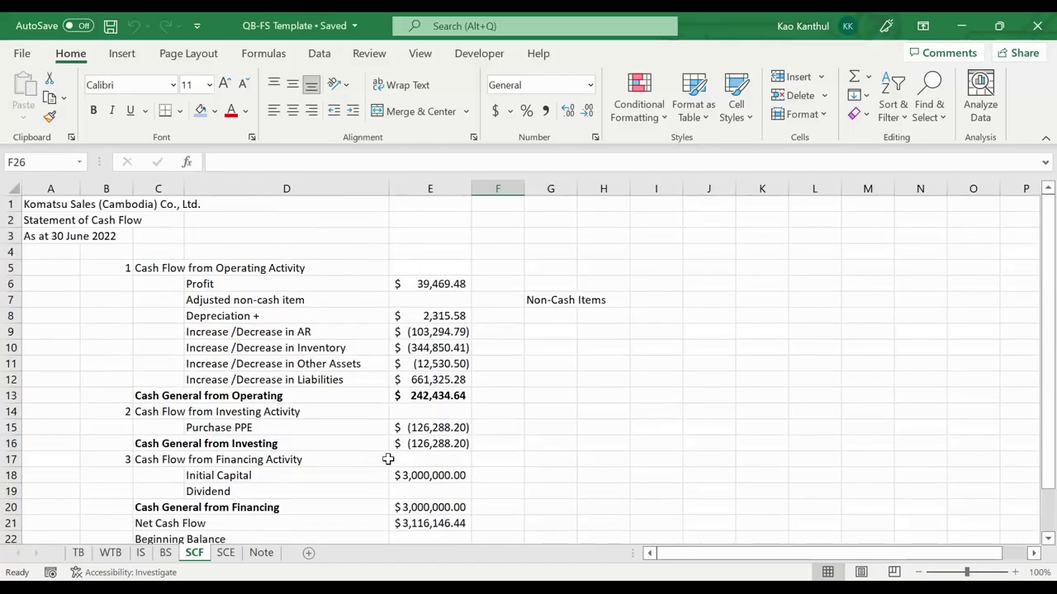
scroll(504, 394, down, 4)
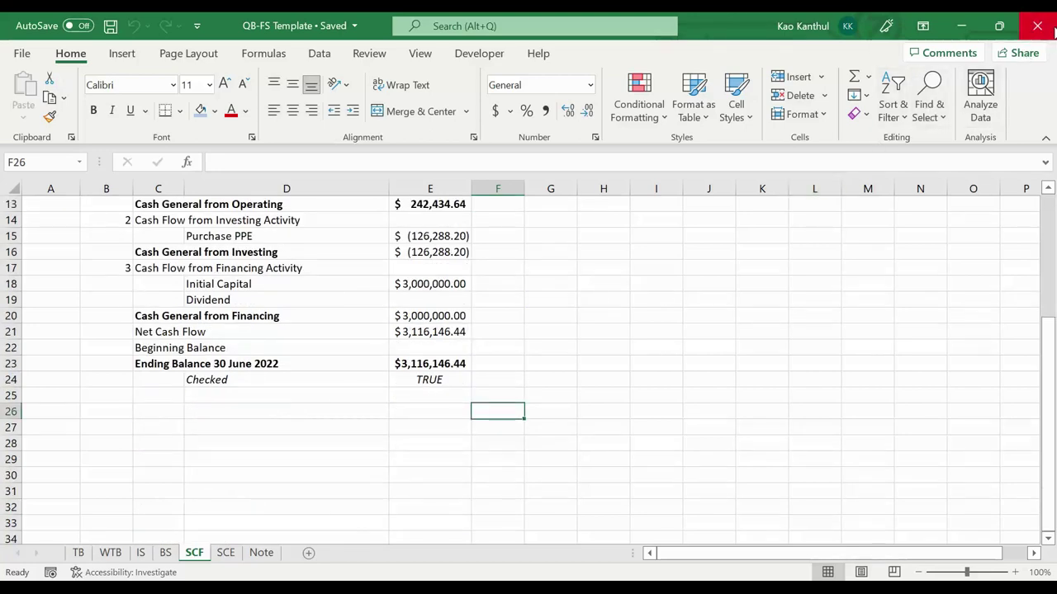
Switch to the exported Book5 workbook and close it without saving
key(alt+Tab)
click(463, 420)
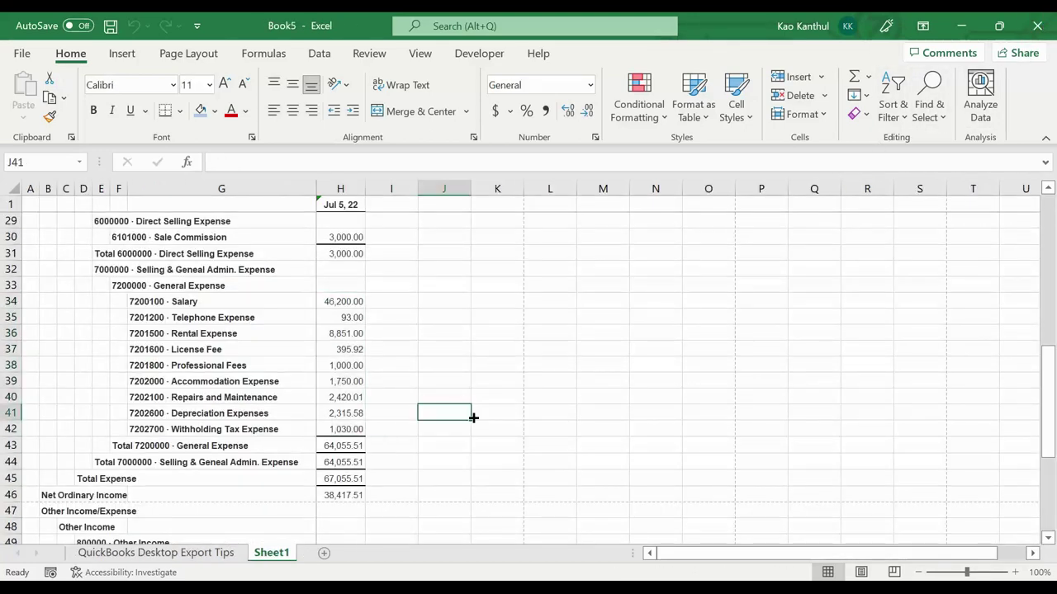
click(1037, 26)
click(683, 395)
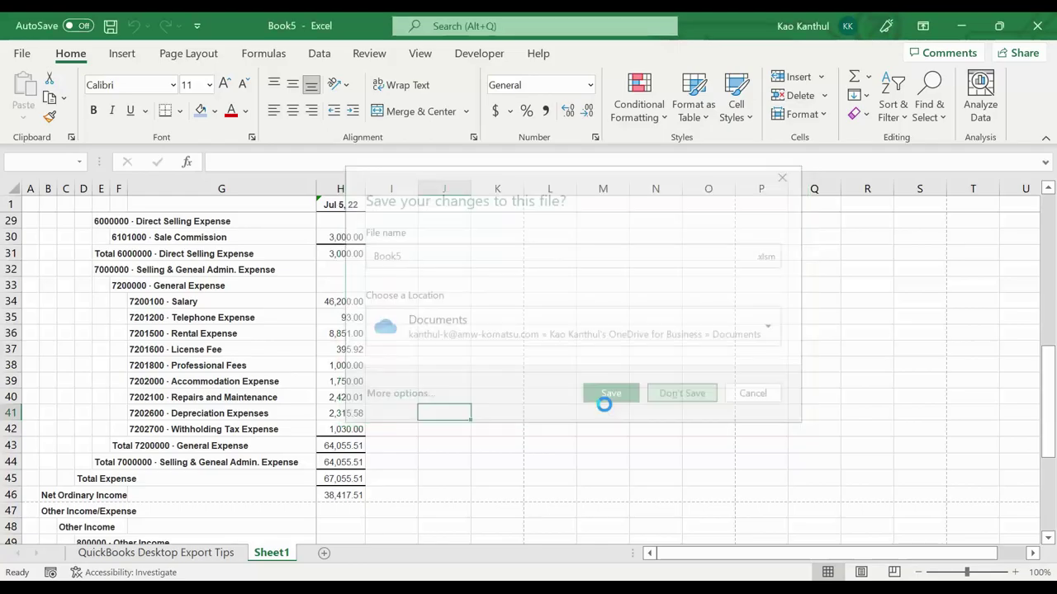
Switch to Telegram and send the file QB-FS Template.xlsm from the folder above Videos to the open class group chat
key(alt+Tab)
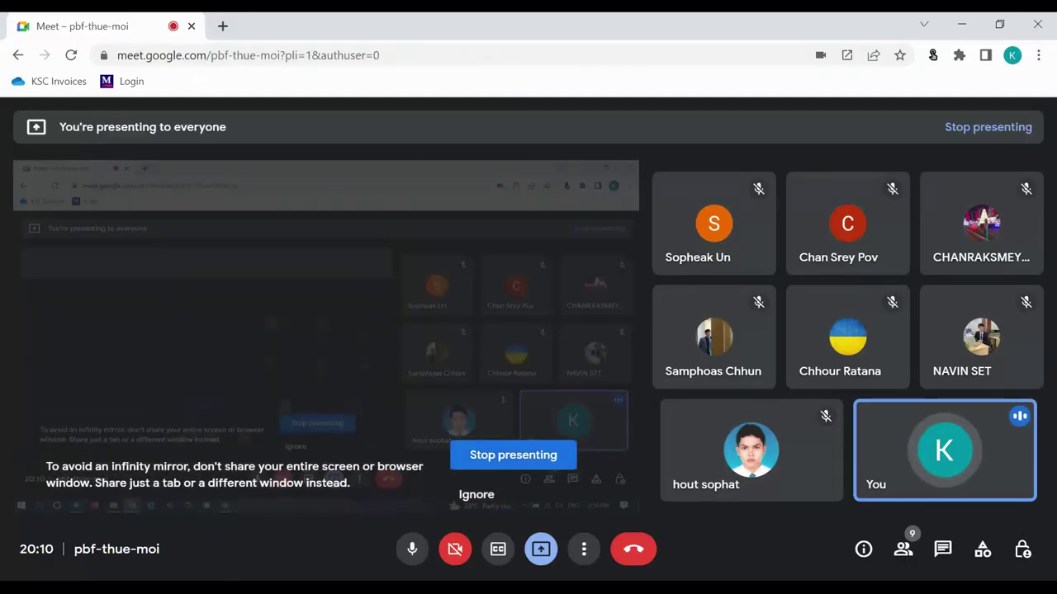
key(alt+Tab)
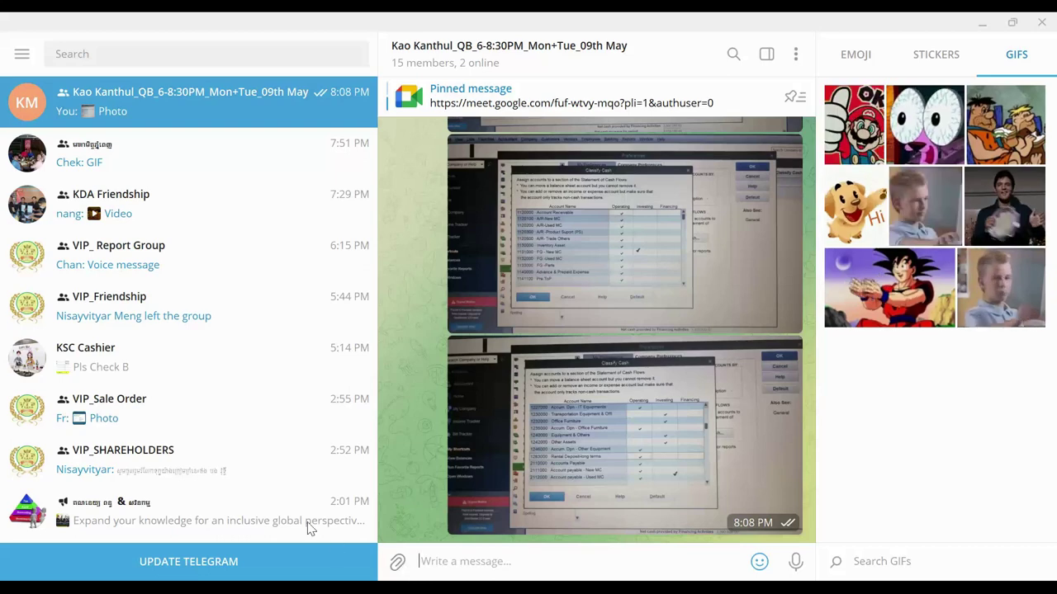
click(397, 561)
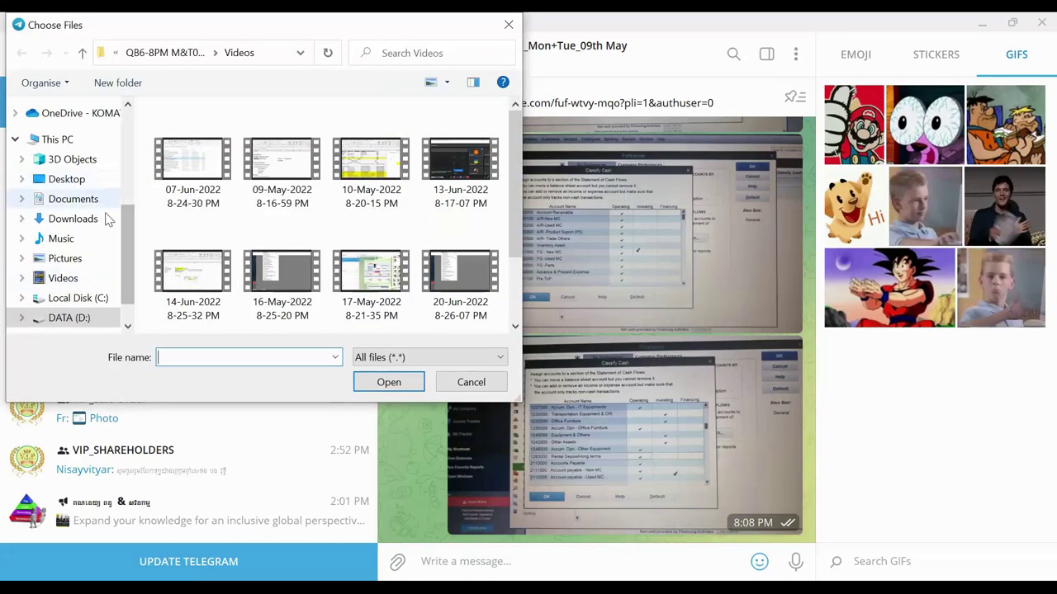
click(81, 52)
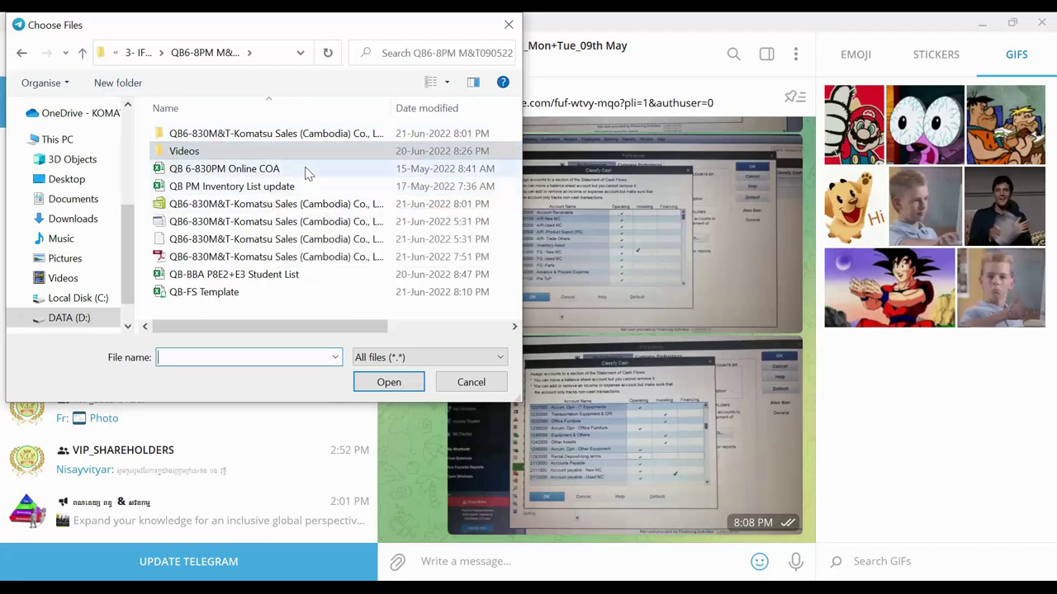
double_click(284, 293)
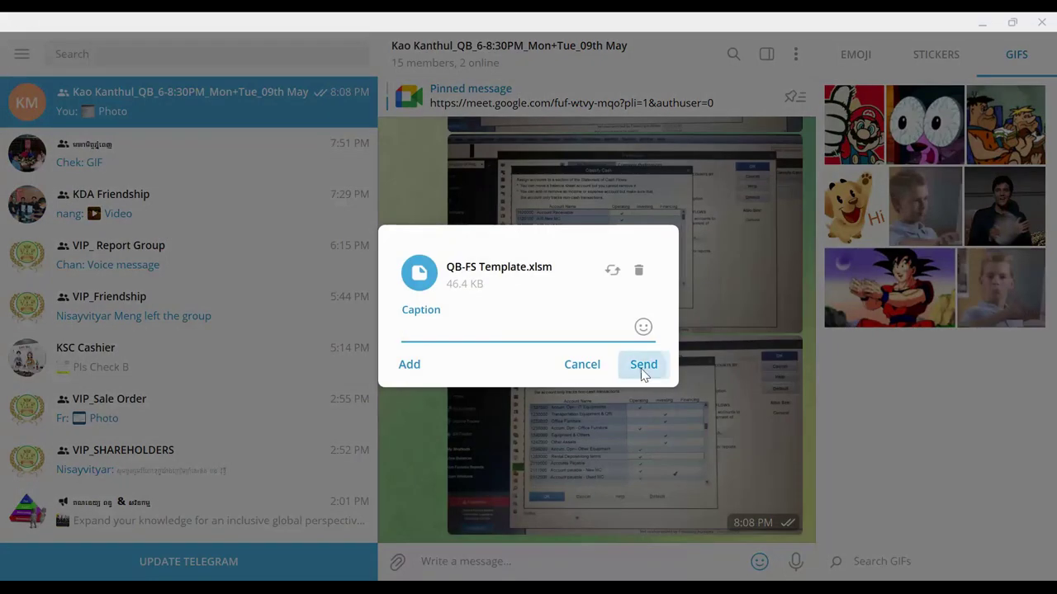
click(643, 368)
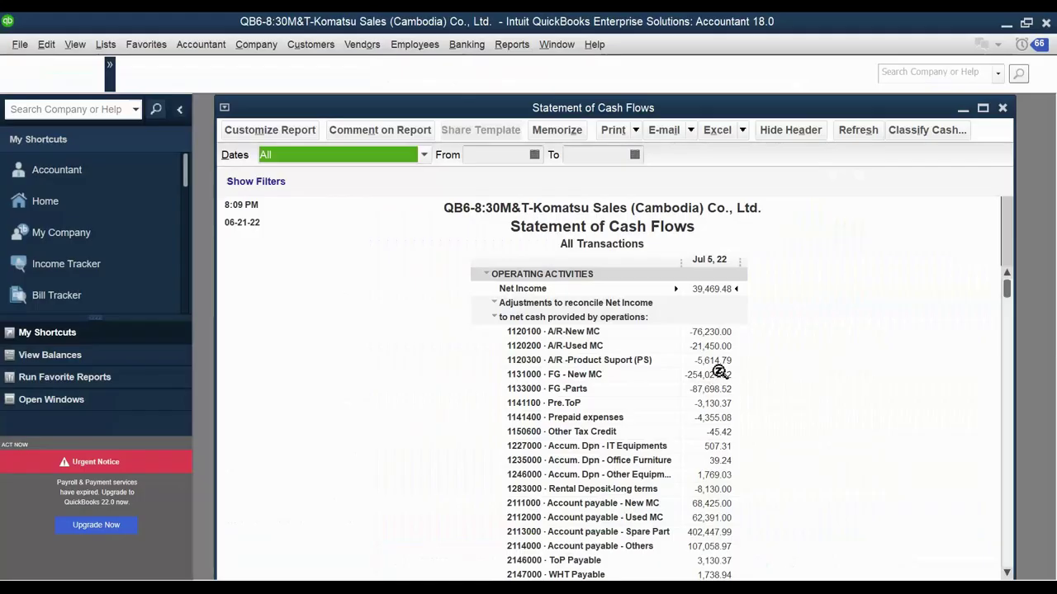
scroll(702, 384, down, 5)
scroll(686, 394, up, 5)
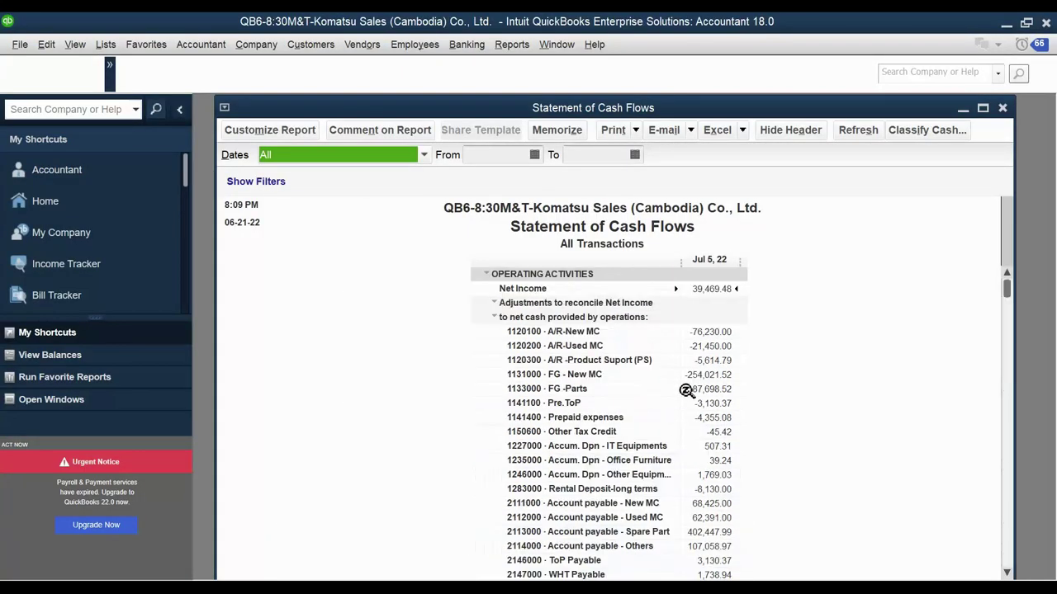
scroll(683, 398, down, 4)
scroll(669, 399, up, 4)
scroll(672, 401, down, 5)
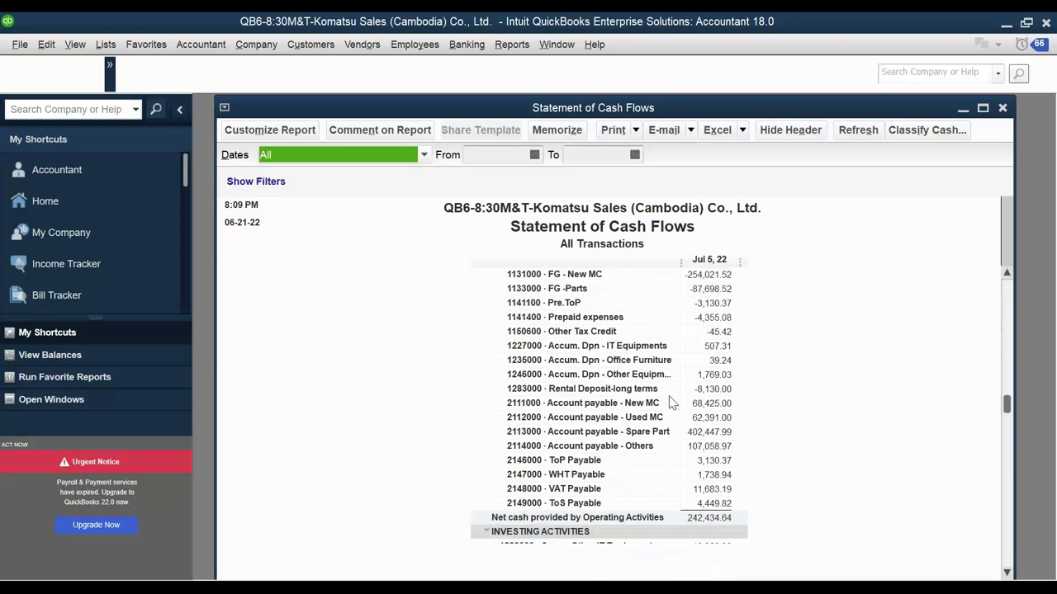
scroll(669, 400, up, 4)
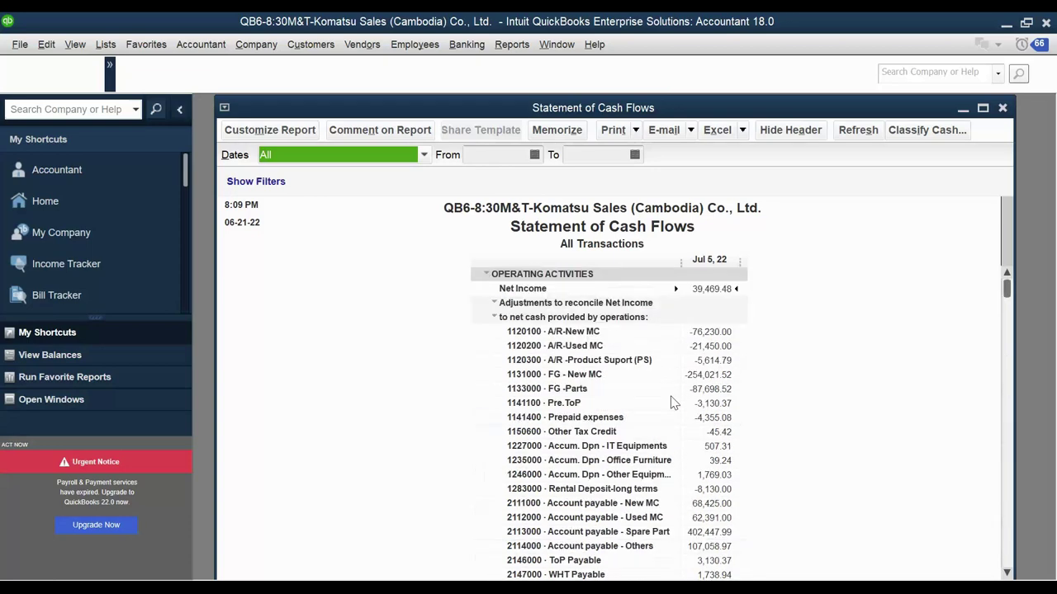